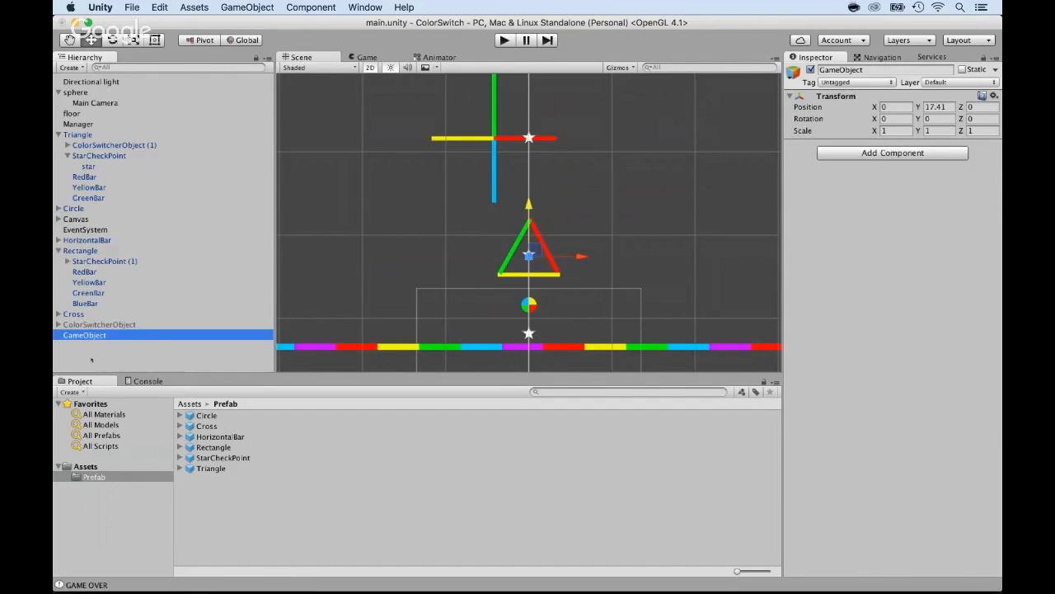
- Rename the new empty GameObject as TriangleObject
{"action": "left_click", "coordinate": [82, 340]}
{"action": "type", "text": "tr"}
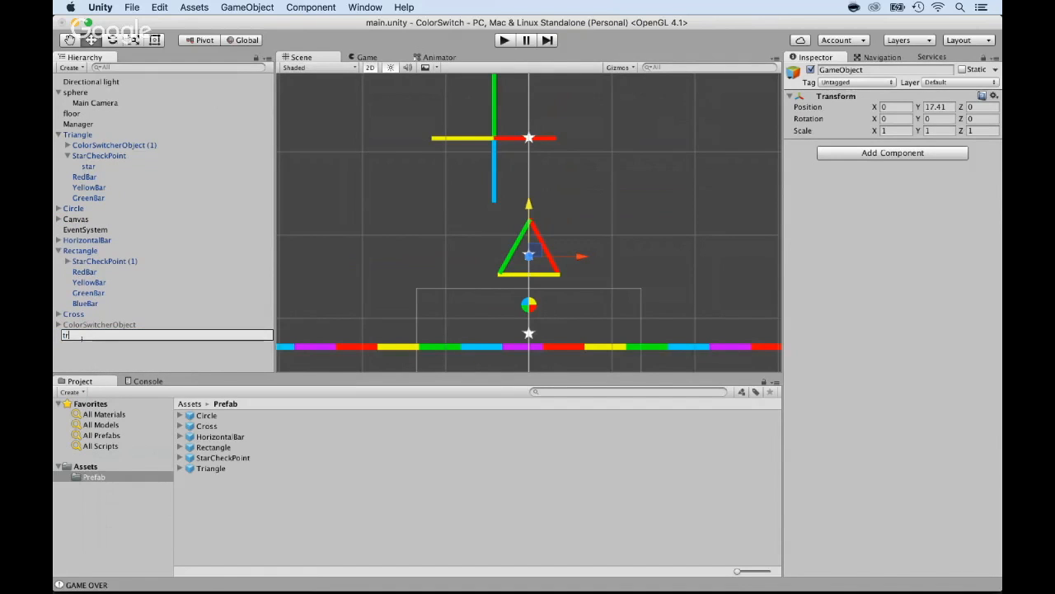
{"action": "type", "text": "TriangleObject"}
{"action": "key", "text": "Return"}
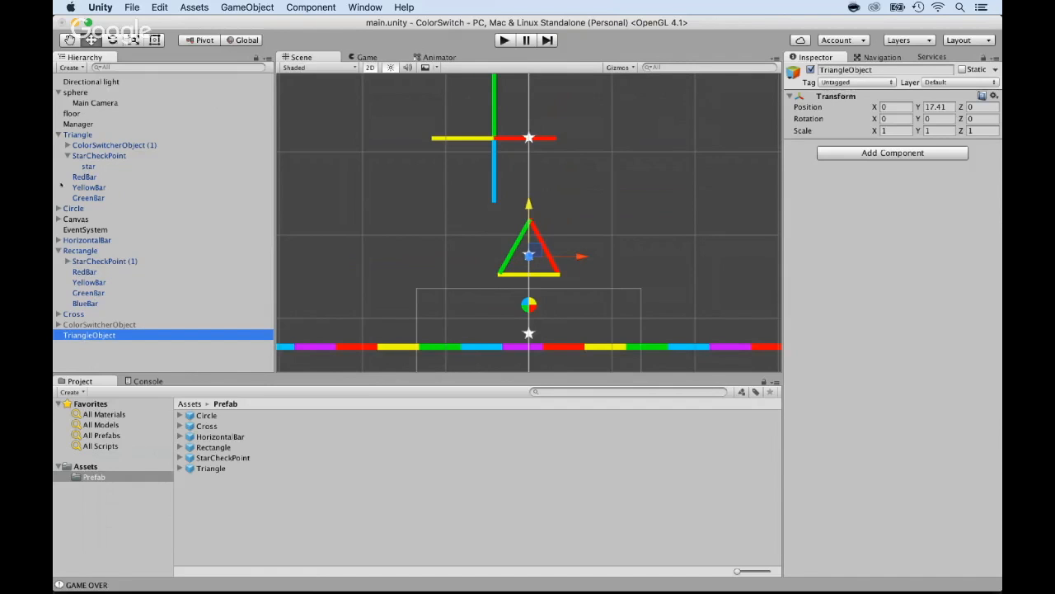
- Nest Triangle inside TriangleObject and move ColorSwitcherObject (1) out of Triangle to sit directly under TriangleObject, breaking the prefab instance
{"action": "left_click_drag", "start_coordinate": [76, 138], "coordinate": [103, 334]}
{"action": "left_click", "coordinate": [100, 282]}
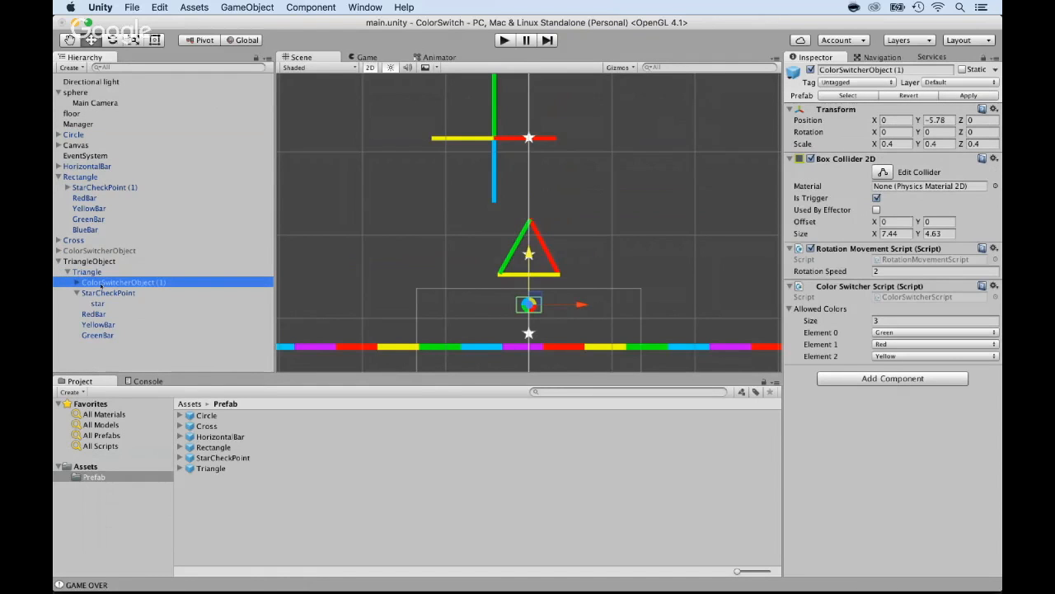
{"action": "left_click_drag", "start_coordinate": [100, 282], "coordinate": [93, 261]}
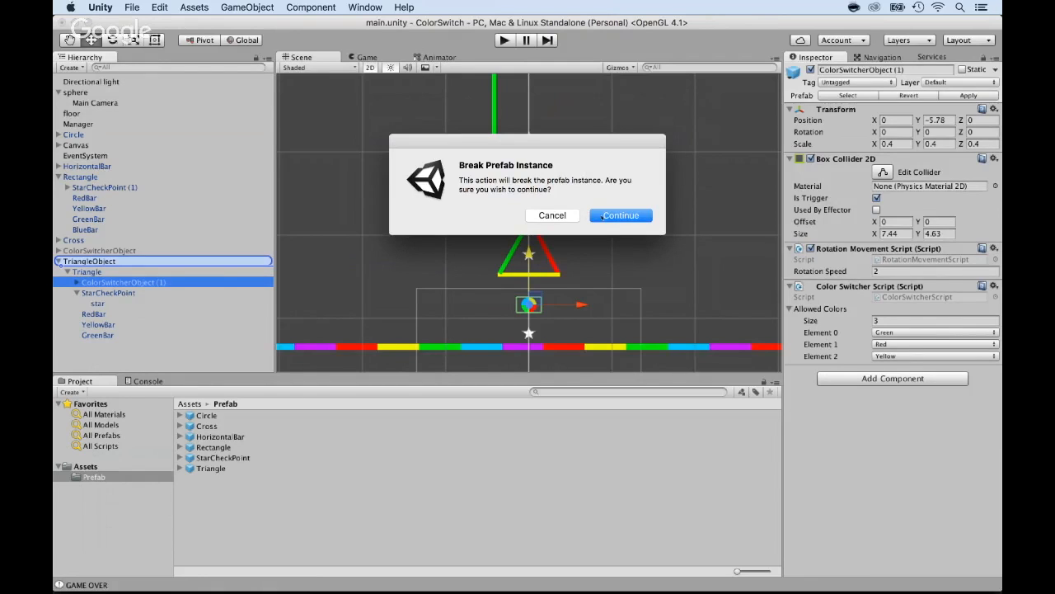
{"action": "left_click", "coordinate": [601, 215]}
{"action": "left_click", "coordinate": [68, 282]}
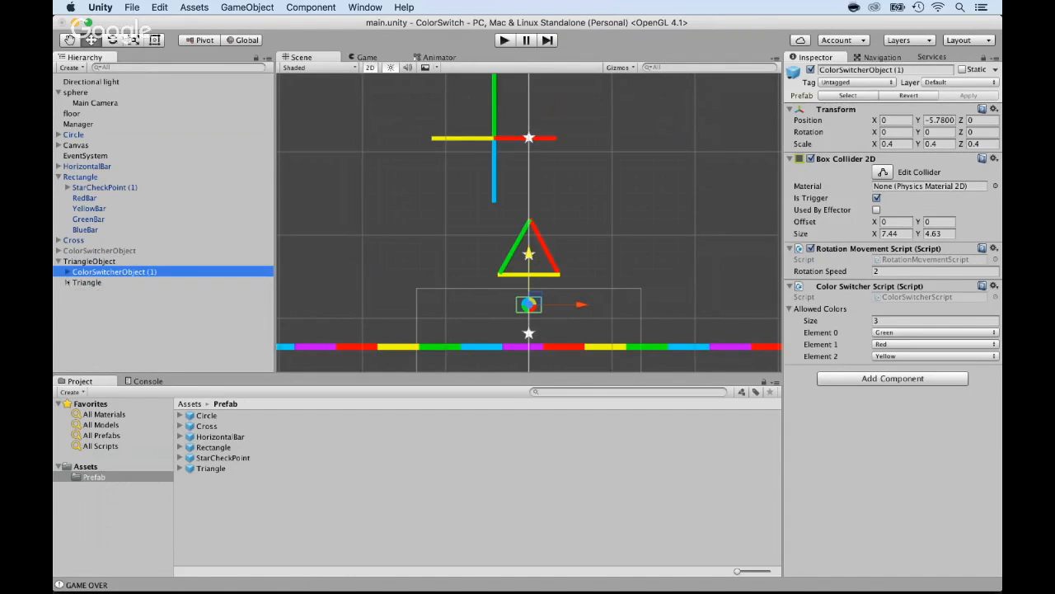
{"action": "left_click", "coordinate": [72, 282]}
- Set TriangleObject's Y position to 0
{"action": "left_click", "coordinate": [90, 272]}
{"action": "left_click", "coordinate": [89, 262]}
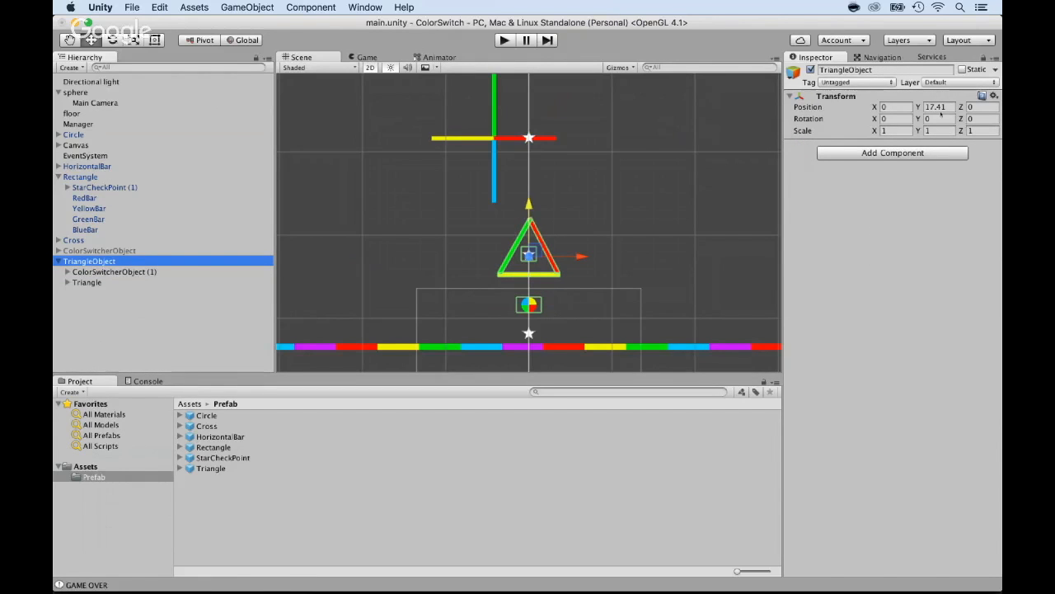
{"action": "left_click", "coordinate": [931, 107]}
{"action": "type", "text": "0.1"}
{"action": "scroll", "coordinate": [605, 249], "scroll_direction": "down", "scroll_amount": 3}
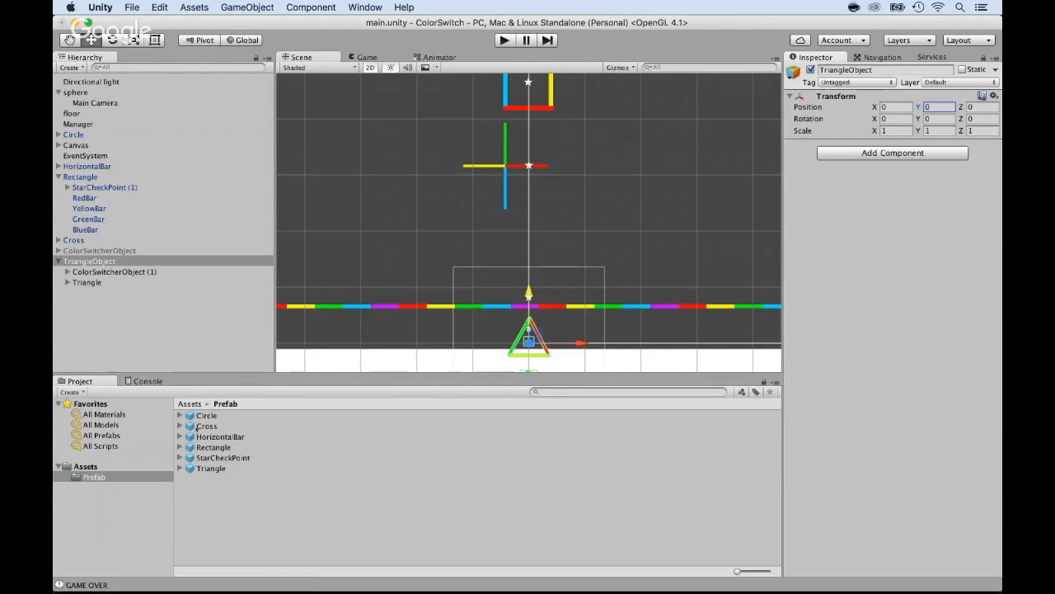
- Delete the old Triangle prefab and save TriangleObject as a new prefab in the Prefab folder
{"action": "left_click", "coordinate": [211, 468]}
{"action": "key", "text": "super+BackSpace"}
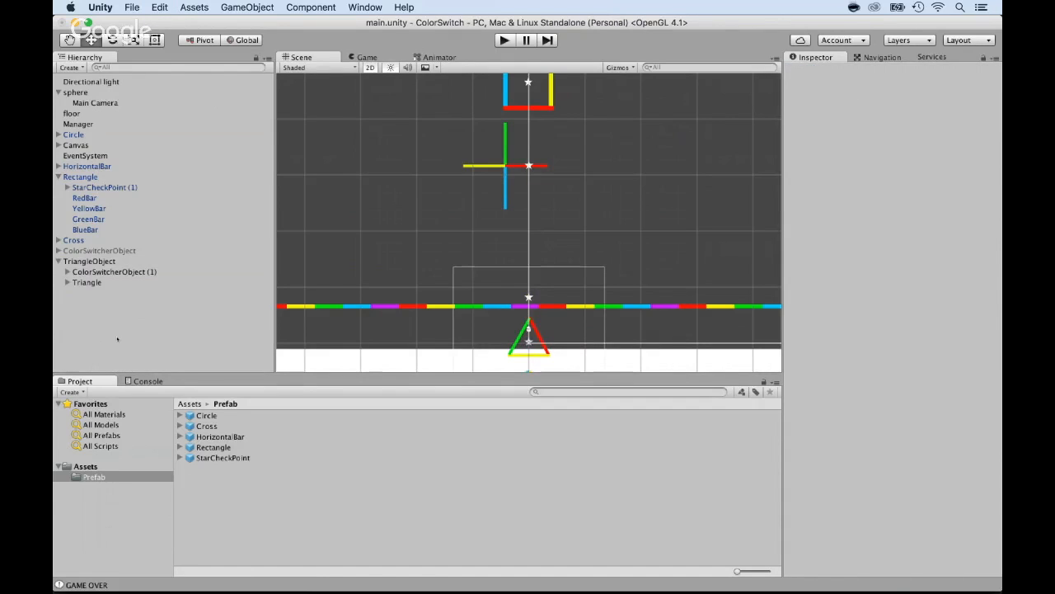
{"action": "left_click_drag", "start_coordinate": [83, 261], "coordinate": [223, 516]}
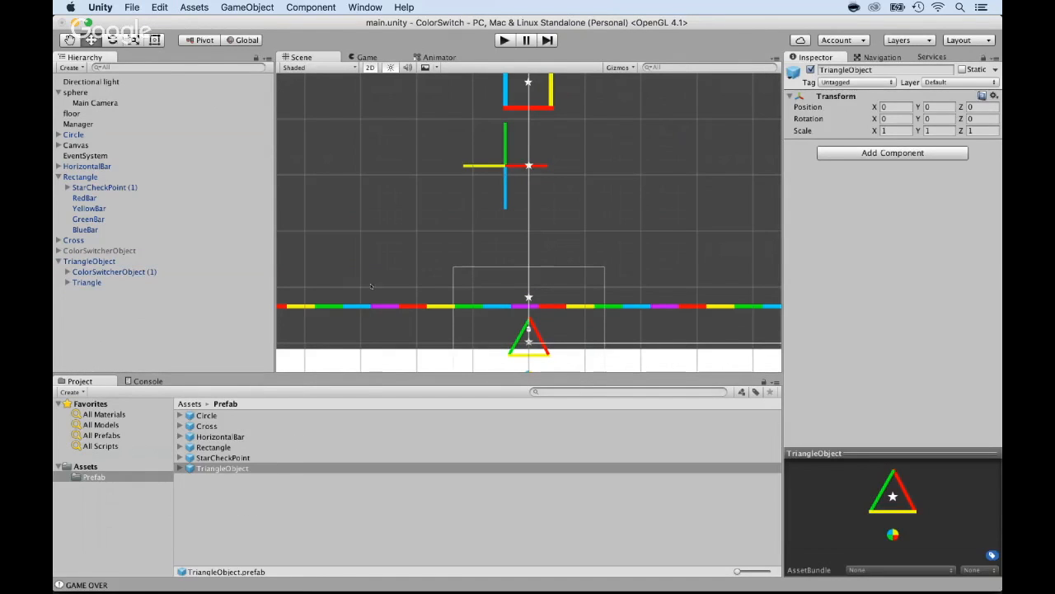
- Move TriangleObject up to a Y position of about 17.6, between the horizontal bar and the cross
{"action": "left_click", "coordinate": [102, 260]}
{"action": "left_click", "coordinate": [58, 261]}
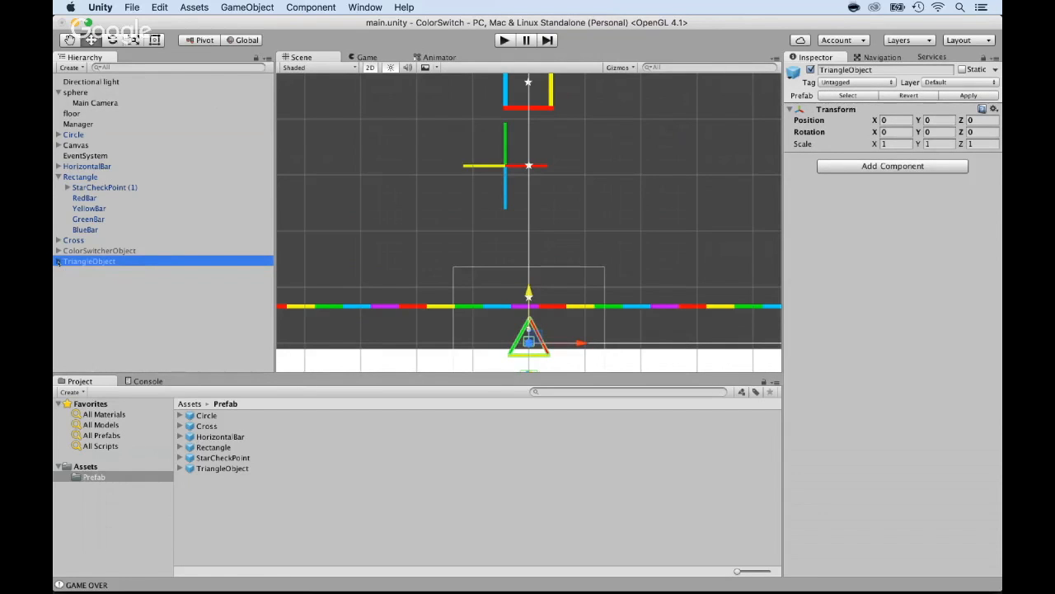
{"action": "left_click_drag", "start_coordinate": [502, 309], "coordinate": [500, 189]}
- Play-test the game by steering the ball through the color switcher to the rotating triangle, and stop the run
{"action": "left_click", "coordinate": [503, 40]}
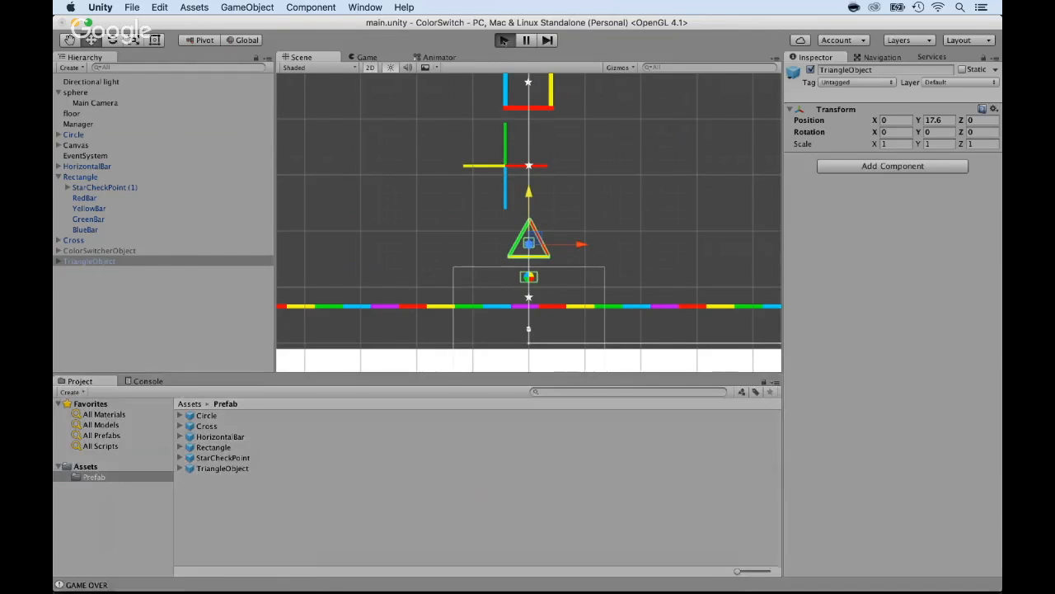
{"action": "left_click", "coordinate": [524, 237]}
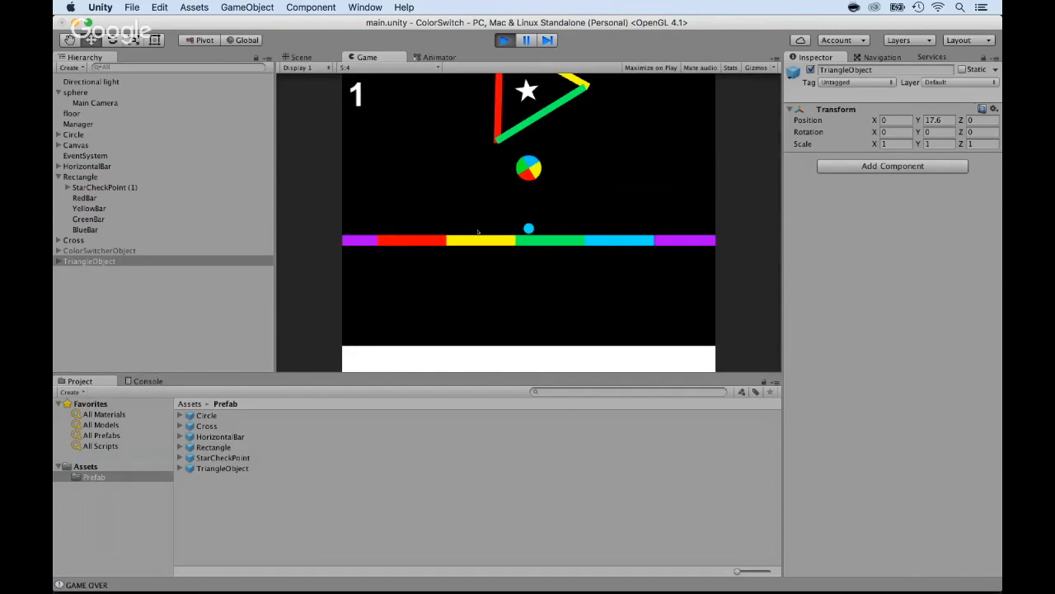
{"action": "left_click", "coordinate": [479, 232]}
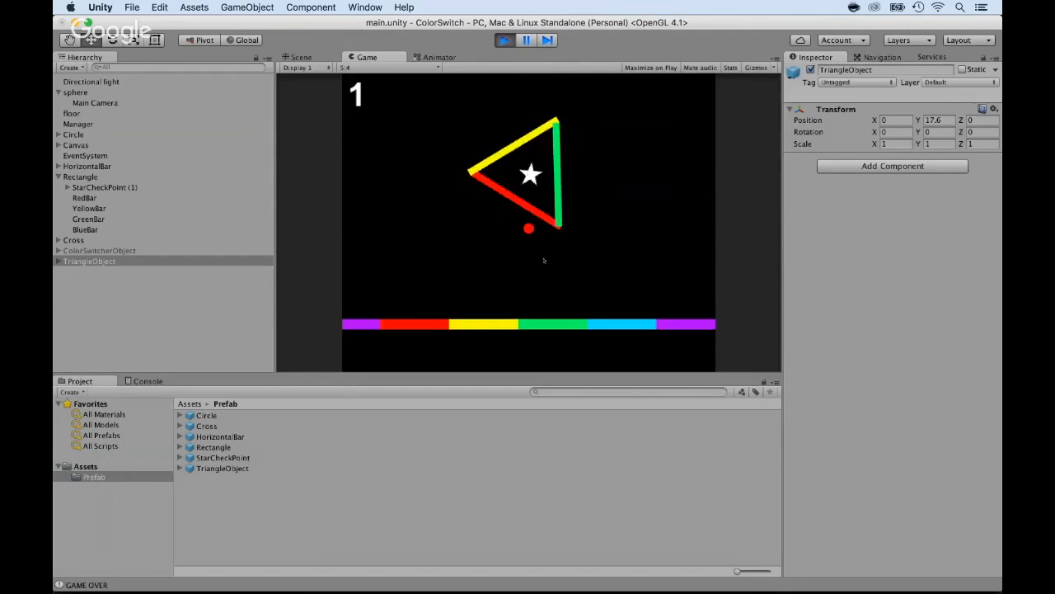
{"action": "left_click", "coordinate": [504, 39]}
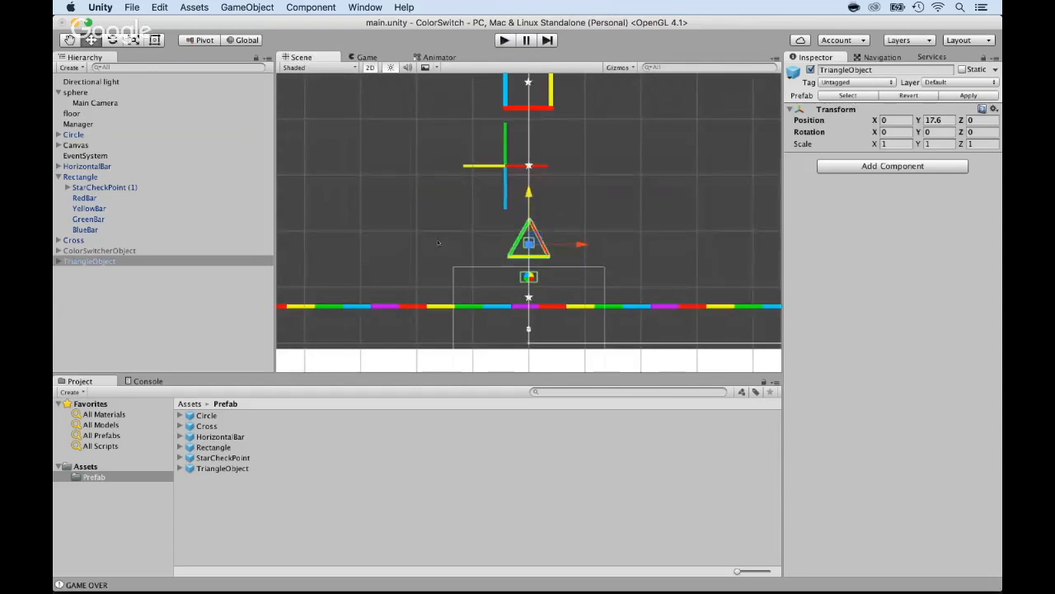
- Run the game again, bounce the ball up through the triangle to test its color switcher and star, and stop playing
{"action": "left_click", "coordinate": [504, 39]}
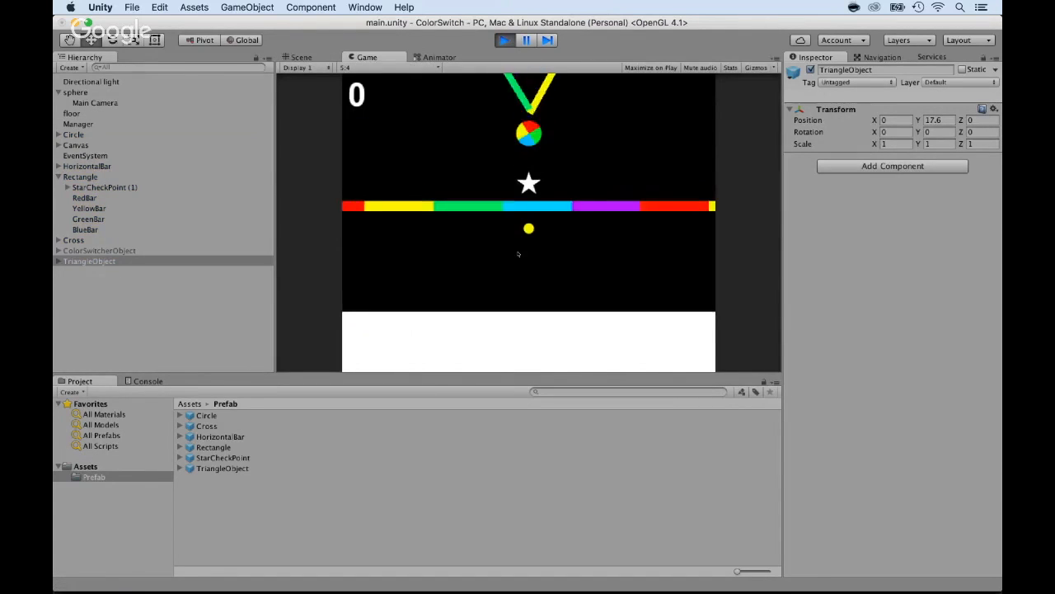
{"action": "left_click", "coordinate": [519, 254]}
{"action": "left_click", "coordinate": [519, 254]}
{"action": "left_click", "coordinate": [519, 254]}
{"action": "left_click", "coordinate": [519, 253]}
{"action": "left_click", "coordinate": [518, 254]}
{"action": "left_click", "coordinate": [519, 254]}
{"action": "left_click", "coordinate": [519, 253]}
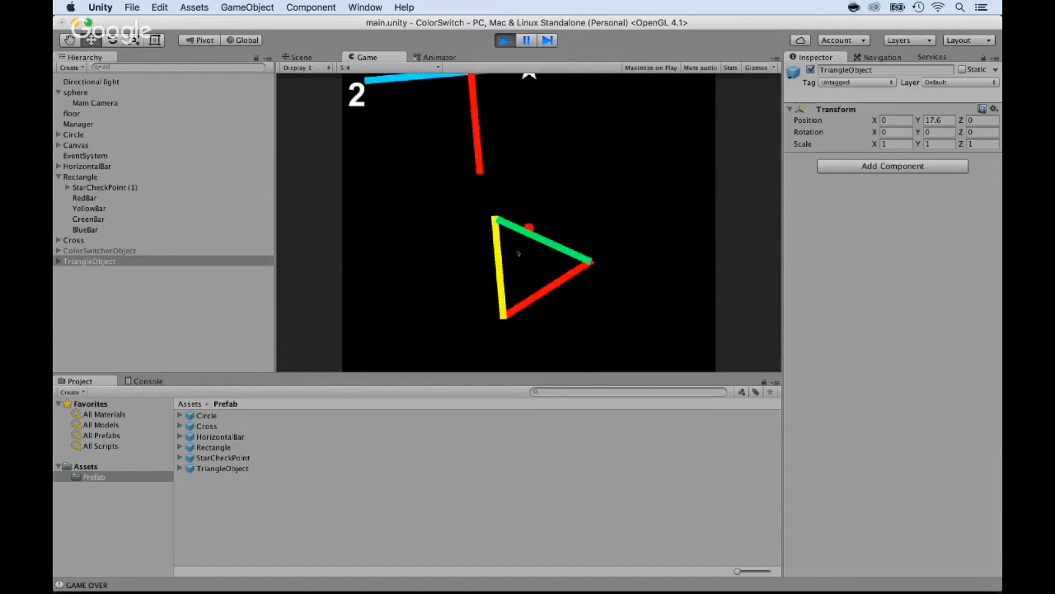
{"action": "left_click", "coordinate": [503, 40]}
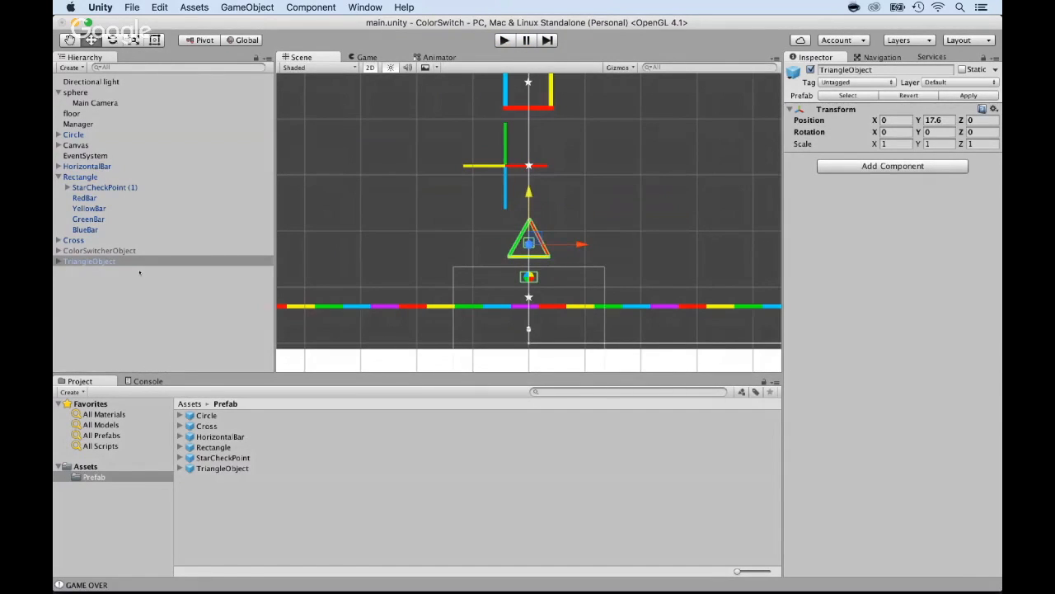
- Activate ColorSwitcherObject, duplicate it and nest the copy under Circle
{"action": "left_click", "coordinate": [58, 135]}
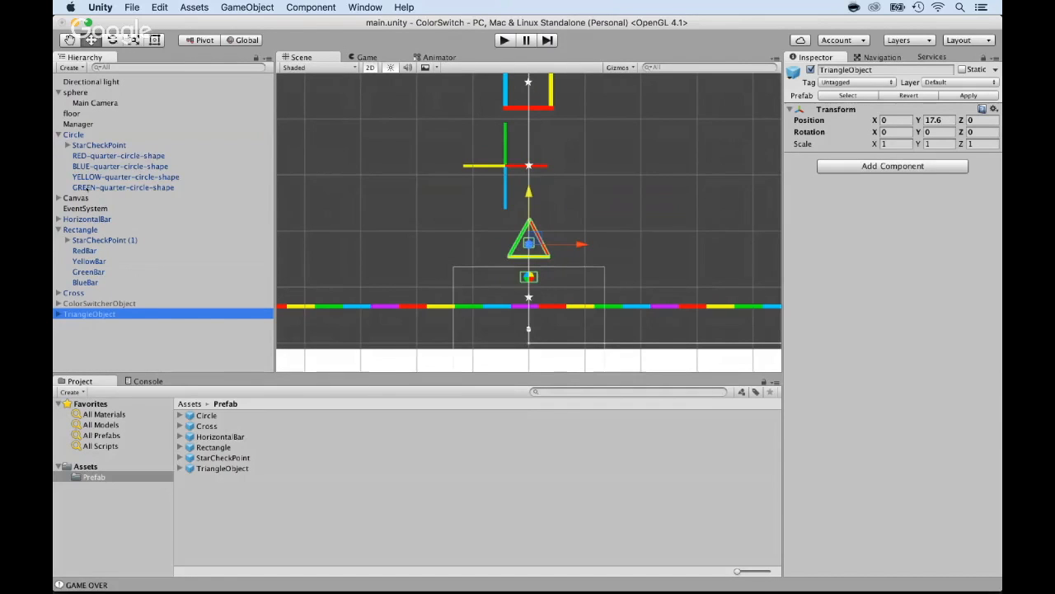
{"action": "left_click", "coordinate": [82, 303]}
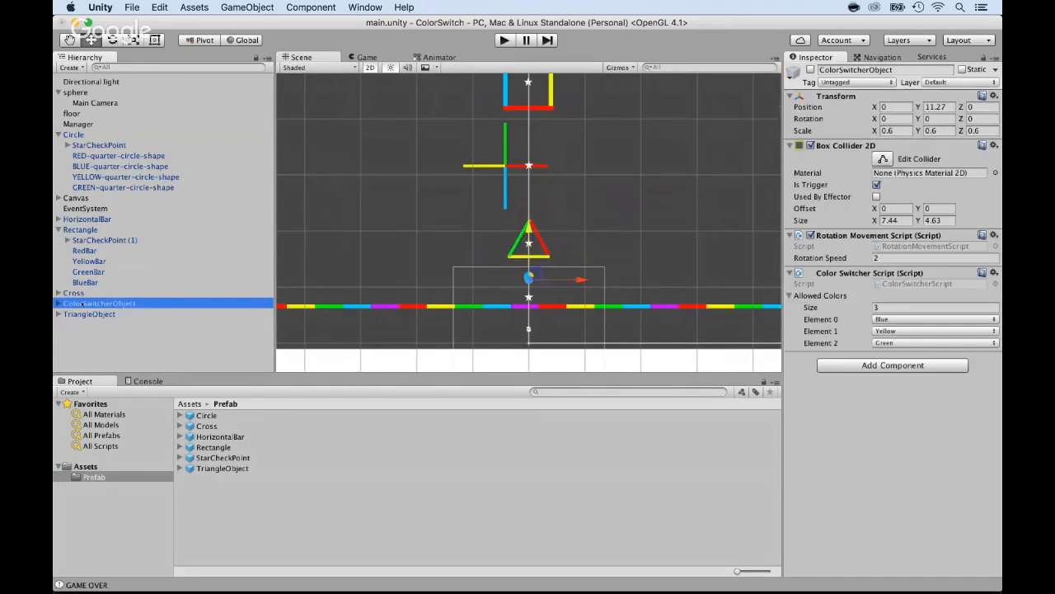
{"action": "left_click", "coordinate": [528, 279]}
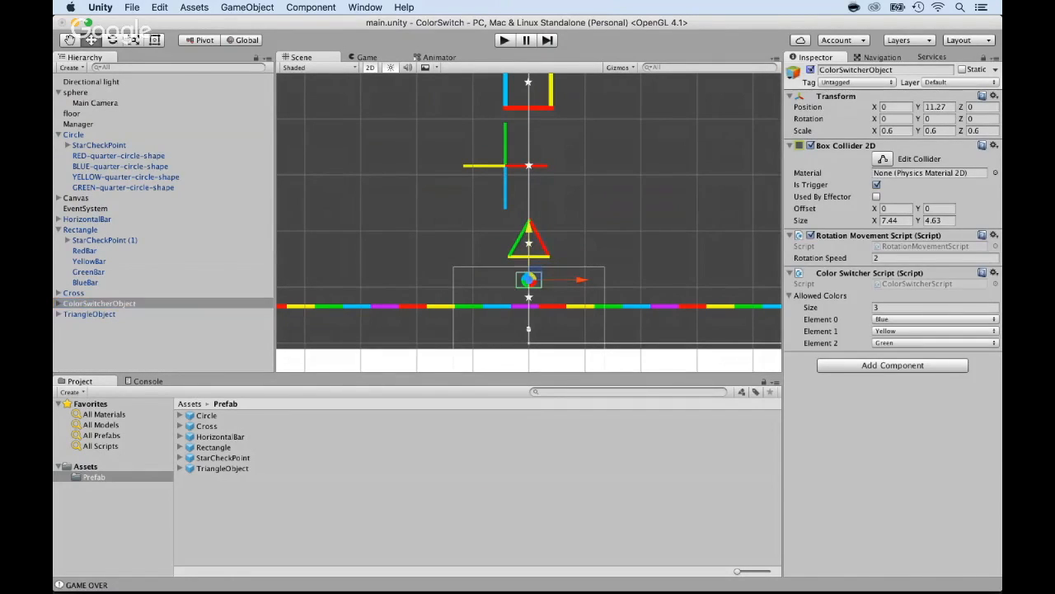
{"action": "right_click", "coordinate": [90, 303]}
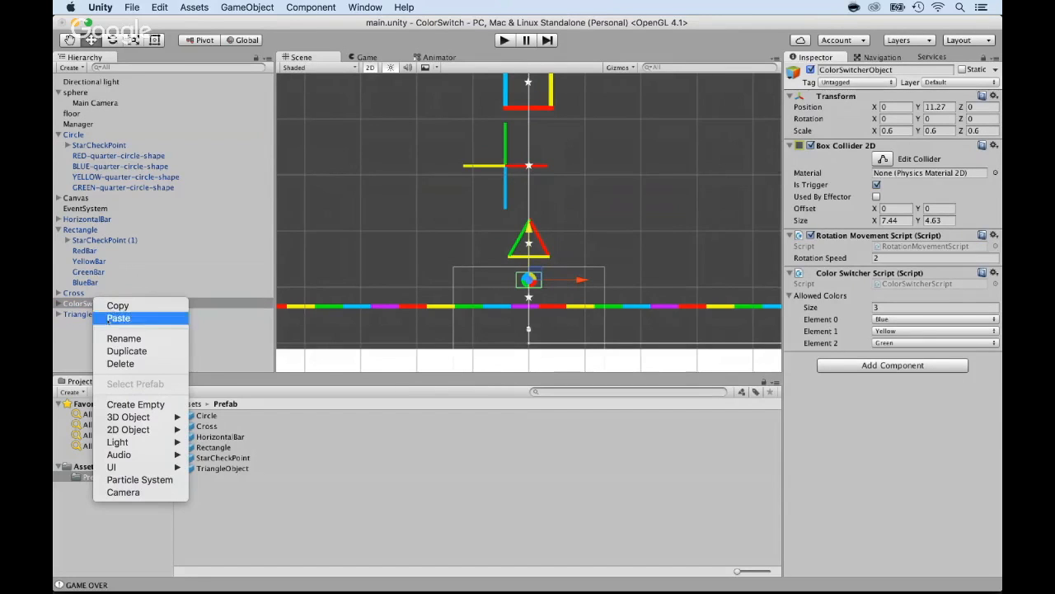
{"action": "left_click", "coordinate": [107, 357]}
{"action": "left_click_drag", "start_coordinate": [88, 321], "coordinate": [87, 137]}
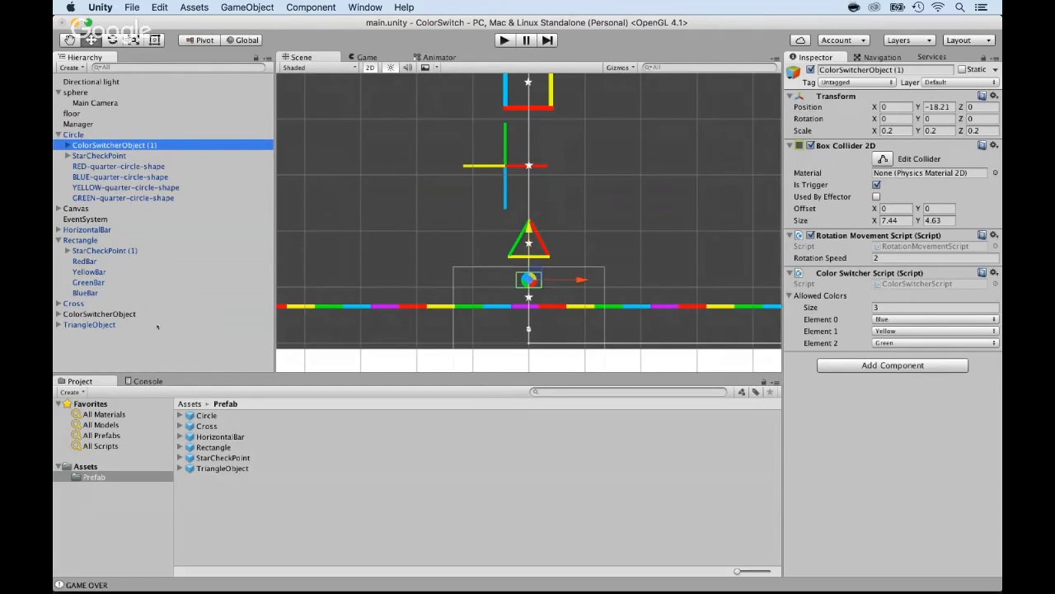
- Delete the old Circle prefab and recreate it in the Prefab folder from the scene's Circle object
{"action": "left_click", "coordinate": [206, 415]}
{"action": "key", "text": "super+BackSpace"}
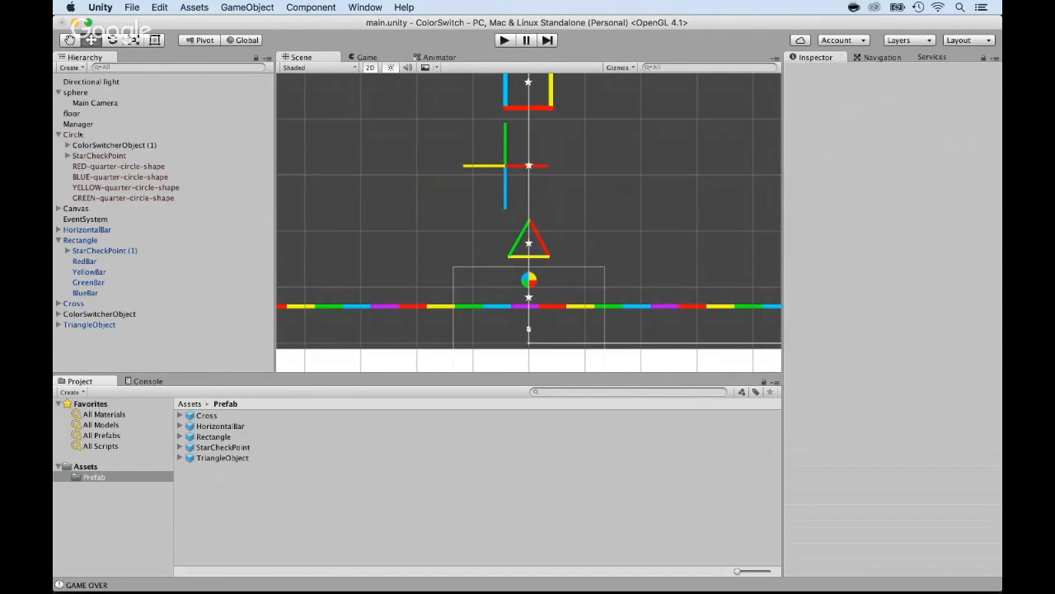
{"action": "left_click", "coordinate": [75, 134]}
{"action": "left_click_drag", "start_coordinate": [80, 138], "coordinate": [222, 503]}
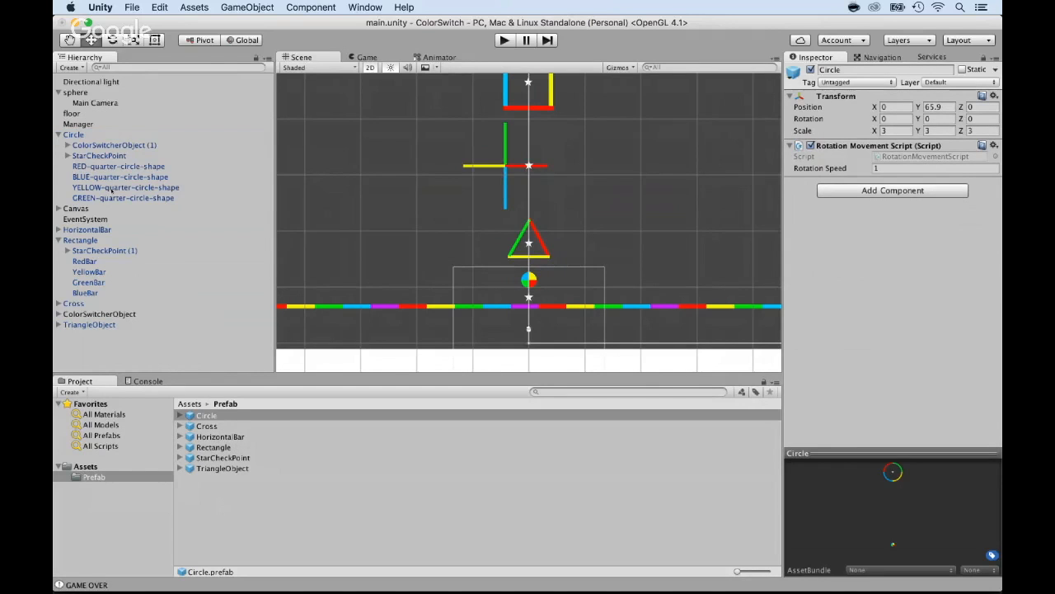
- Move Circle's nested color switcher up to just below the ring, at a local Y position of about -3.52
{"action": "double_click", "coordinate": [81, 136]}
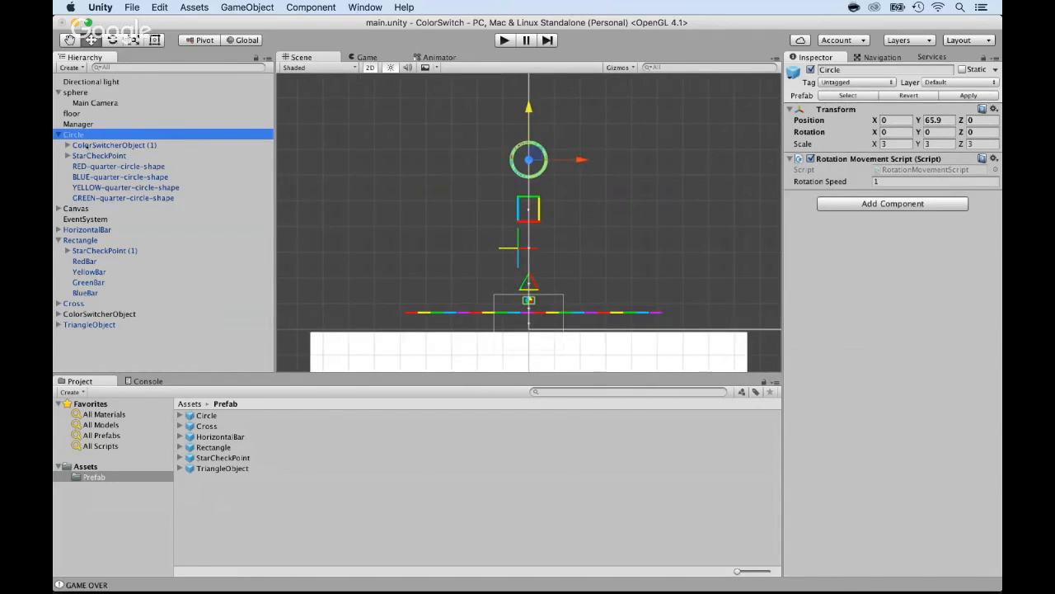
{"action": "left_click", "coordinate": [86, 145]}
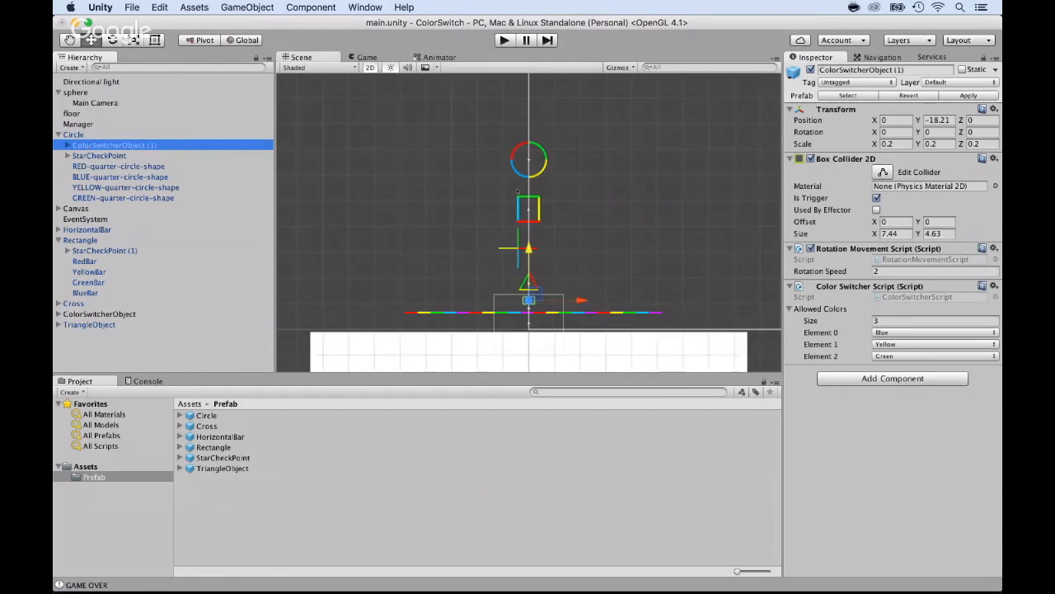
{"action": "left_click_drag", "start_coordinate": [528, 248], "coordinate": [526, 134]}
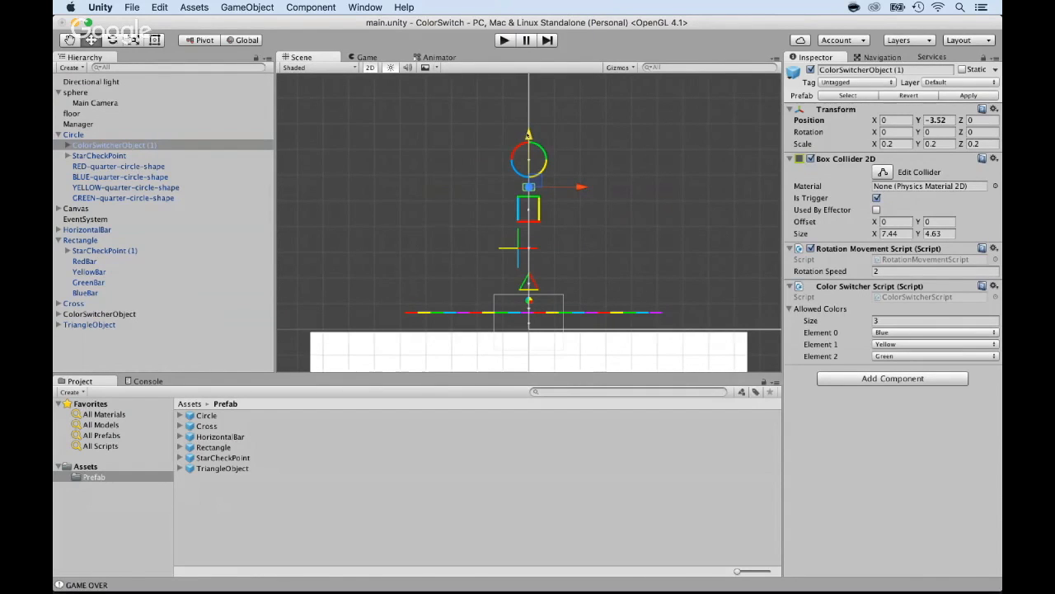
- Apply Circle's changes to its prefab and check the updated prefab's preview
{"action": "left_click", "coordinate": [73, 134]}
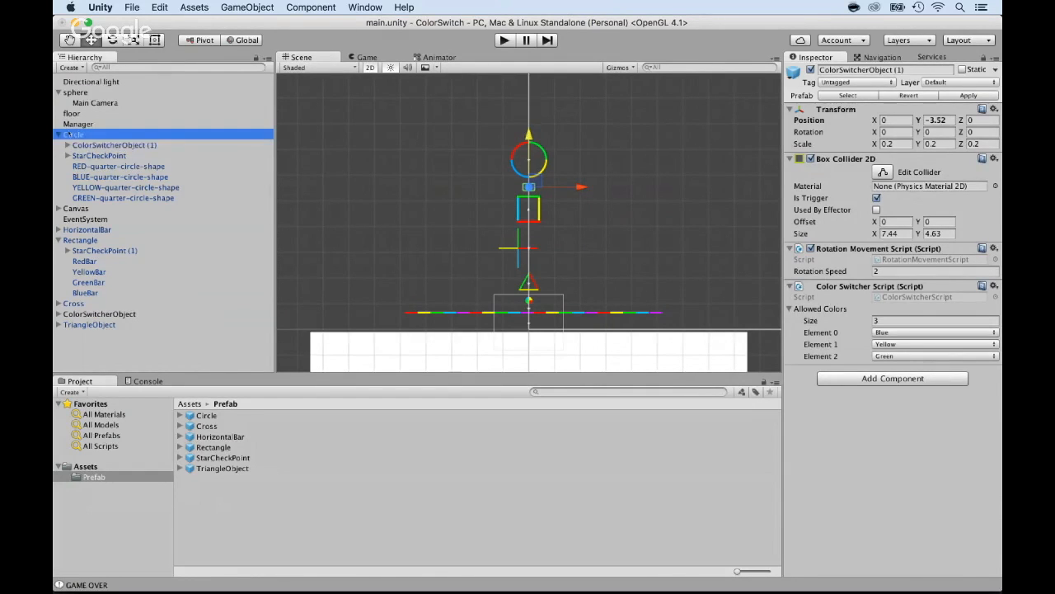
{"action": "left_click", "coordinate": [962, 96]}
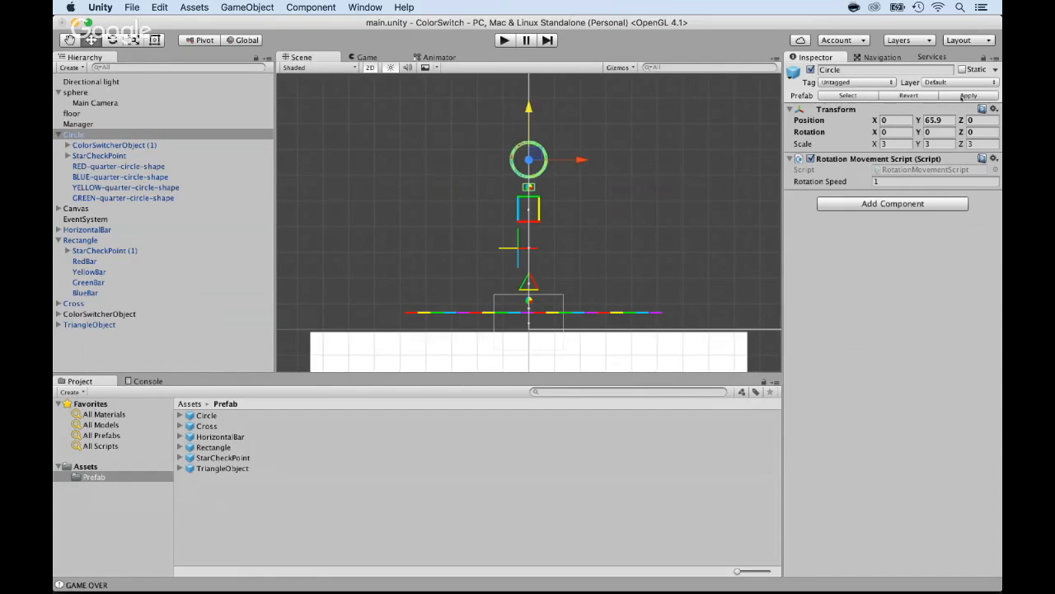
{"action": "left_click", "coordinate": [208, 415]}
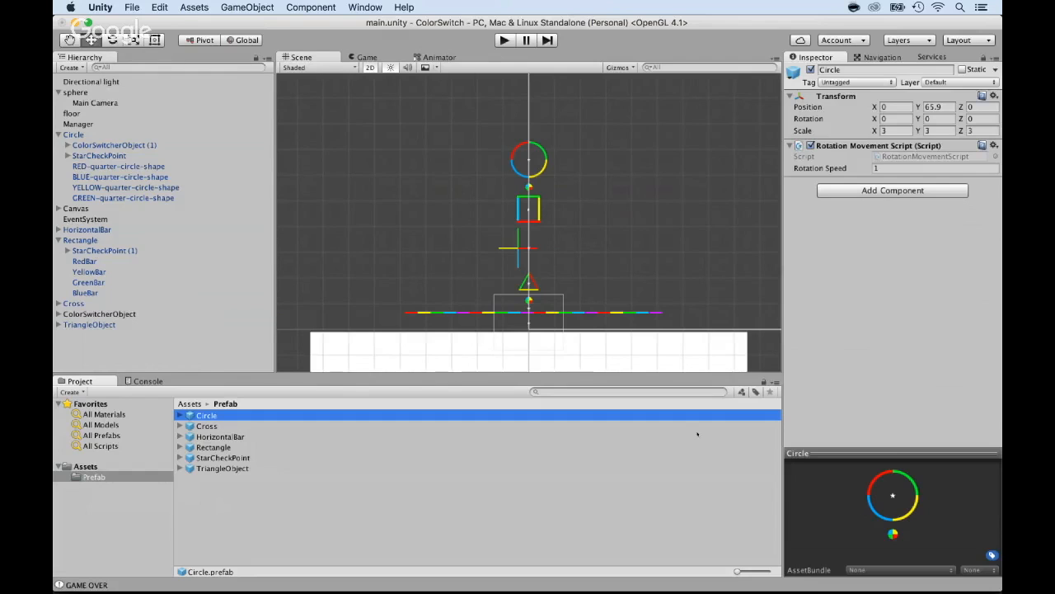
- Duplicate ColorSwitcherObject and nest the copy under the top-level Cross object
{"action": "left_click", "coordinate": [58, 135]}
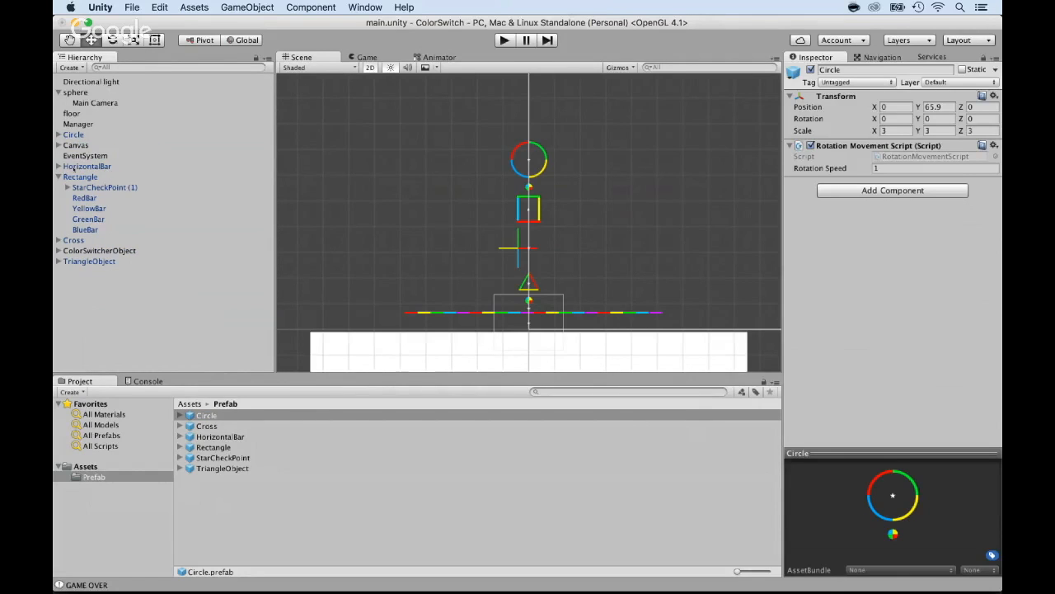
{"action": "left_click", "coordinate": [59, 240]}
{"action": "left_click", "coordinate": [71, 241]}
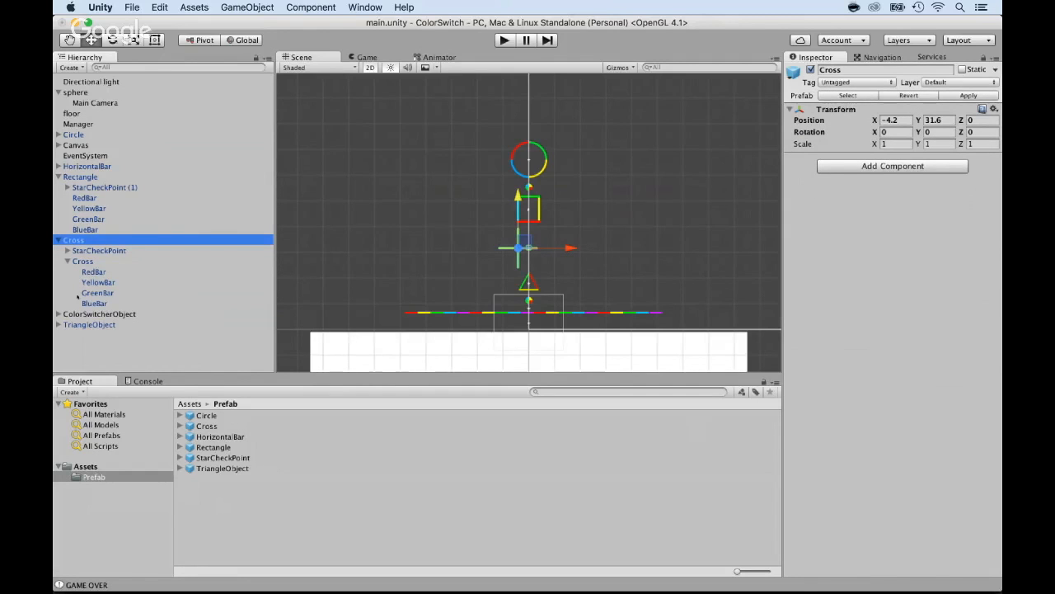
{"action": "left_click", "coordinate": [82, 314]}
{"action": "right_click", "coordinate": [82, 314]}
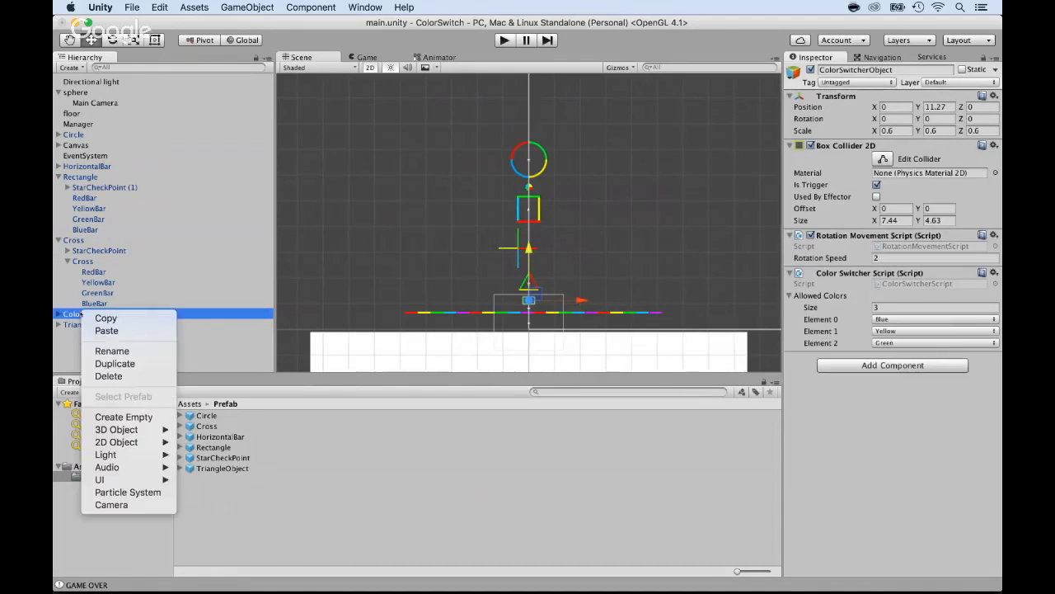
{"action": "left_click", "coordinate": [110, 364]}
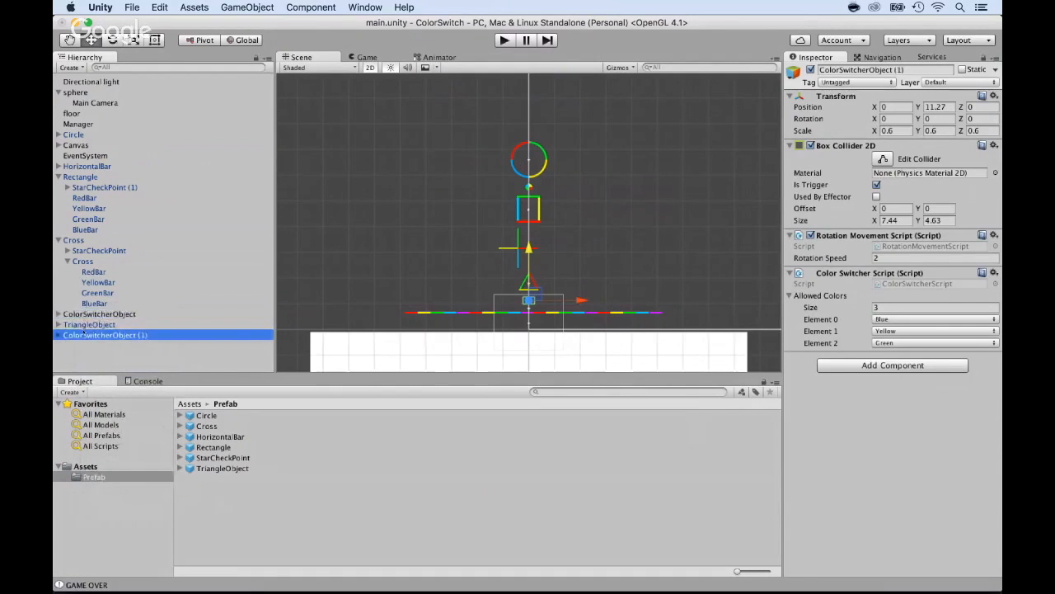
{"action": "left_click_drag", "start_coordinate": [83, 335], "coordinate": [76, 240]}
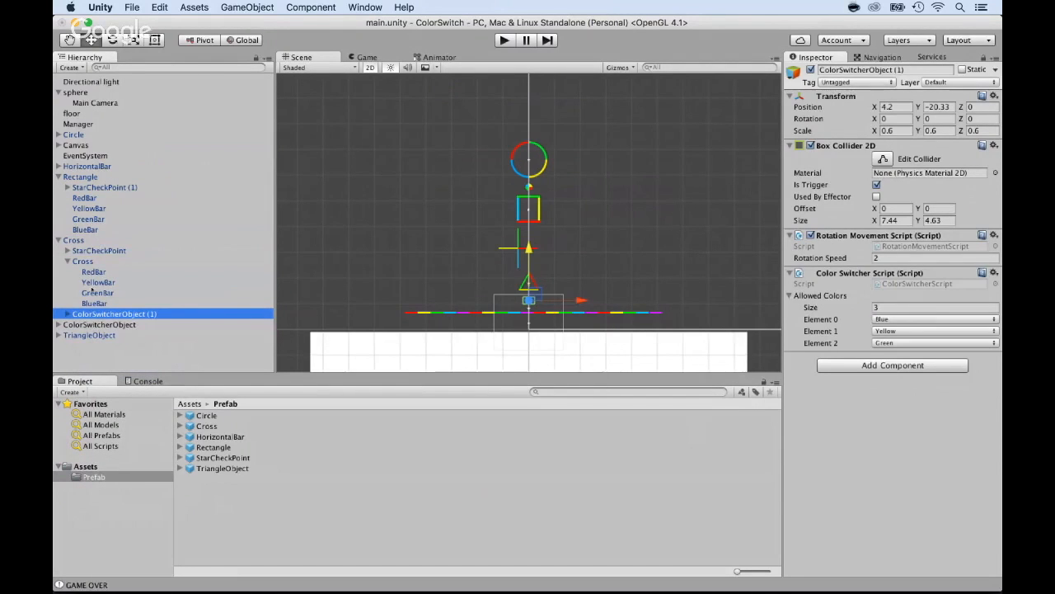
- Make the nested color switcher Cross's first child and move it up to just below the cross, at a local Y position of about -11.2
{"action": "left_click_drag", "start_coordinate": [86, 314], "coordinate": [86, 246]}
{"action": "left_click", "coordinate": [87, 251]}
{"action": "left_click", "coordinate": [81, 241]}
{"action": "double_click", "coordinate": [80, 250]}
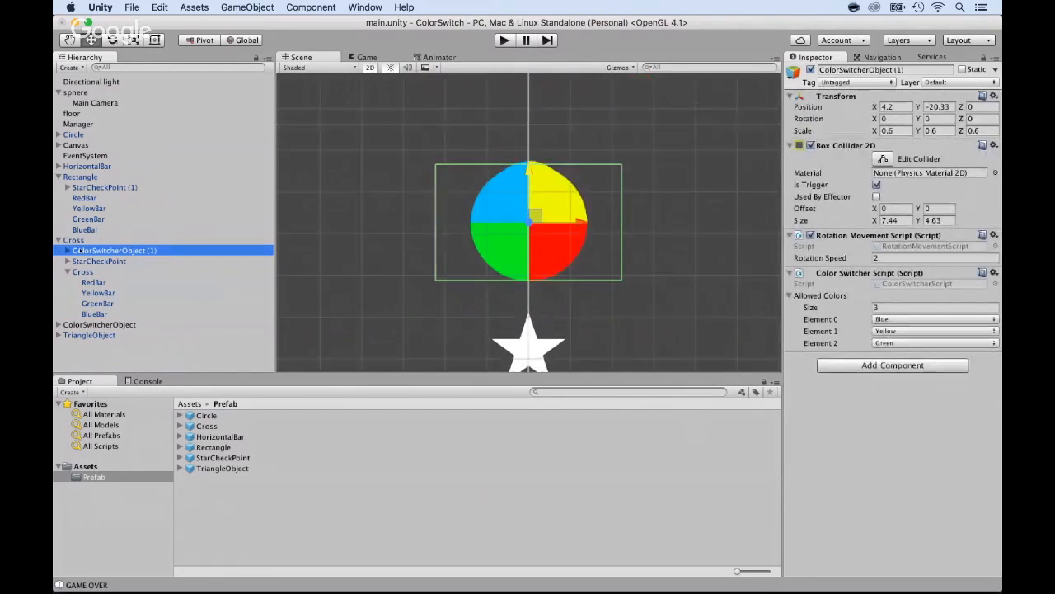
{"action": "scroll", "coordinate": [512, 105], "scroll_direction": "down", "scroll_amount": 5}
{"action": "left_click_drag", "start_coordinate": [511, 106], "coordinate": [512, 80]}
{"action": "scroll", "coordinate": [504, 141], "scroll_direction": "down", "scroll_amount": 10}
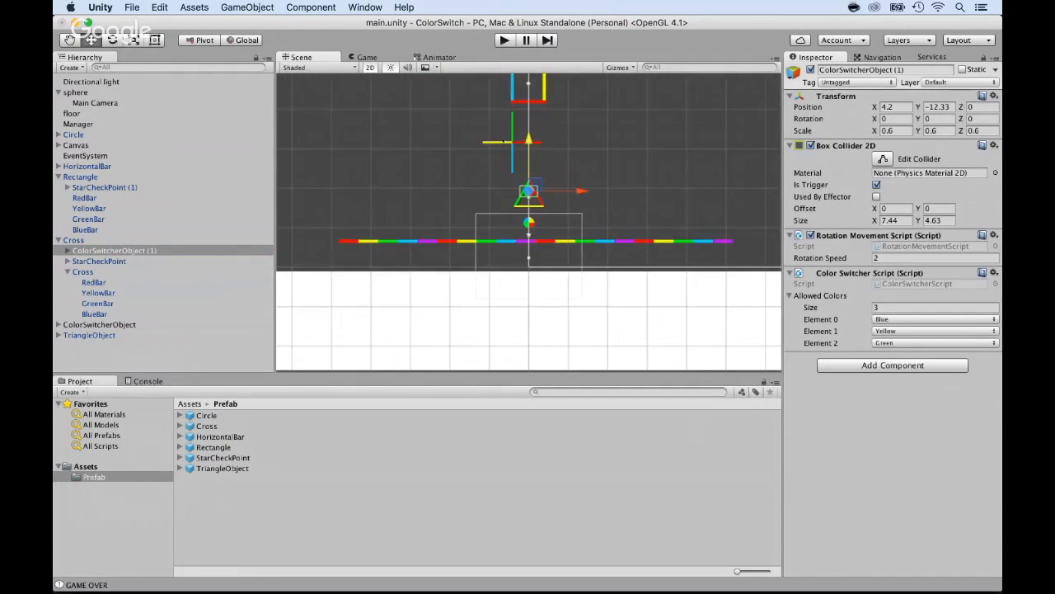
{"action": "left_click_drag", "start_coordinate": [532, 138], "coordinate": [533, 126]}
- Delete the old Cross prefab and recreate it in the Prefab folder from the scene's top-level Cross object
{"action": "left_click", "coordinate": [82, 240]}
{"action": "left_click", "coordinate": [203, 426]}
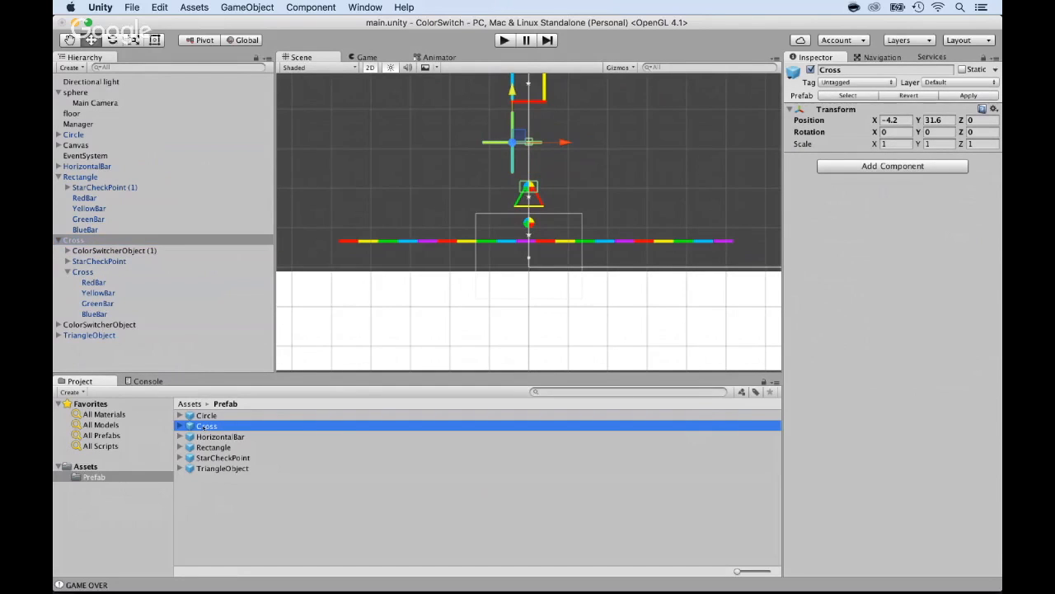
{"action": "key", "text": "super+BackSpace"}
{"action": "left_click_drag", "start_coordinate": [78, 241], "coordinate": [218, 509]}
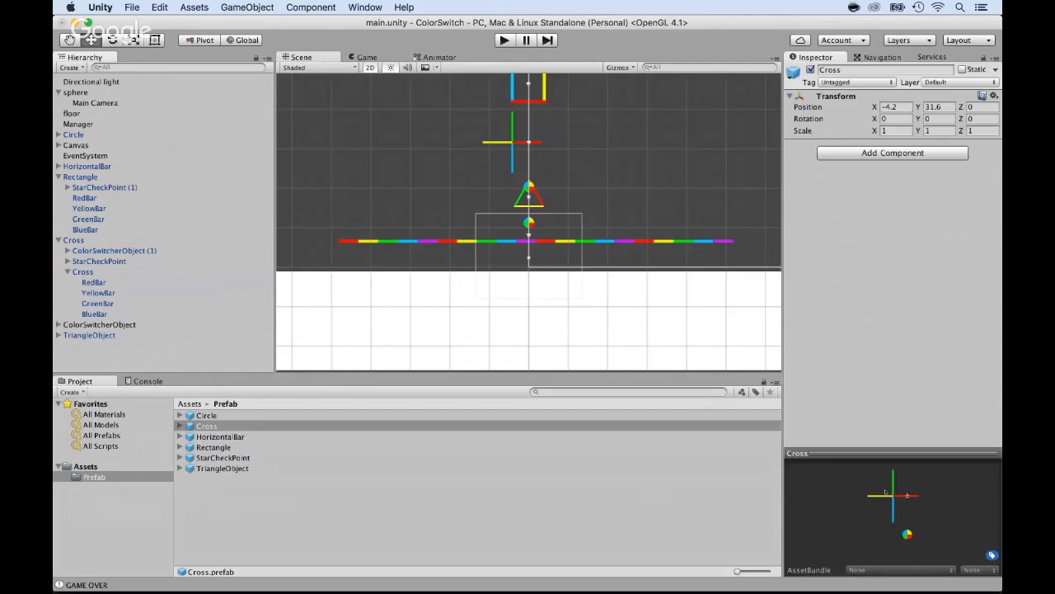
- Duplicate ColorSwitcherObject and nest the copy as the first child of the top-level HorizontalBar object
{"action": "left_click", "coordinate": [179, 436]}
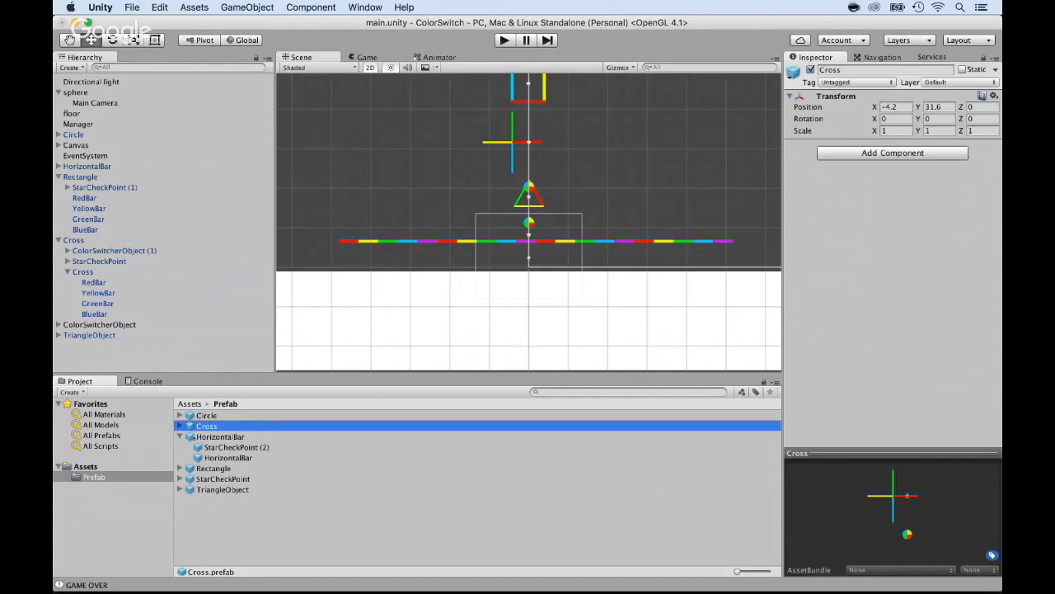
{"action": "left_click", "coordinate": [195, 437]}
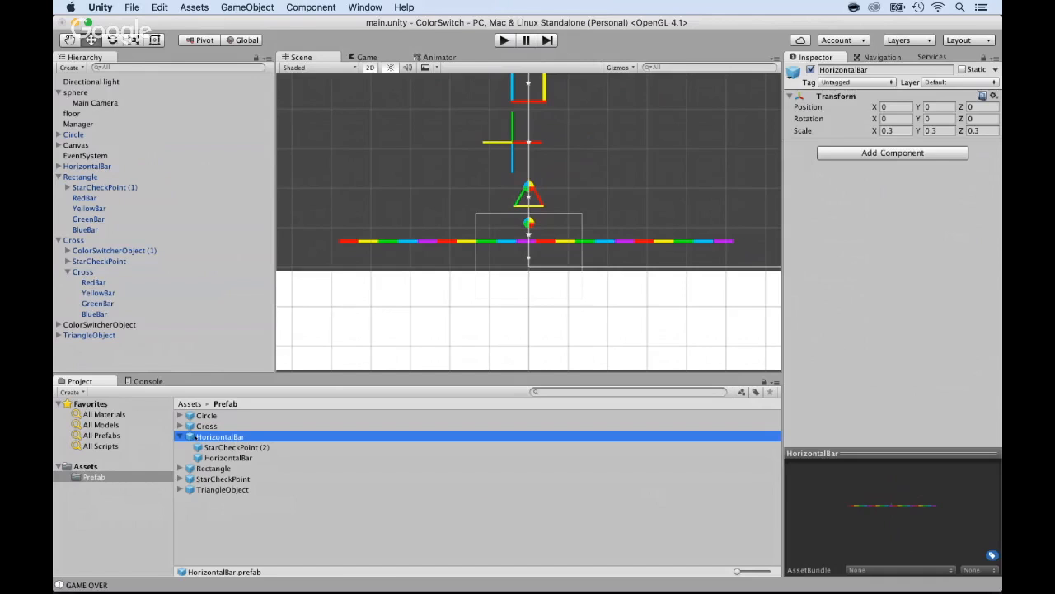
{"action": "left_click", "coordinate": [66, 325]}
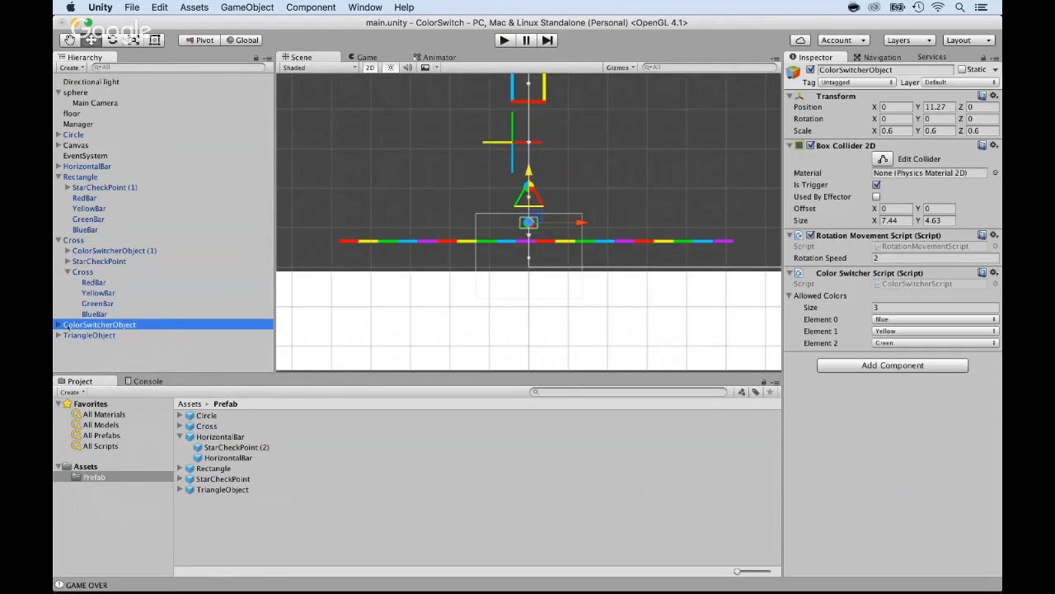
{"action": "right_click", "coordinate": [66, 326]}
{"action": "left_click", "coordinate": [102, 377]}
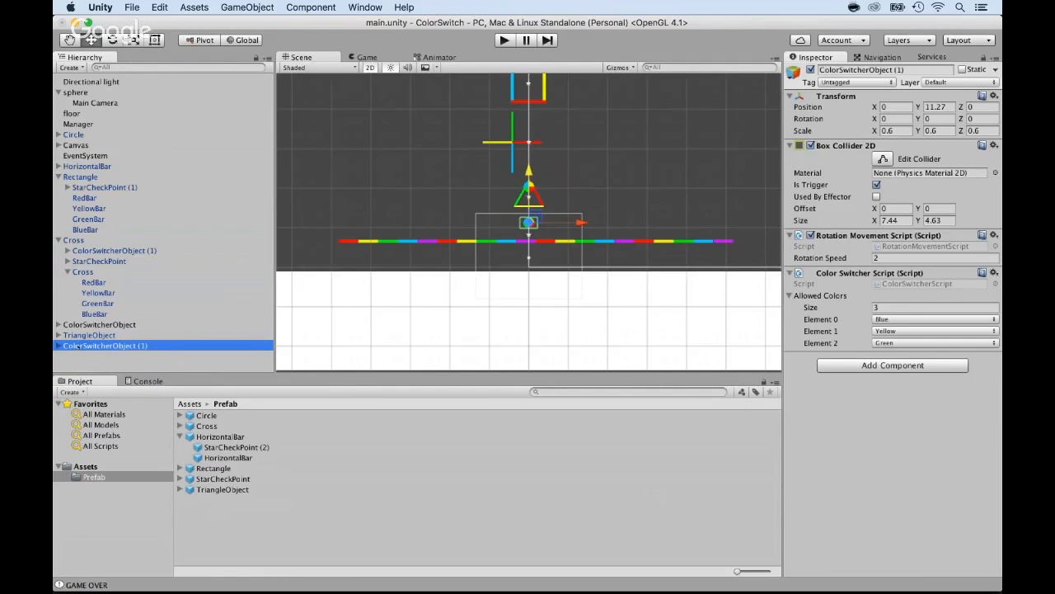
{"action": "left_click_drag", "start_coordinate": [76, 346], "coordinate": [85, 178]}
{"action": "left_click_drag", "start_coordinate": [88, 238], "coordinate": [81, 168]}
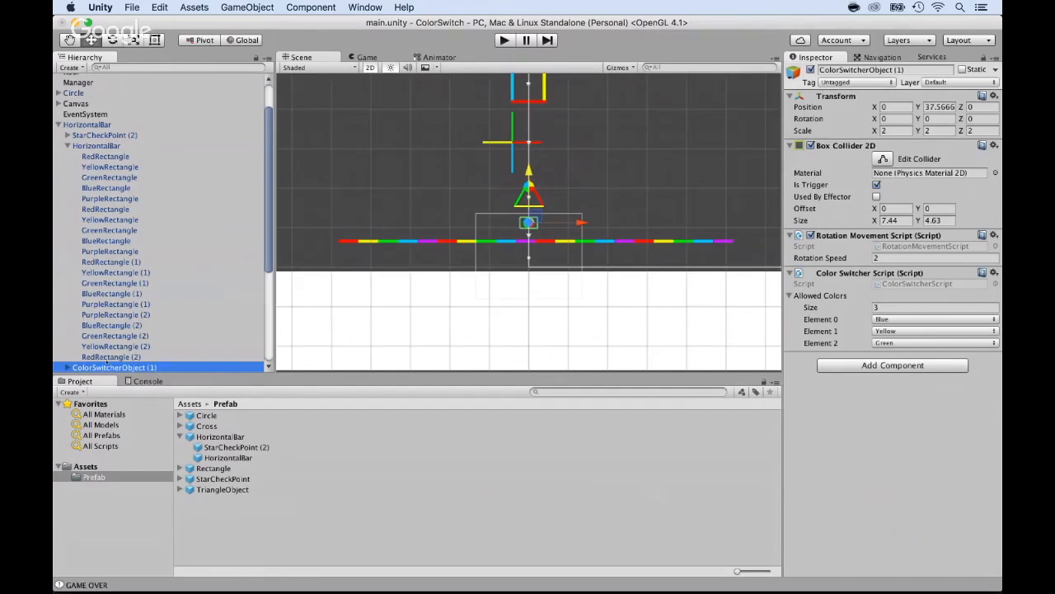
{"action": "left_click_drag", "start_coordinate": [105, 368], "coordinate": [92, 126]}
- Move HorizontalBar's nested color switcher down below the bar, to a local Y position of about 4.8
{"action": "key", "text": "f"}
{"action": "scroll", "coordinate": [503, 231], "scroll_direction": "down", "scroll_amount": 5}
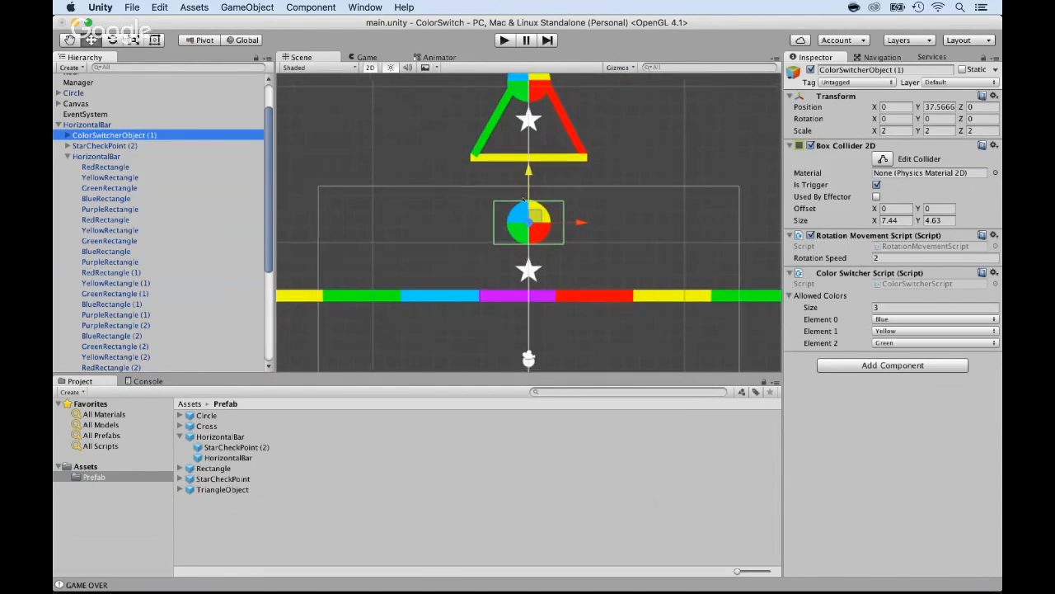
{"action": "left_click_drag", "start_coordinate": [528, 170], "coordinate": [529, 296]}
{"action": "scroll", "coordinate": [528, 299], "scroll_direction": "down", "scroll_amount": 2}
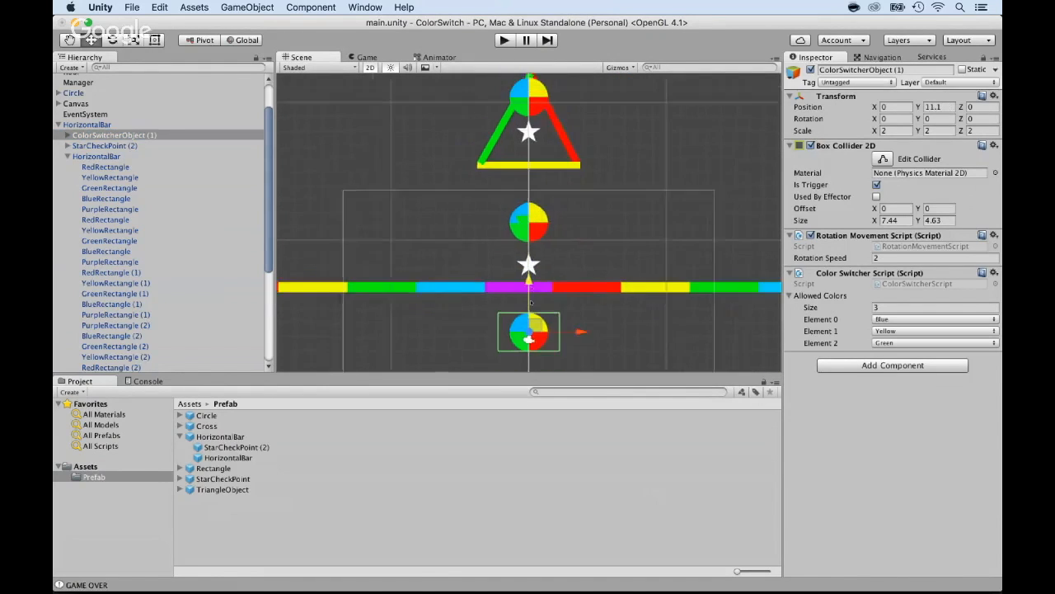
{"action": "scroll", "coordinate": [531, 302], "scroll_direction": "down", "scroll_amount": 1}
{"action": "left_click_drag", "start_coordinate": [532, 255], "coordinate": [532, 278]}
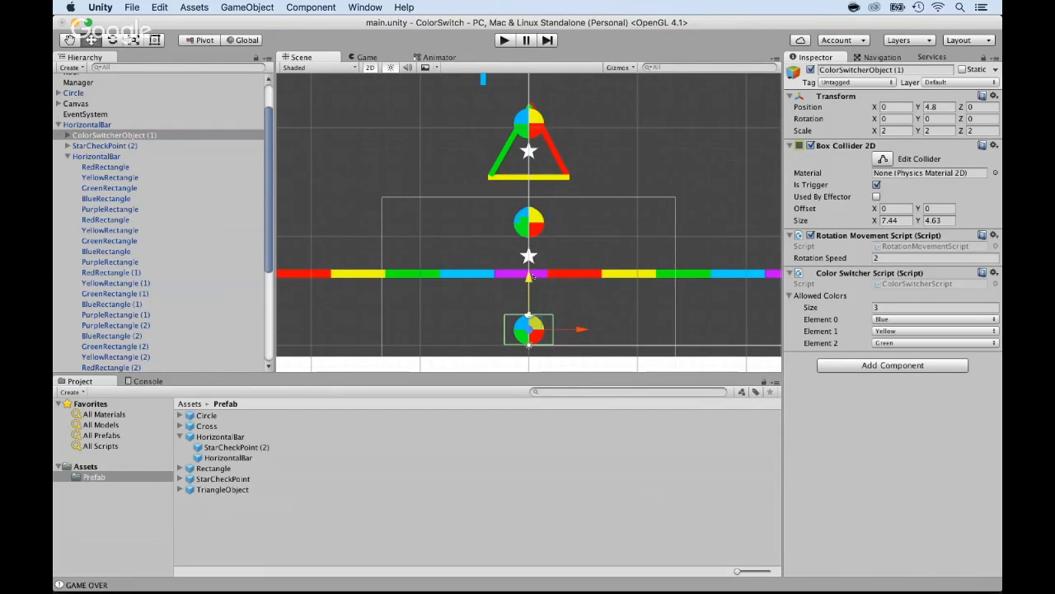
- Apply HorizontalBar's changes to its prefab and check the updated prefab's contents and preview
{"action": "left_click", "coordinate": [87, 124]}
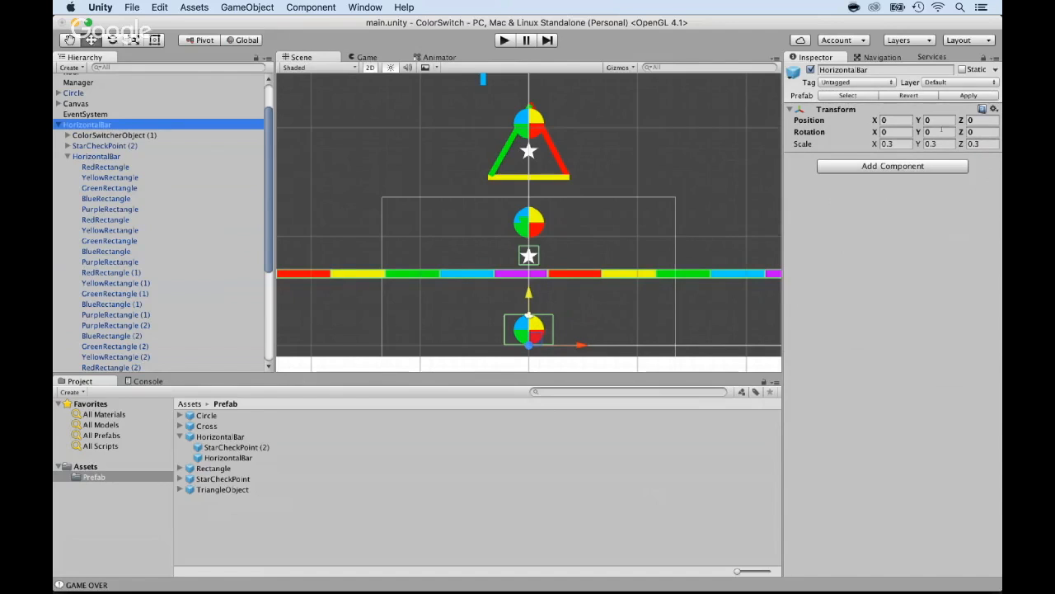
{"action": "left_click", "coordinate": [967, 95]}
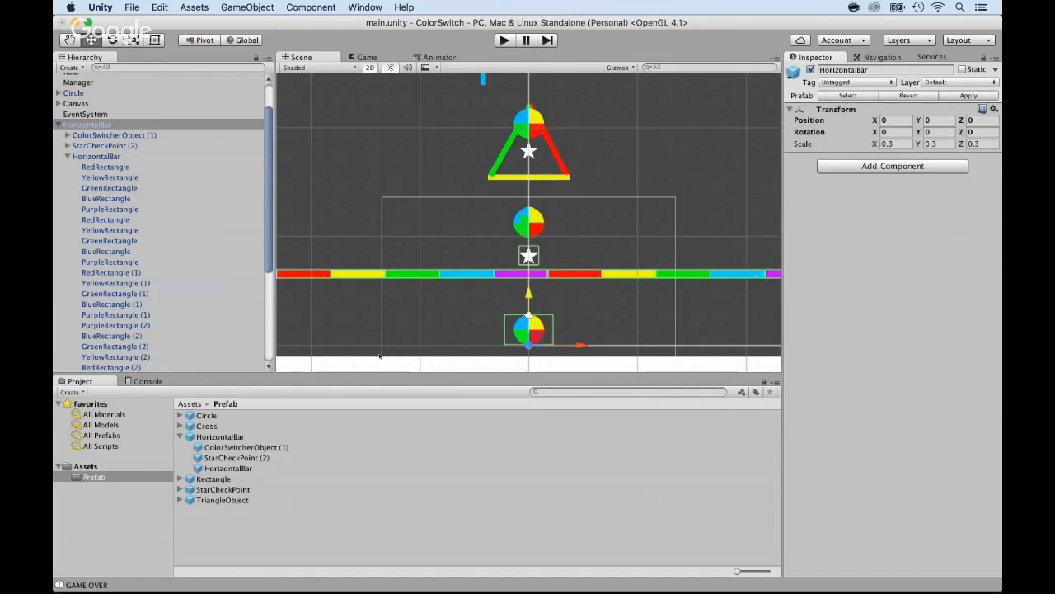
{"action": "left_click", "coordinate": [218, 436]}
{"action": "left_click", "coordinate": [240, 447]}
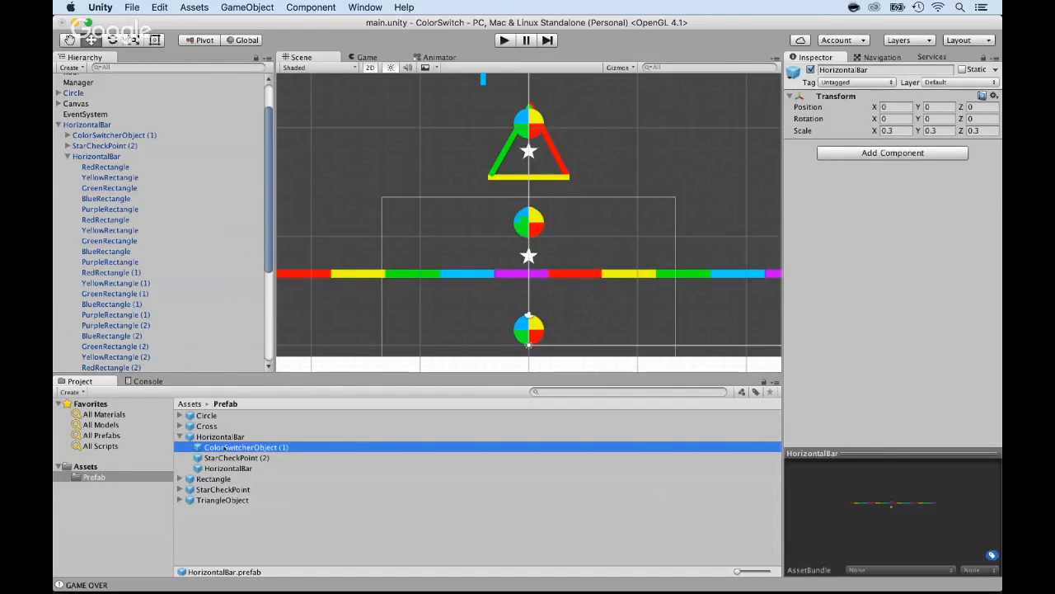
{"action": "left_click", "coordinate": [206, 438]}
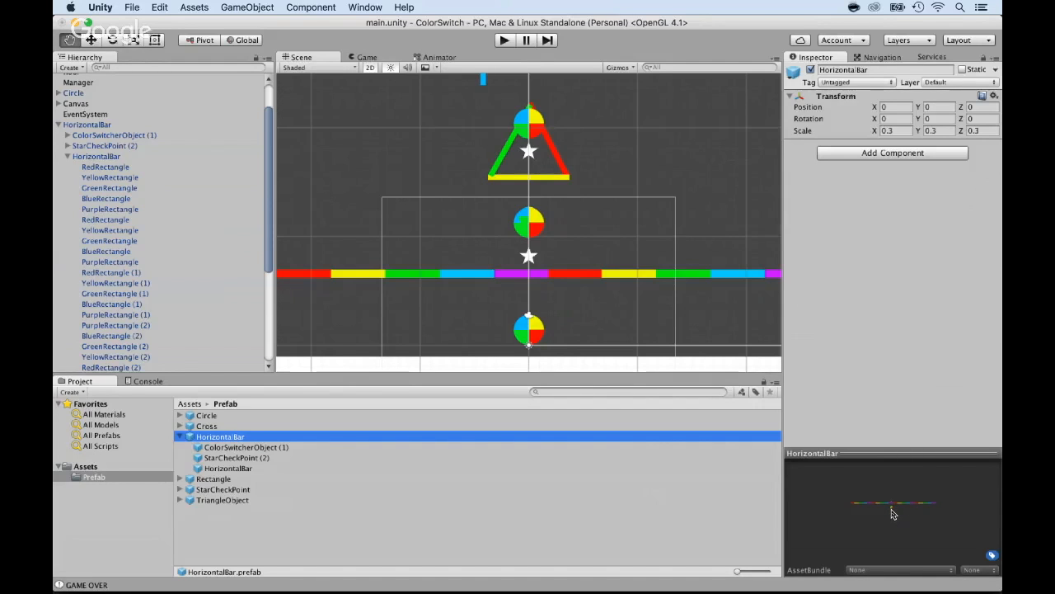
- Duplicate ColorSwitcherObject and nest the copy as the first child of the Rectangle object
{"action": "left_click", "coordinate": [58, 124]}
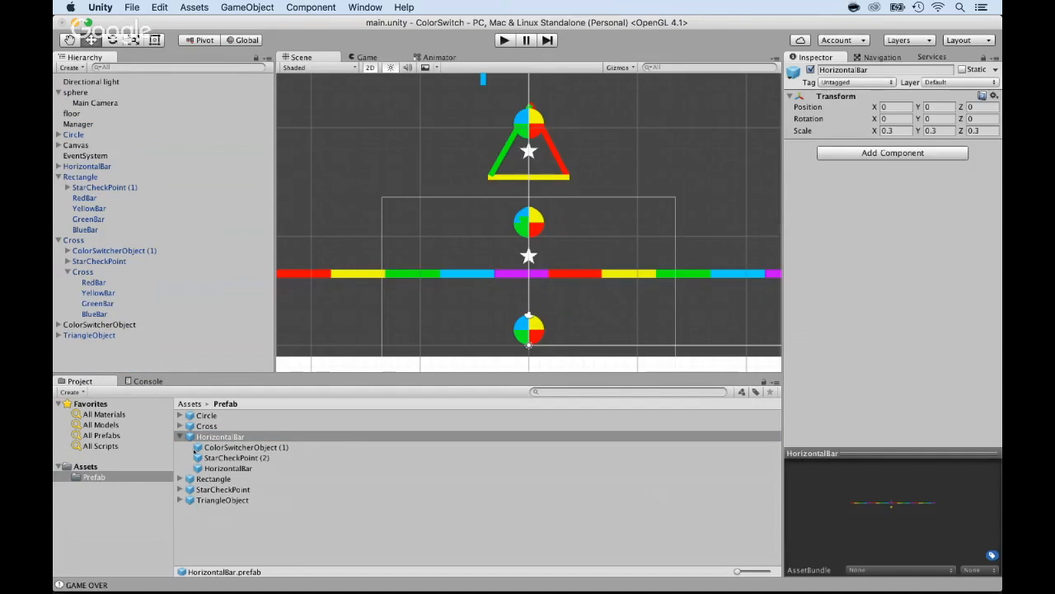
{"action": "left_click", "coordinate": [181, 437]}
{"action": "left_click", "coordinate": [180, 446]}
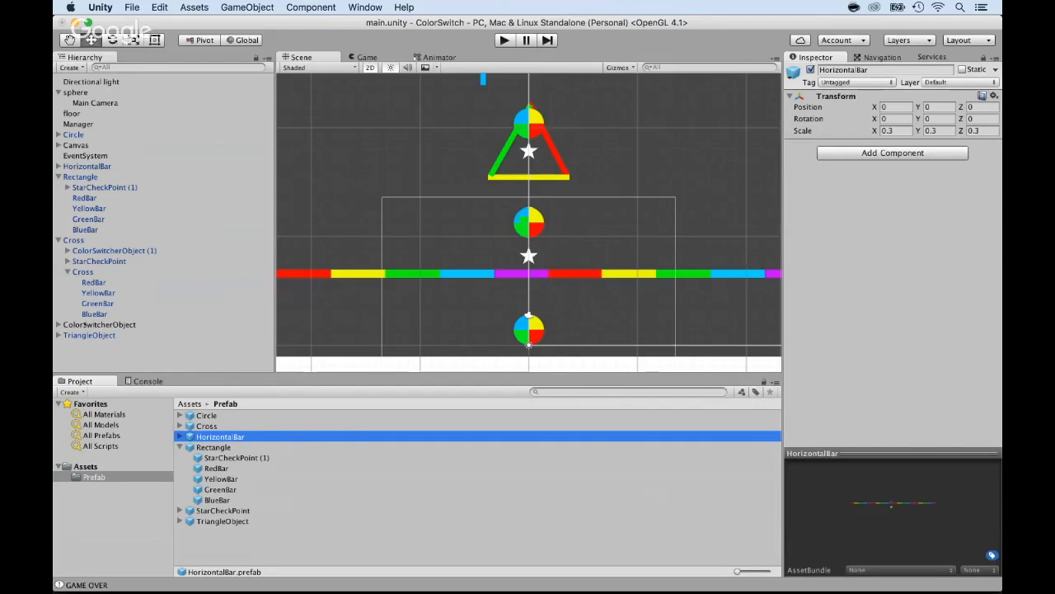
{"action": "left_click", "coordinate": [84, 324]}
{"action": "right_click", "coordinate": [84, 324]}
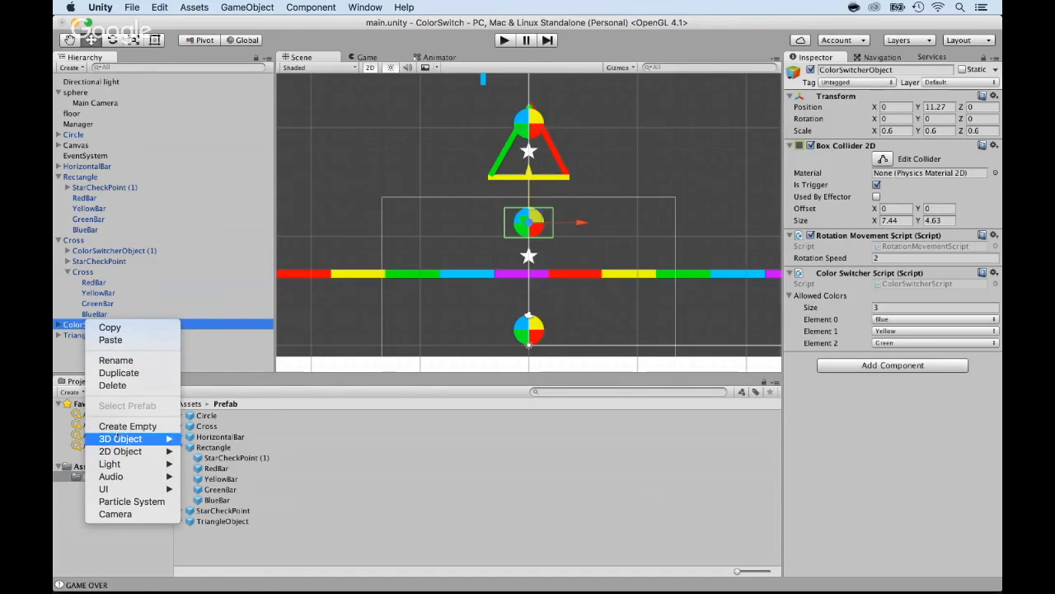
{"action": "left_click", "coordinate": [112, 372]}
{"action": "left_click_drag", "start_coordinate": [82, 346], "coordinate": [86, 177]}
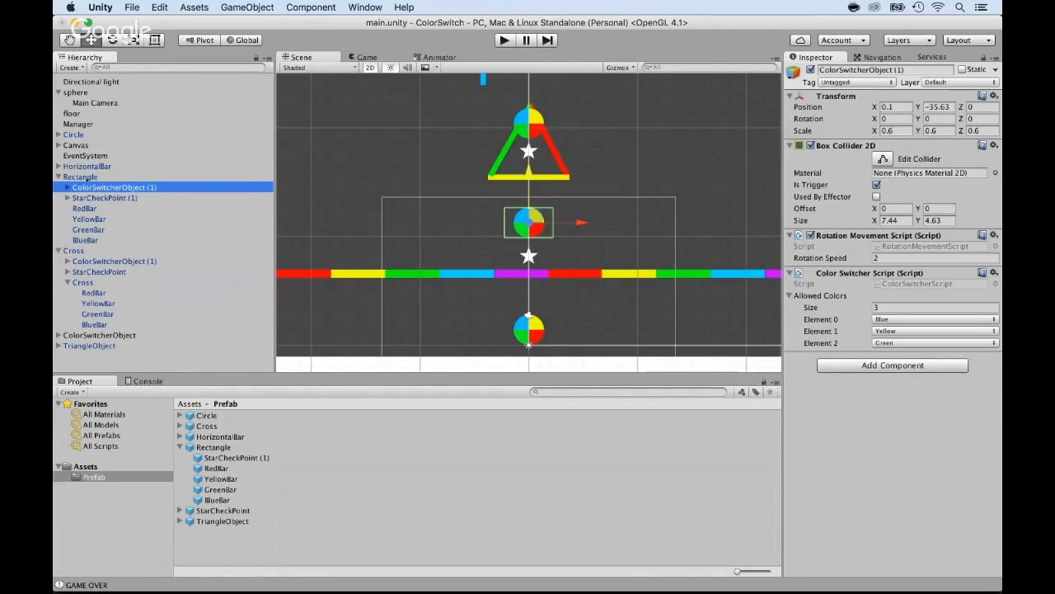
- Move Rectangle's nested color switcher up to just below the rectangle, at a local Y position of about -9.2
{"action": "left_click", "coordinate": [114, 187]}
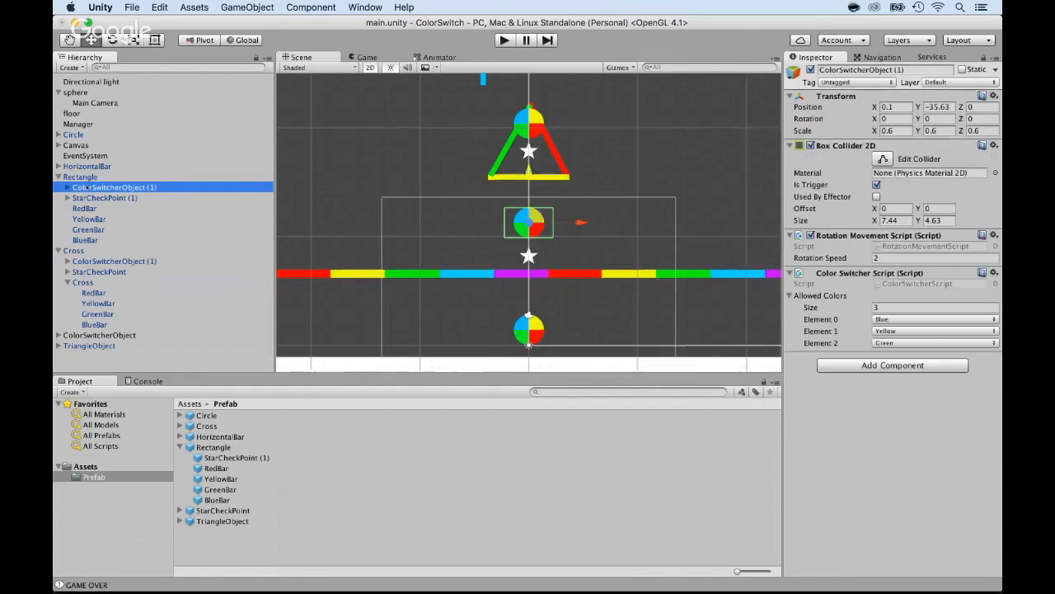
{"action": "key", "text": "f"}
{"action": "scroll", "coordinate": [500, 244], "scroll_direction": "down", "scroll_amount": 10}
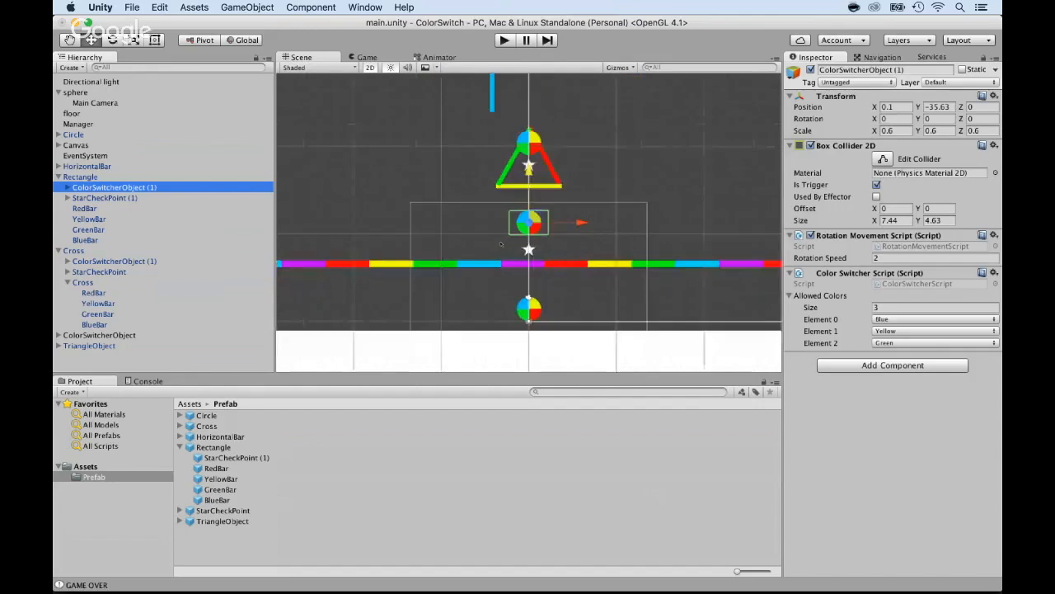
{"action": "left_click_drag", "start_coordinate": [528, 168], "coordinate": [508, 42]}
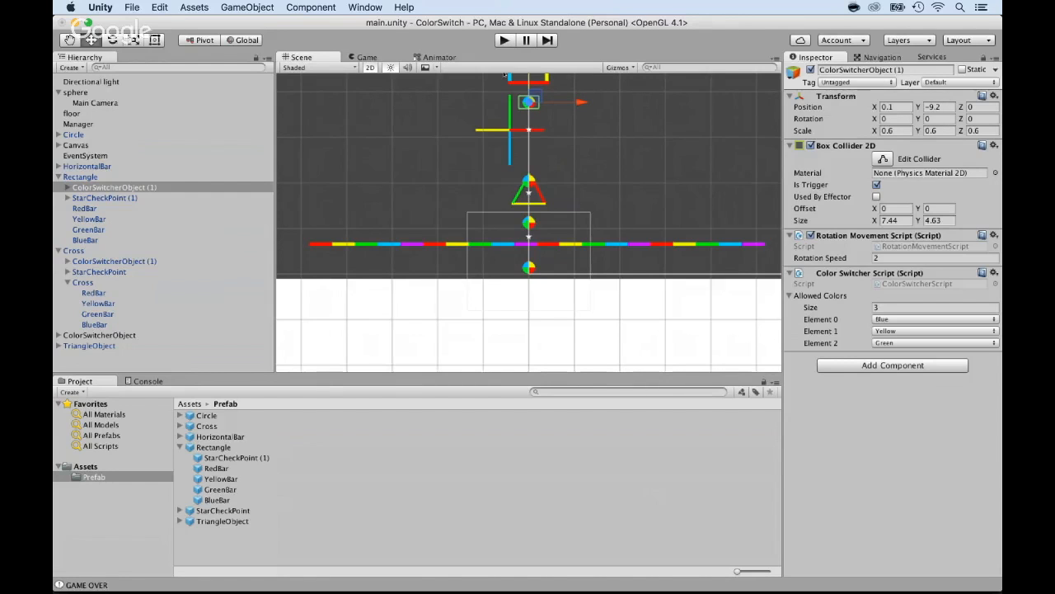
- Apply Rectangle's changes to its prefab and check the updated prefab's preview
{"action": "left_click", "coordinate": [80, 176]}
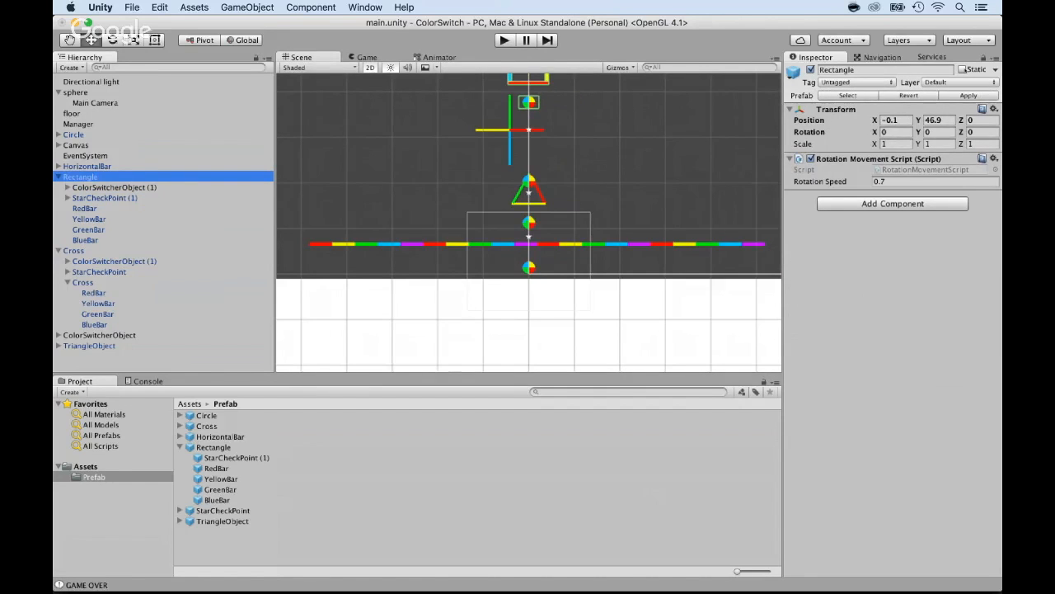
{"action": "left_click", "coordinate": [968, 95]}
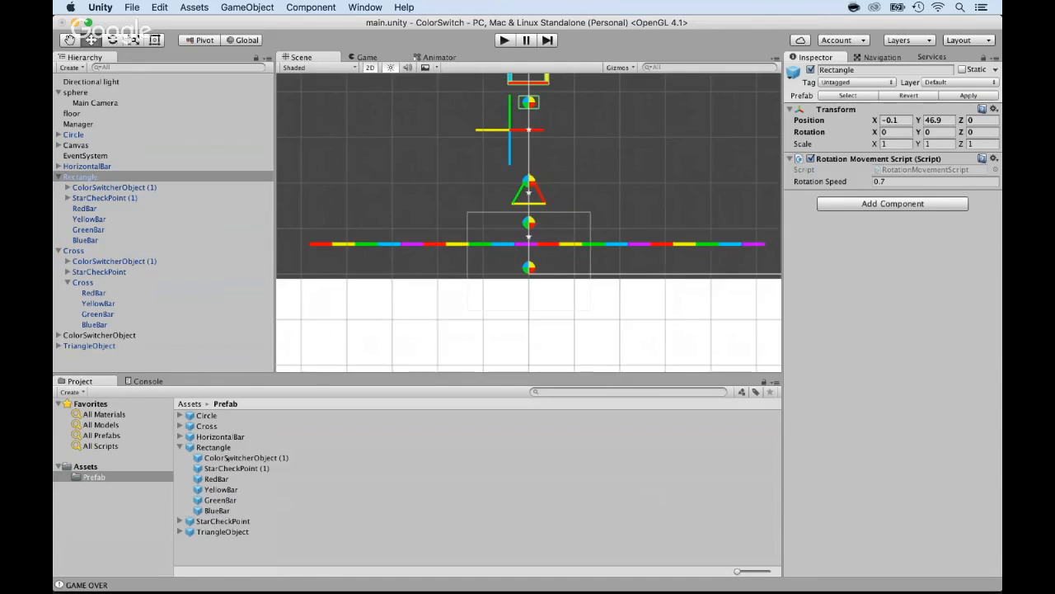
{"action": "left_click", "coordinate": [209, 458]}
{"action": "left_click", "coordinate": [213, 447]}
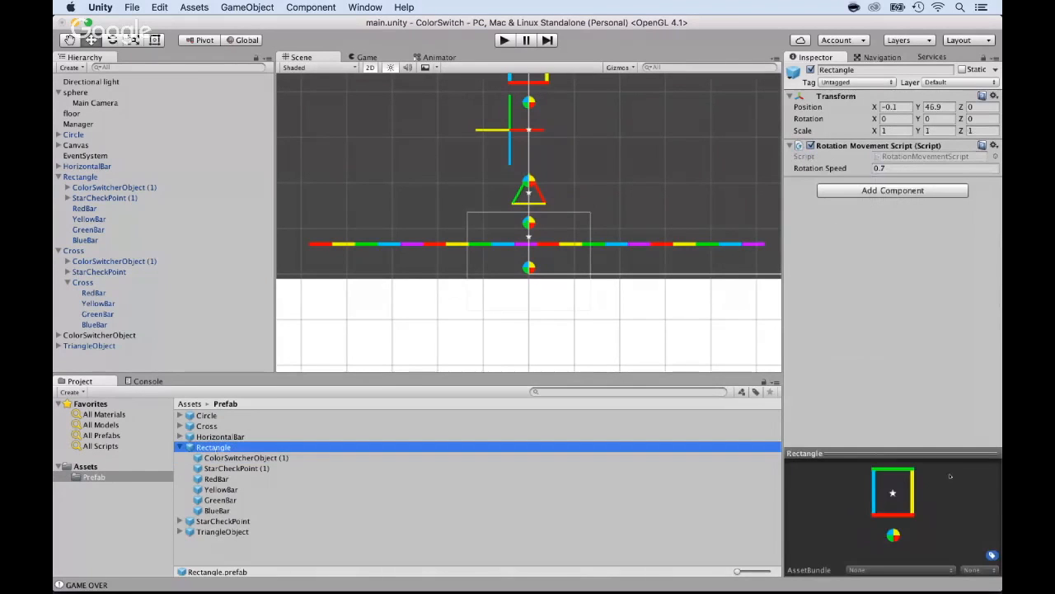
- Examine the contents of the TriangleObject prefab and the child objects of the scene's ColorSwitcherObject and TriangleObject
{"action": "left_click", "coordinate": [180, 447]}
{"action": "left_click", "coordinate": [180, 468]}
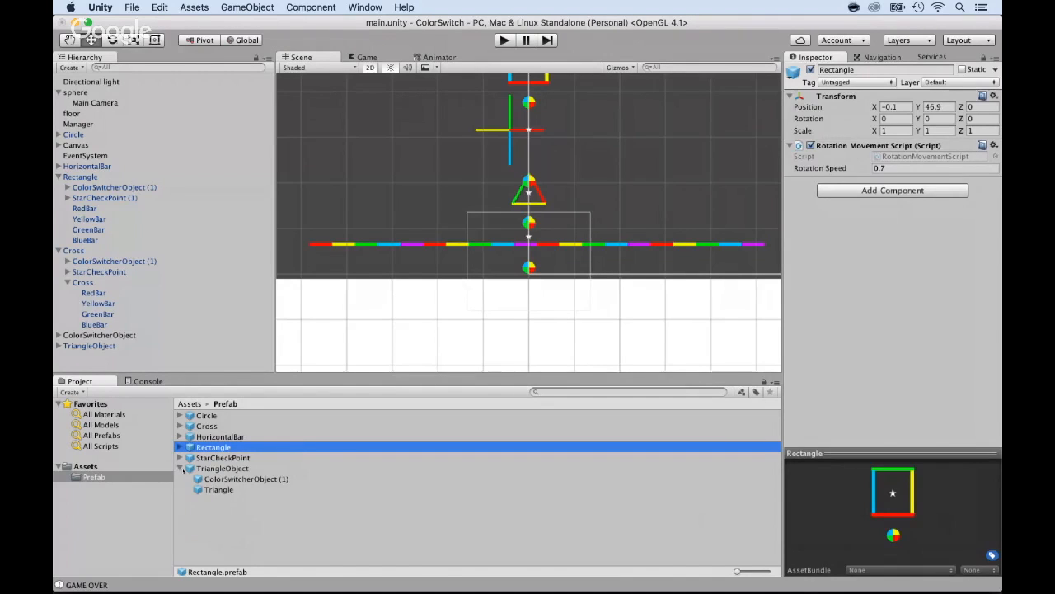
{"action": "left_click", "coordinate": [183, 469]}
{"action": "left_click", "coordinate": [71, 335]}
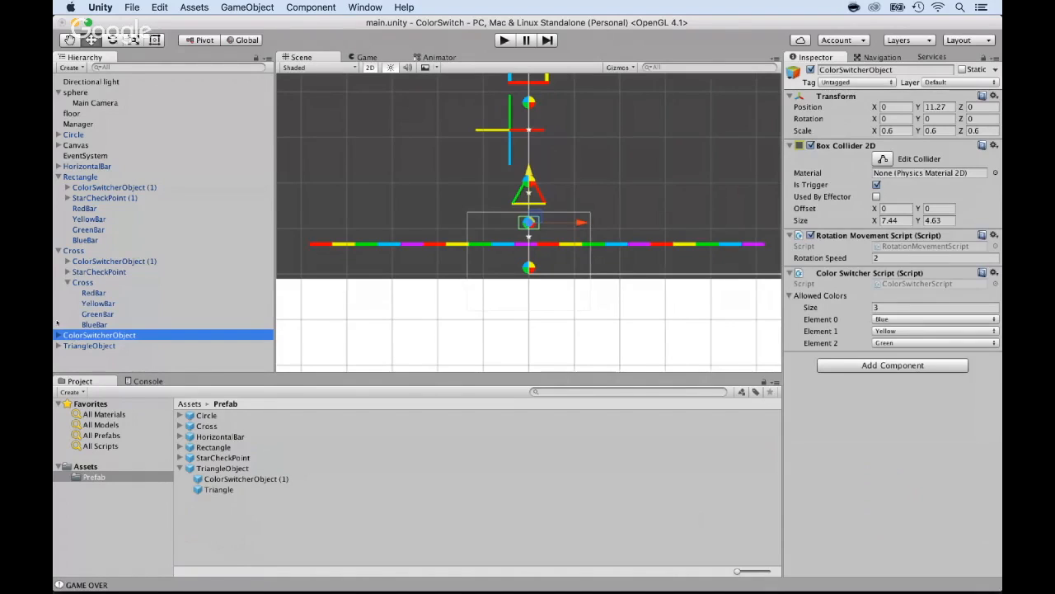
{"action": "left_click_drag", "start_coordinate": [66, 336], "coordinate": [95, 335]}
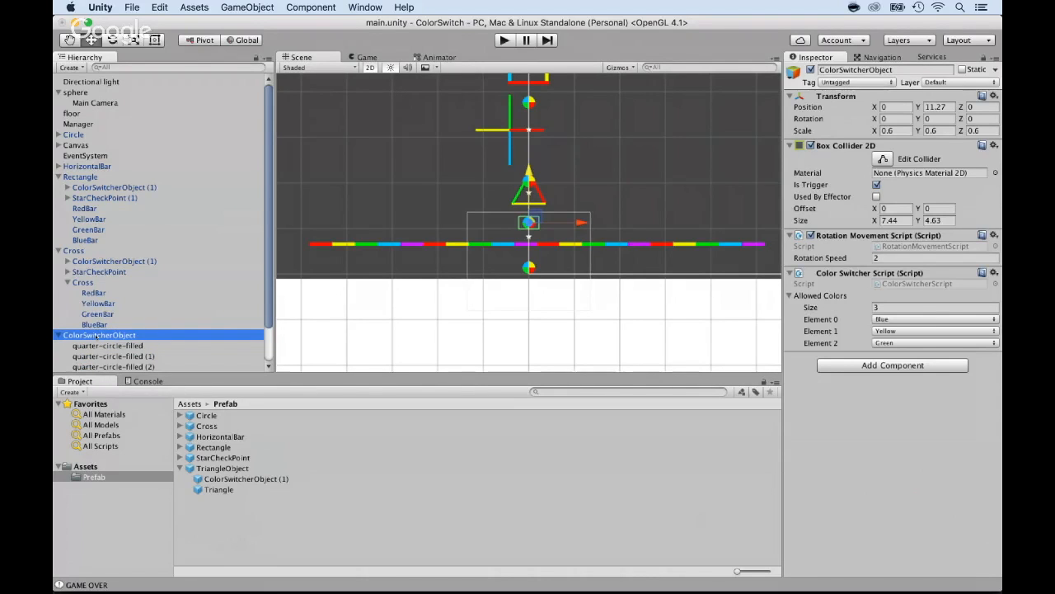
{"action": "scroll", "coordinate": [96, 336], "scroll_direction": "down", "scroll_amount": 2}
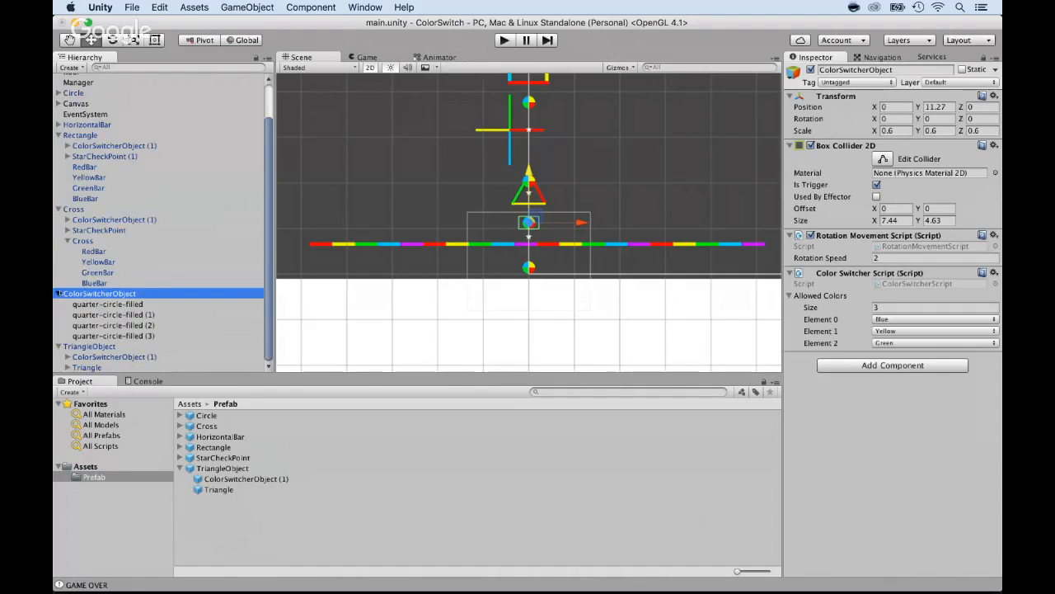
{"action": "left_click", "coordinate": [60, 292]}
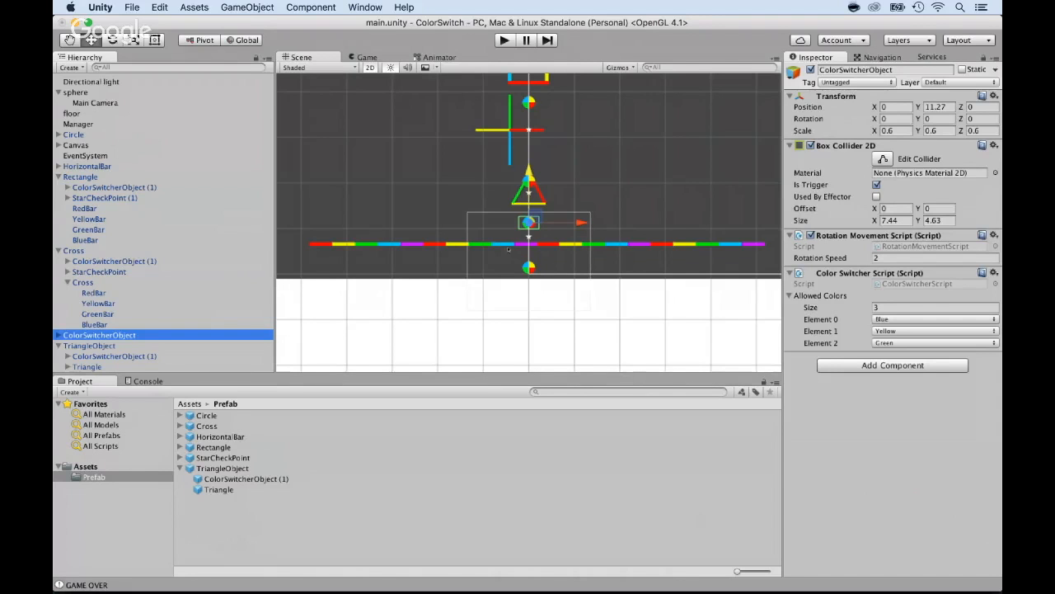
{"action": "scroll", "coordinate": [495, 241], "scroll_direction": "down", "scroll_amount": 2}
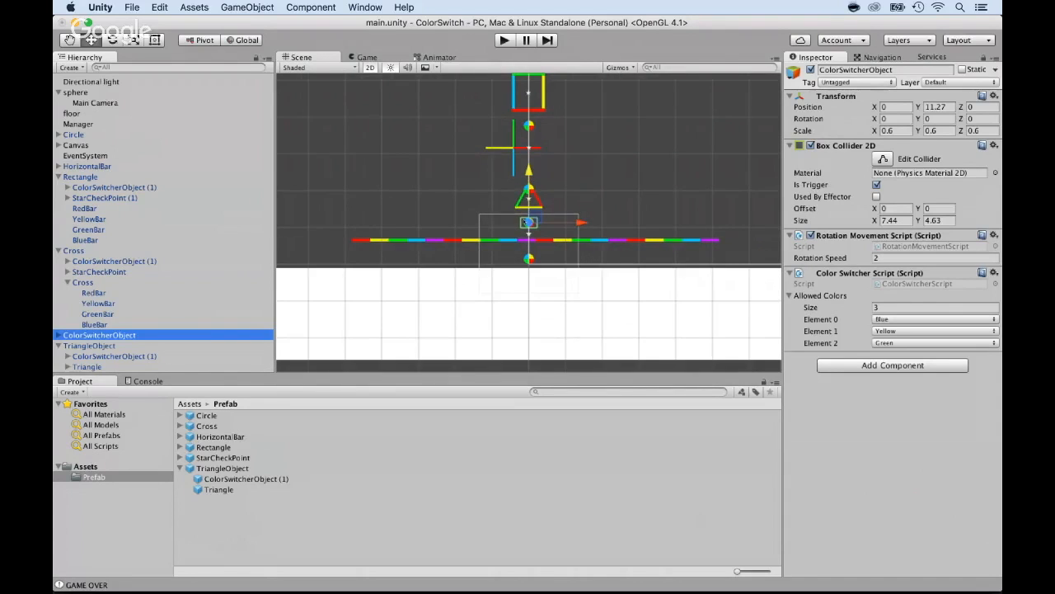
- Collapse the Rectangle, Cross and TriangleObject hierarchies in the scene and select the HorizontalBar object
{"action": "left_click", "coordinate": [80, 177]}
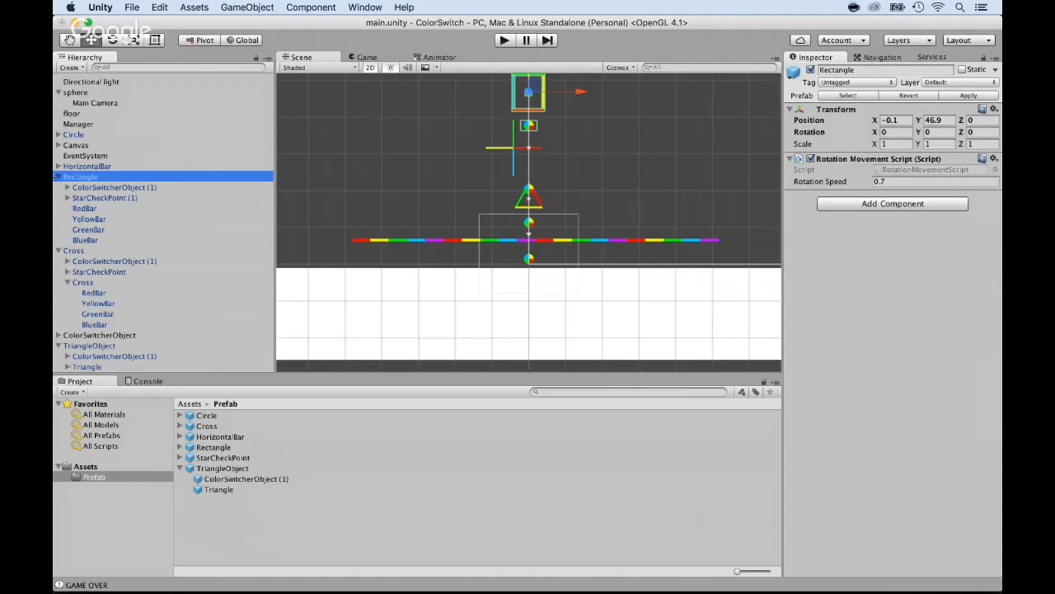
{"action": "left_click", "coordinate": [59, 177]}
{"action": "left_click", "coordinate": [58, 187]}
{"action": "left_click", "coordinate": [59, 208]}
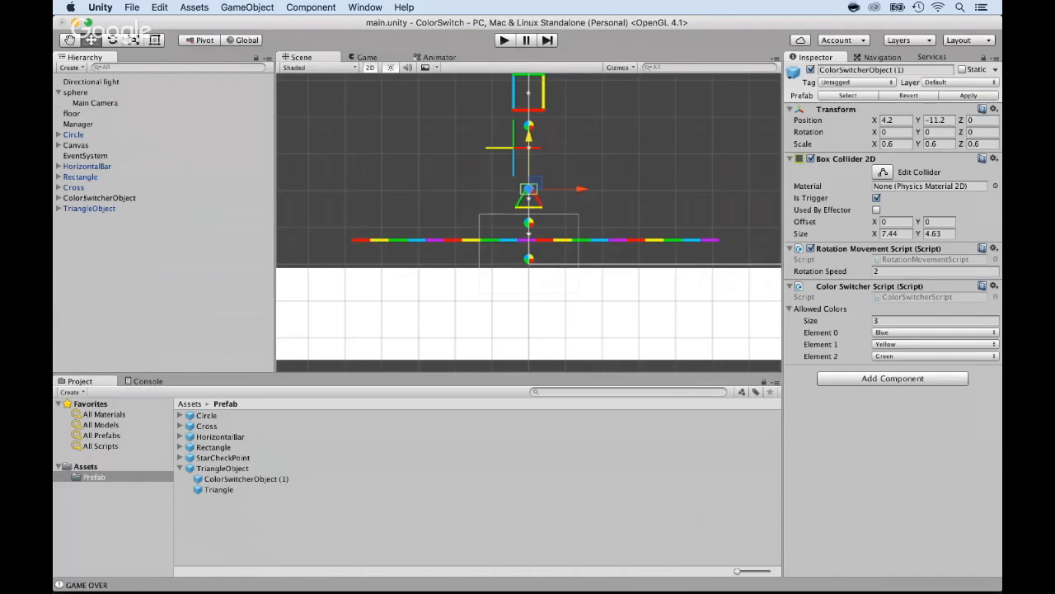
{"action": "left_click", "coordinate": [87, 165]}
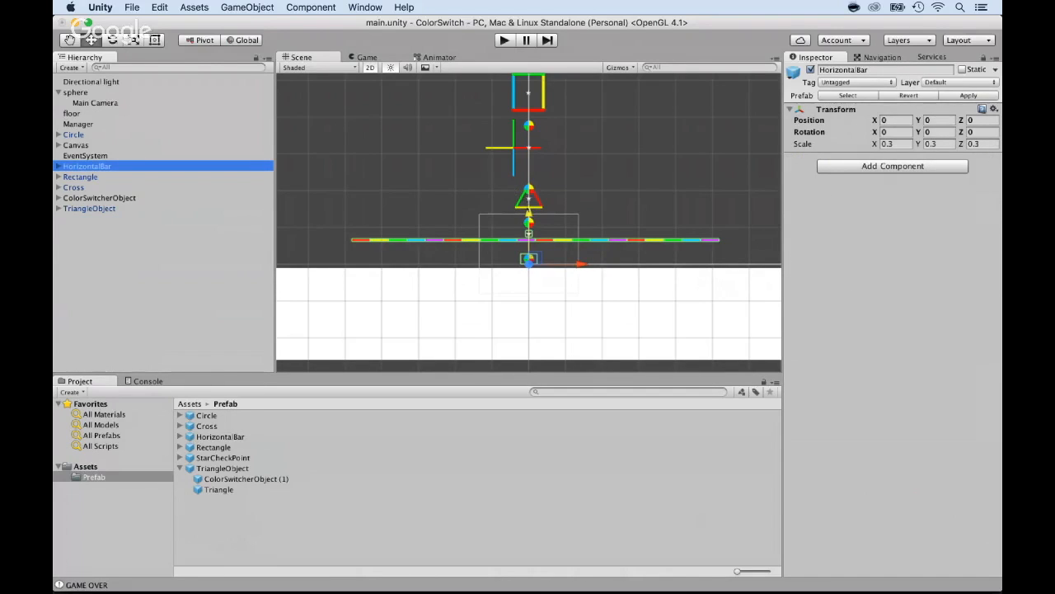
- Move HorizontalBar, Rectangle, Cross, ColorSwitcherObject and TriangleObject up together in the scene by about 13.4 units
{"action": "left_click", "coordinate": [528, 213]}
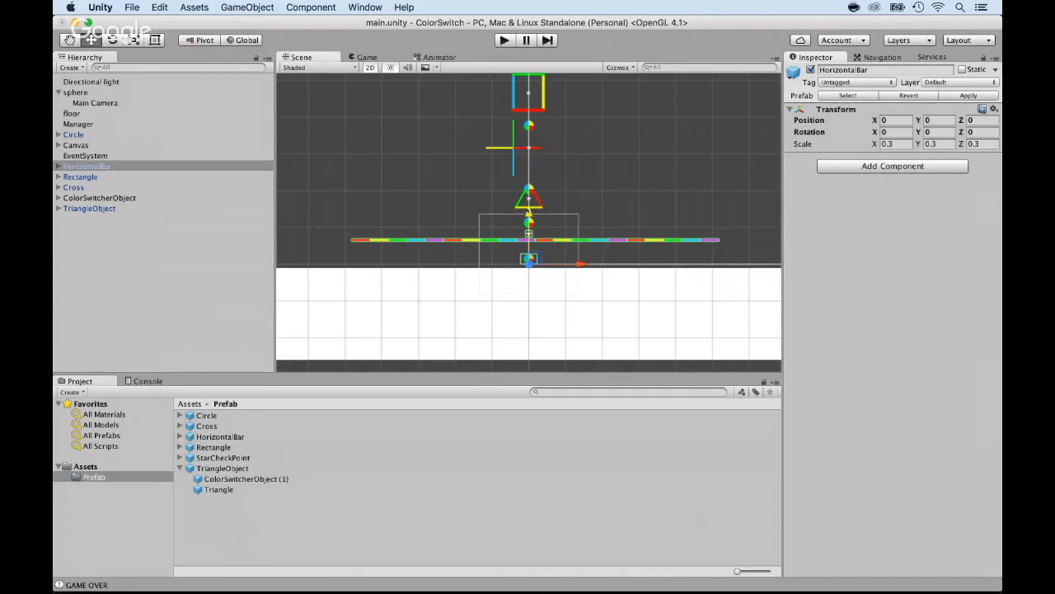
{"action": "left_click", "coordinate": [81, 209], "text": "shift"}
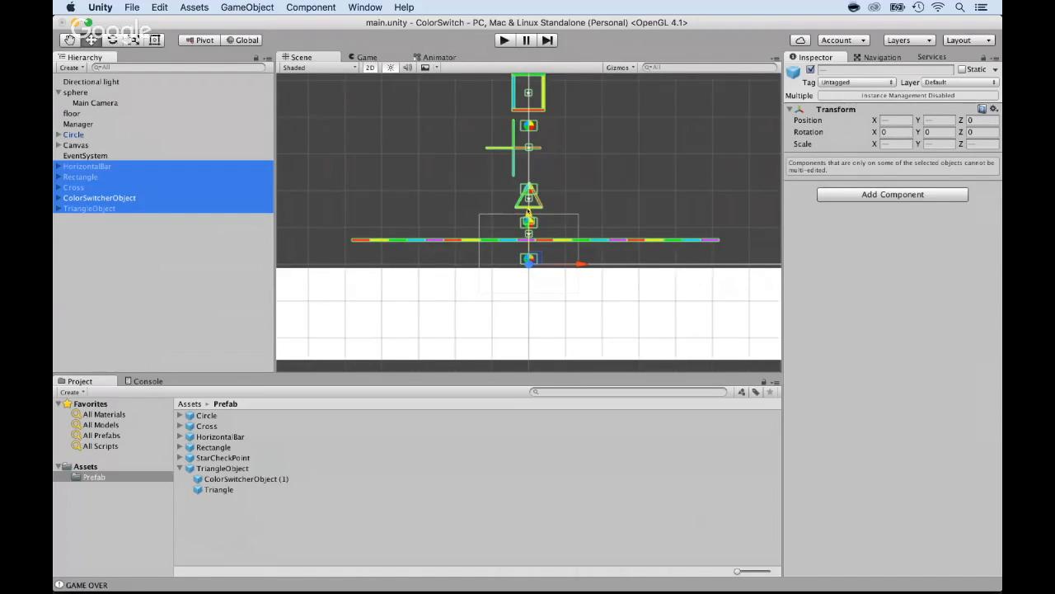
{"action": "scroll", "coordinate": [528, 212], "scroll_direction": "down", "scroll_amount": 5}
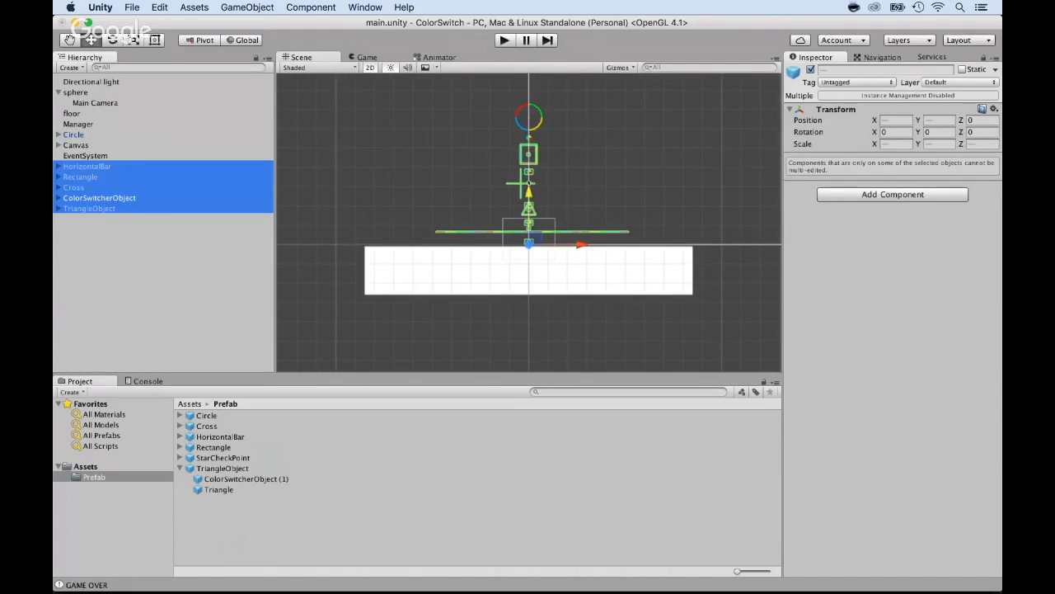
{"action": "left_click_drag", "start_coordinate": [529, 188], "coordinate": [530, 165]}
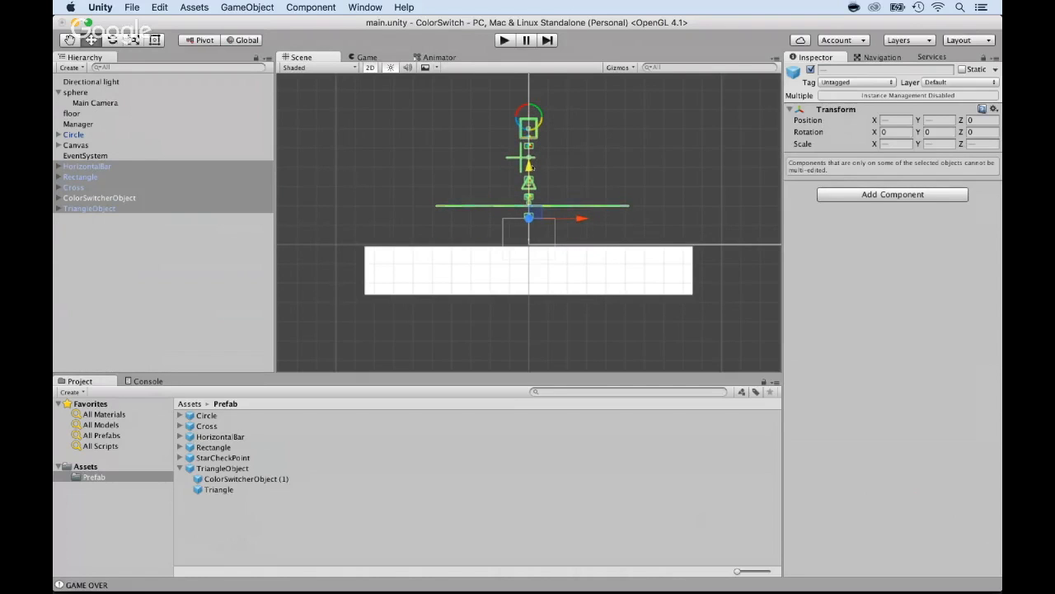
- Raise Circle to a Y position of about 82.5 and place it last in the scene hierarchy
{"action": "left_click", "coordinate": [69, 135]}
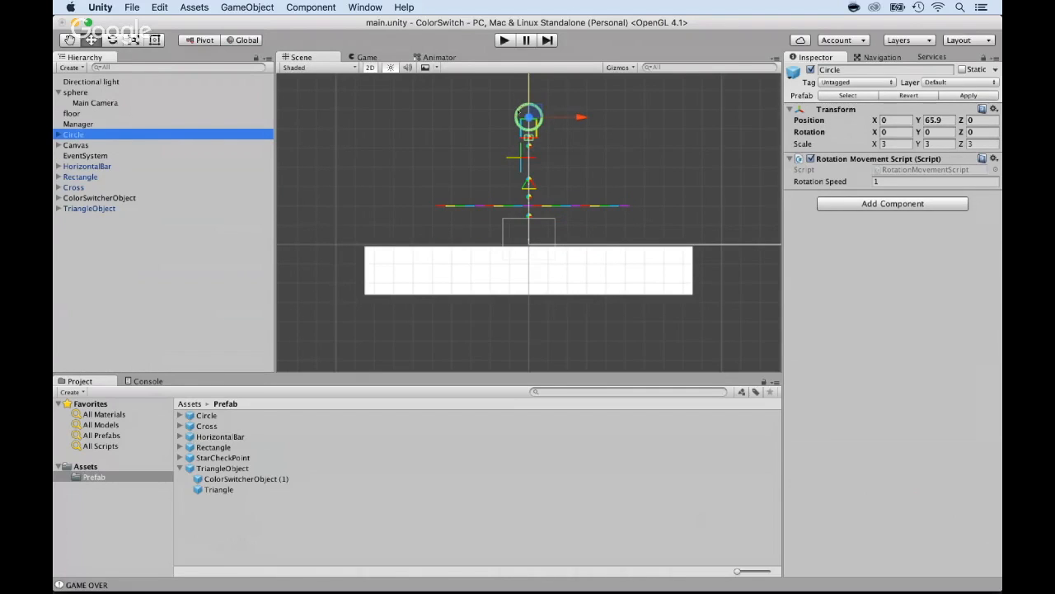
{"action": "scroll", "coordinate": [532, 109], "scroll_direction": "down", "scroll_amount": 2}
{"action": "left_click_drag", "start_coordinate": [530, 84], "coordinate": [531, 55]}
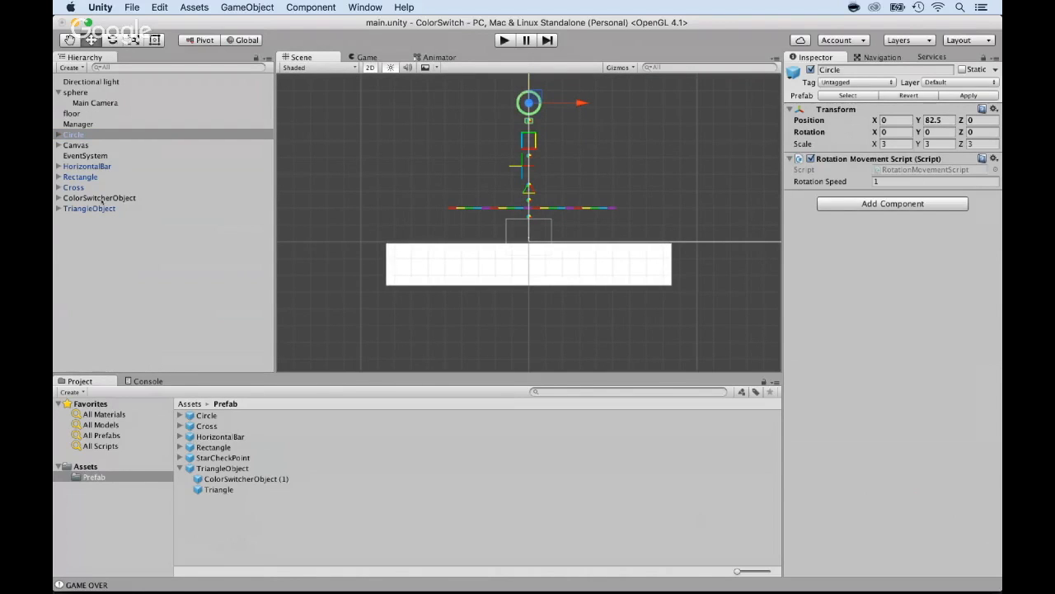
{"action": "left_click", "coordinate": [508, 221]}
{"action": "scroll", "coordinate": [508, 221], "scroll_direction": "up", "scroll_amount": 10}
{"action": "scroll", "coordinate": [507, 221], "scroll_direction": "down", "scroll_amount": 1}
{"action": "left_click_drag", "start_coordinate": [72, 134], "coordinate": [72, 218]}
- Lower HorizontalBar and its color switcher slightly to leave more room beneath the triangle
{"action": "left_click", "coordinate": [70, 156]}
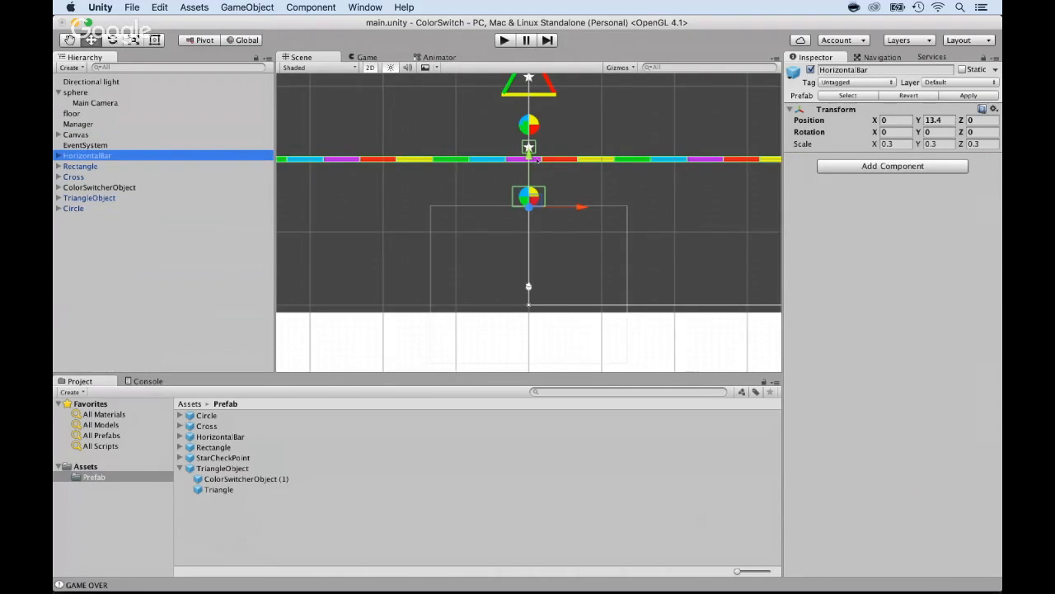
{"action": "scroll", "coordinate": [521, 196], "scroll_direction": "down", "scroll_amount": 5}
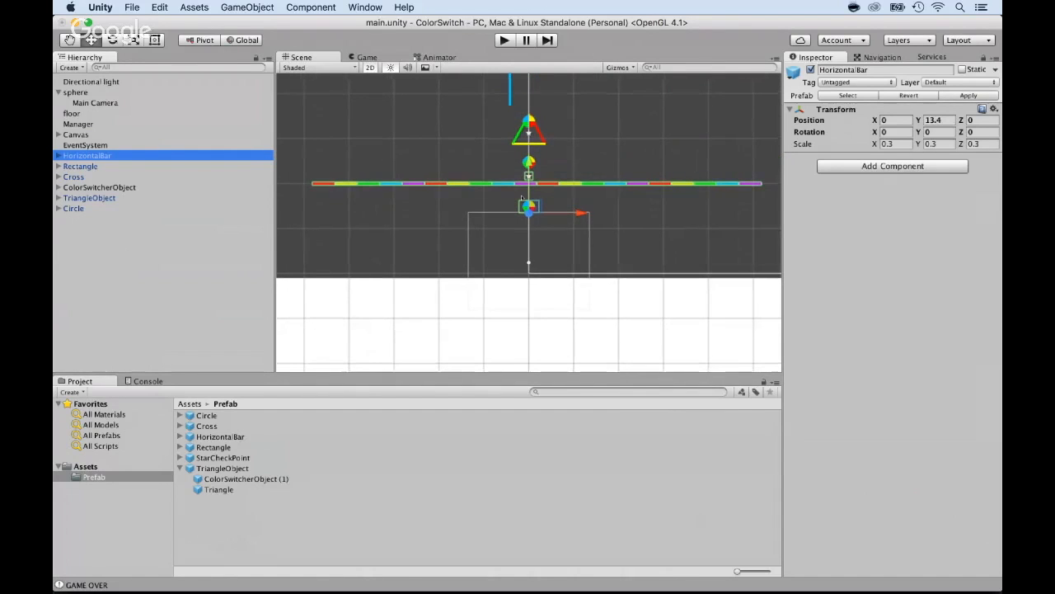
{"action": "mouse_move", "coordinate": [528, 196]}
{"action": "left_mouse_down"}
{"action": "mouse_move", "coordinate": [529, 216]}
{"action": "mouse_move", "coordinate": [530, 183]}
{"action": "left_mouse_up"}
- Nest TriangleObject under Rectangle in the hierarchy and raise it to a local Y position of about -27.5
{"action": "left_click", "coordinate": [89, 167]}
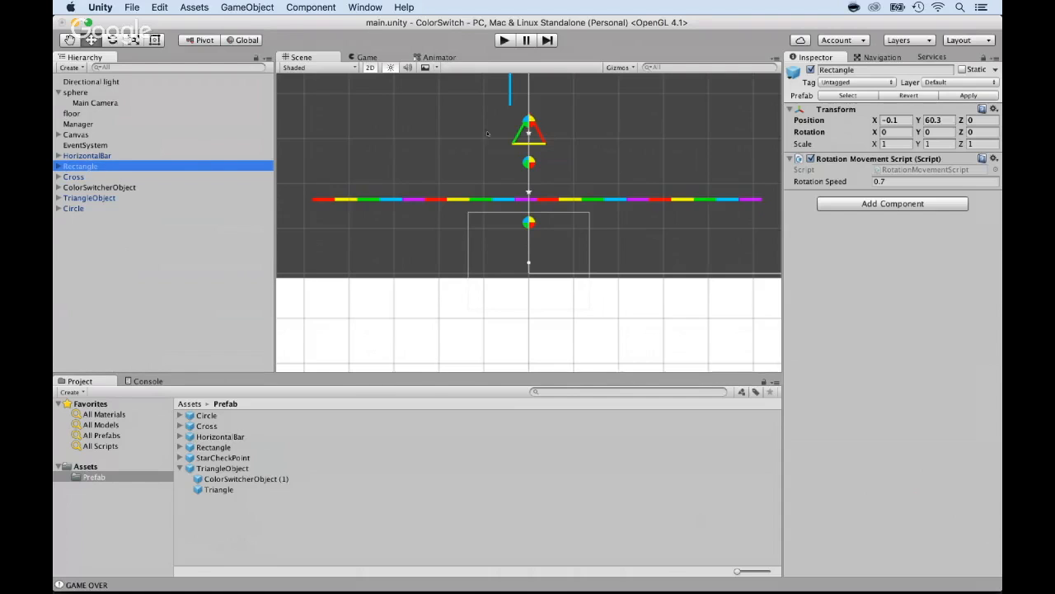
{"action": "left_click_drag", "start_coordinate": [91, 198], "coordinate": [80, 165]}
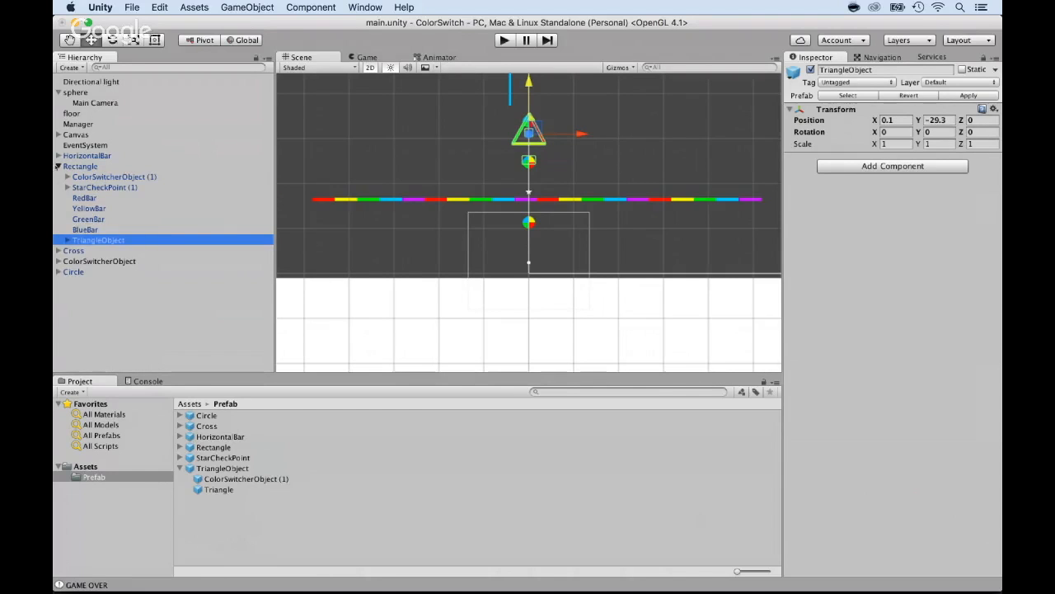
{"action": "left_click", "coordinate": [59, 166]}
{"action": "scroll", "coordinate": [524, 125], "scroll_direction": "down", "scroll_amount": 2}
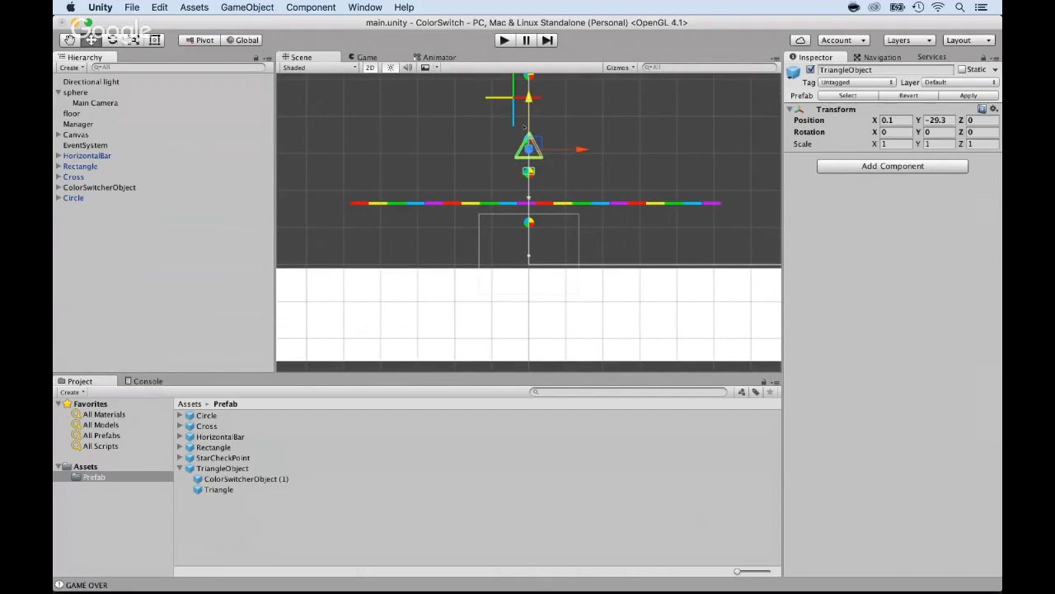
{"action": "left_click_drag", "start_coordinate": [531, 96], "coordinate": [531, 88]}
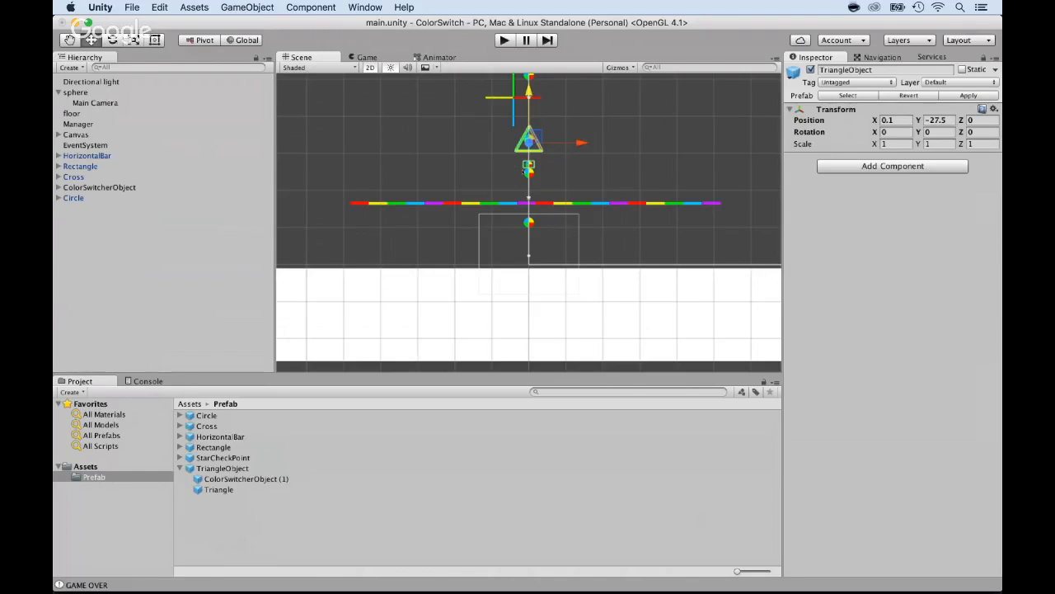
- Inspect the overlapping color switchers below the triangle to identify which objects they belong to
{"action": "left_click", "coordinate": [529, 171]}
{"action": "left_click", "coordinate": [529, 171]}
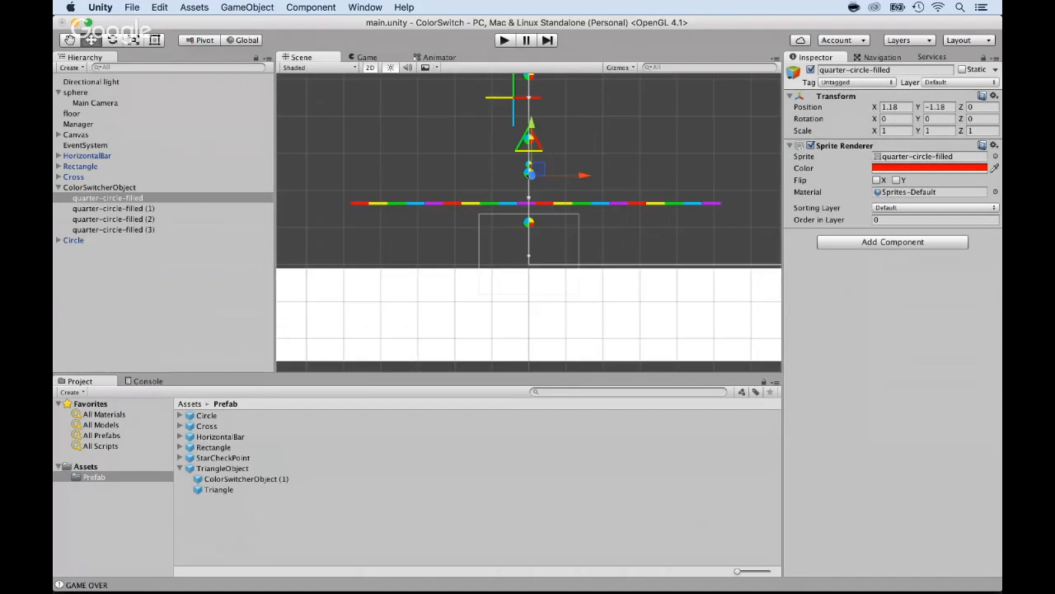
{"action": "scroll", "coordinate": [528, 174], "scroll_direction": "up", "scroll_amount": 5}
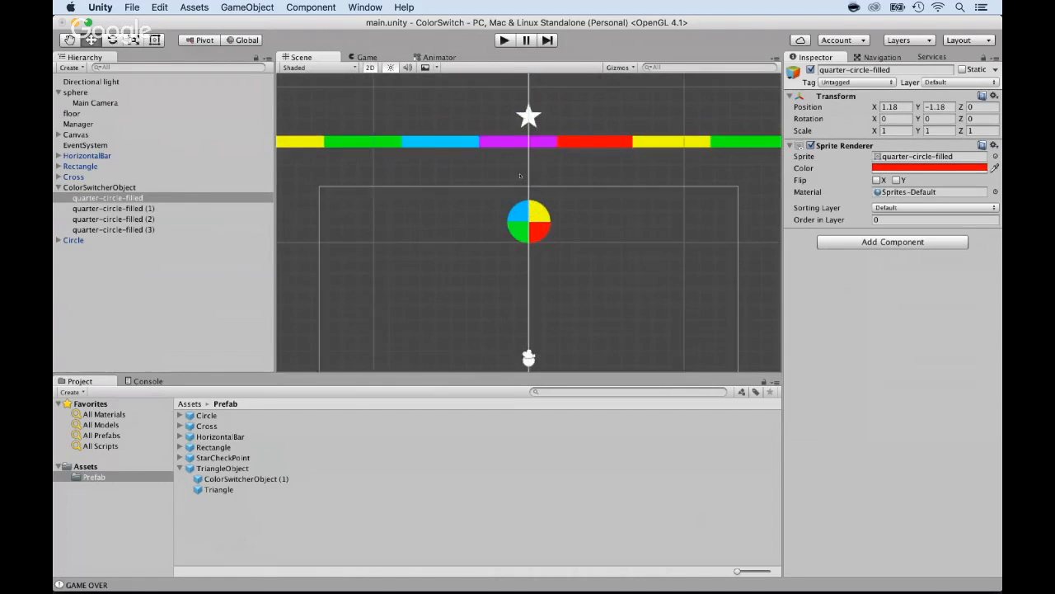
{"action": "left_click", "coordinate": [519, 89]}
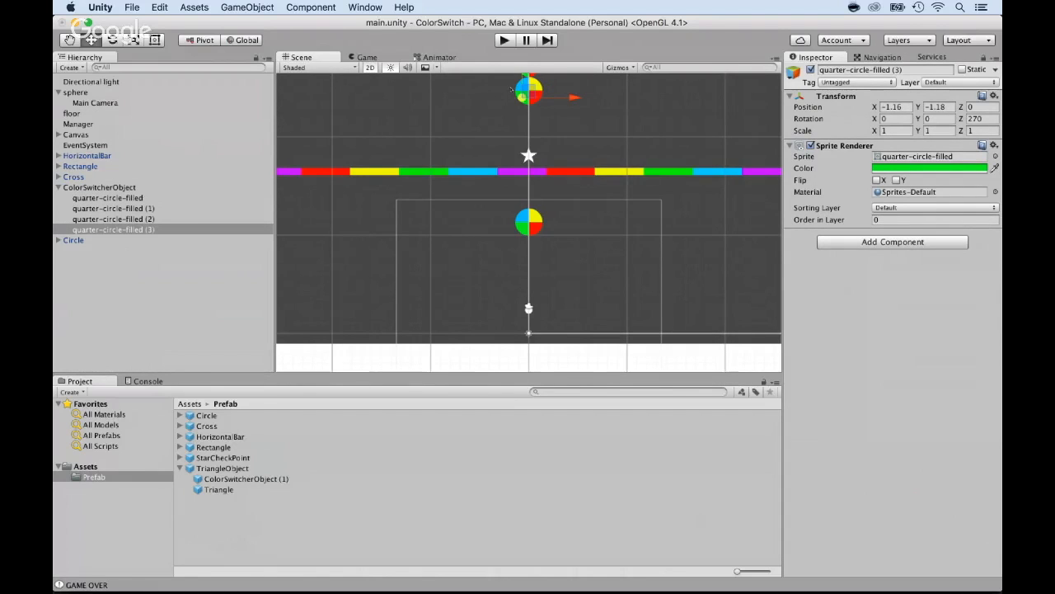
{"action": "left_click", "coordinate": [538, 88]}
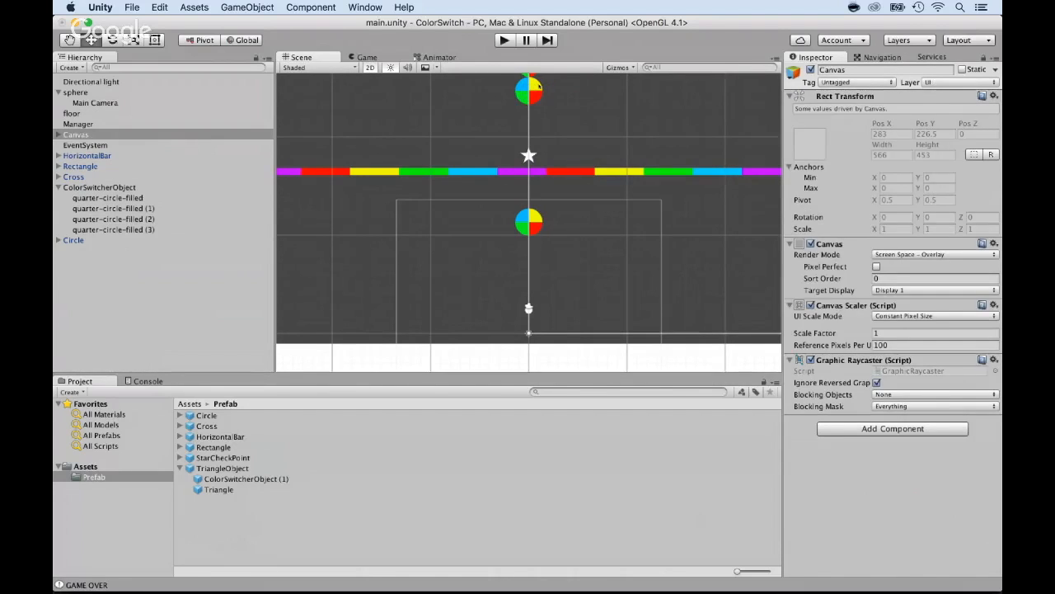
{"action": "scroll", "coordinate": [537, 116], "scroll_direction": "up", "scroll_amount": 3}
{"action": "scroll", "coordinate": [536, 121], "scroll_direction": "down", "scroll_amount": 10}
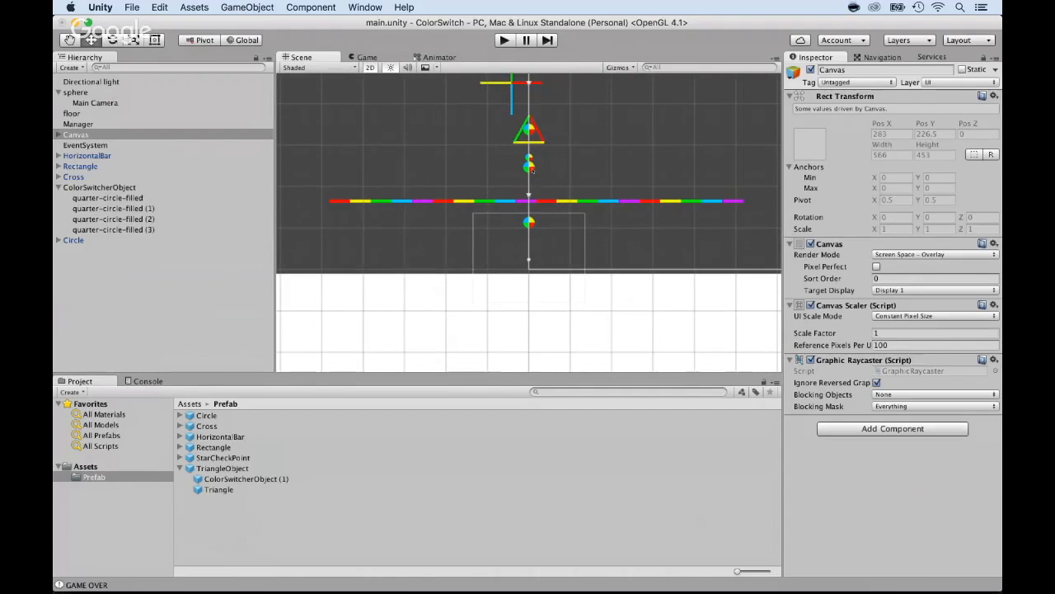
{"action": "left_click", "coordinate": [107, 198]}
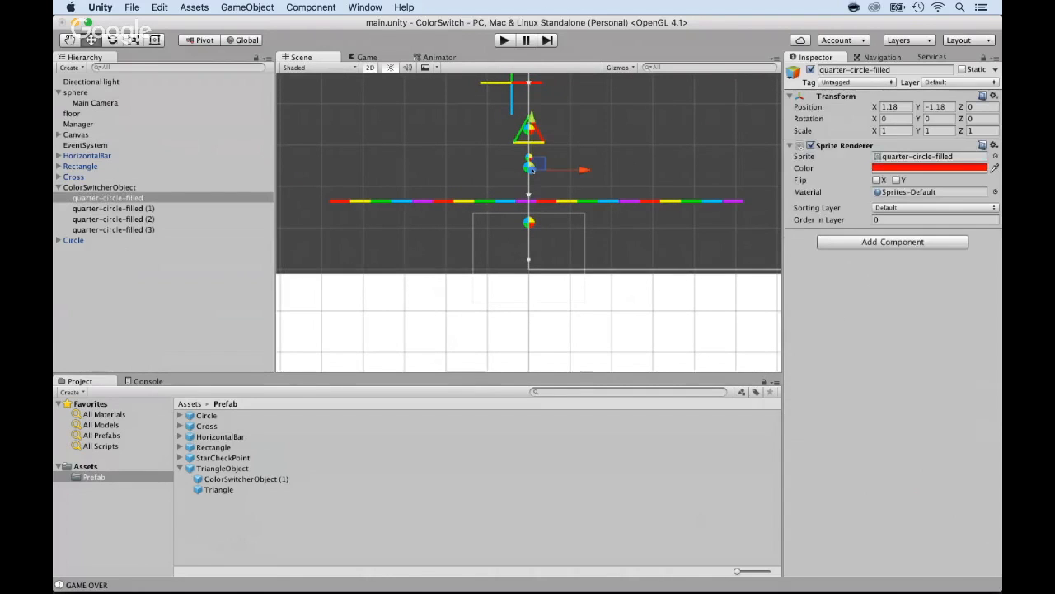
- Delete the standalone ColorSwitcherObject from the scene, and undo the deletion
{"action": "left_click", "coordinate": [58, 188]}
{"action": "left_click", "coordinate": [97, 188]}
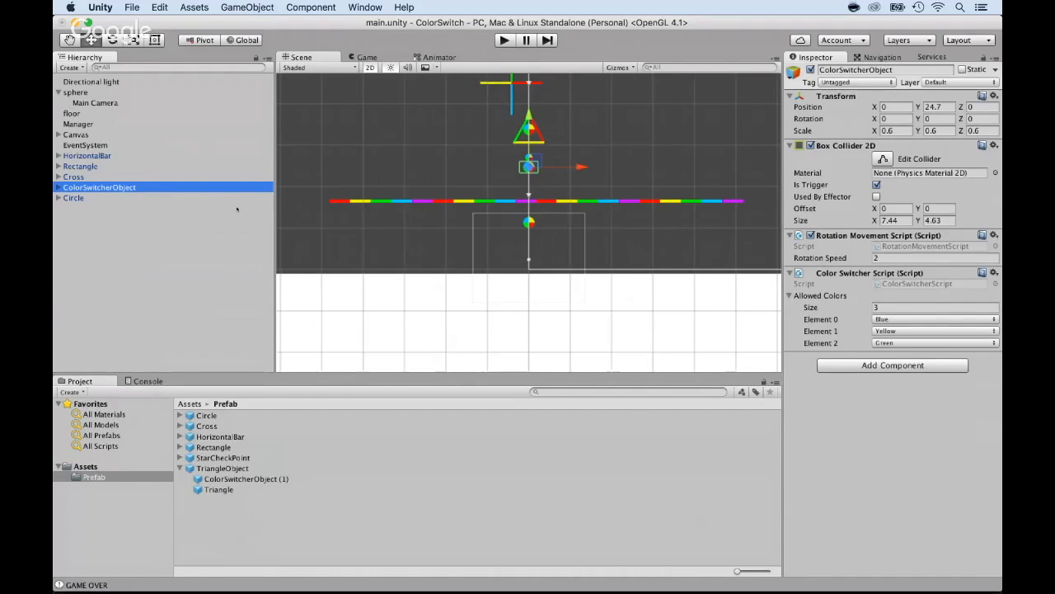
{"action": "key", "text": "Delete"}
{"action": "scroll", "coordinate": [508, 179], "scroll_direction": "down", "scroll_amount": 2}
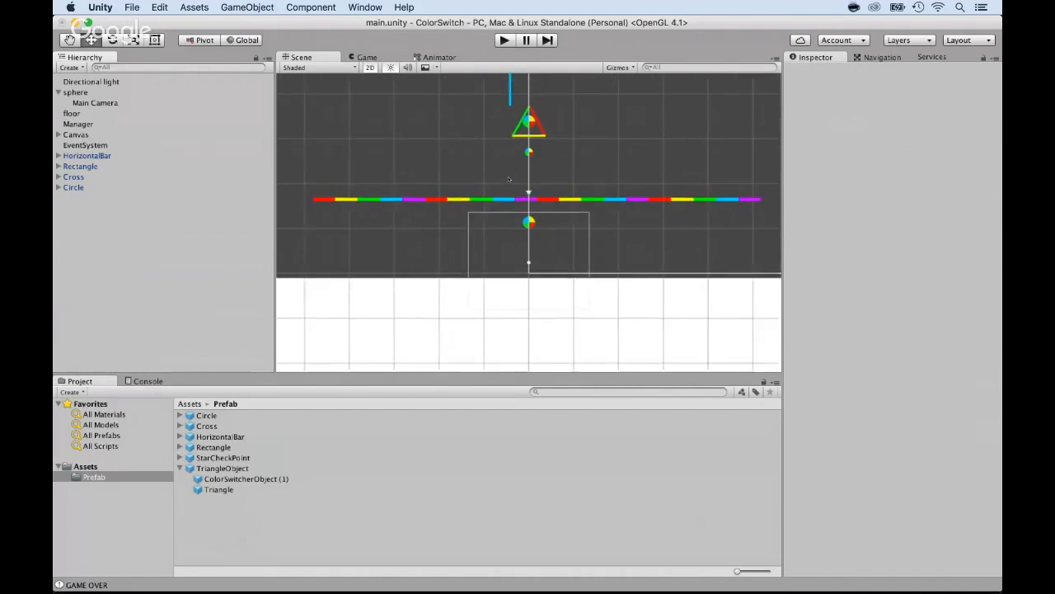
{"action": "scroll", "coordinate": [508, 179], "scroll_direction": "down", "scroll_amount": 1}
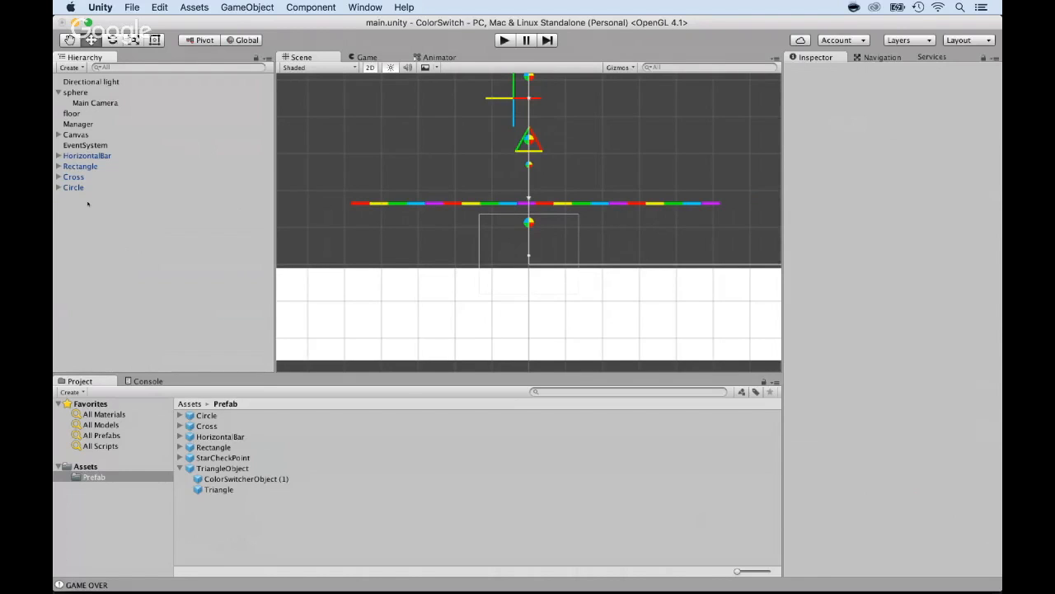
{"action": "key", "text": "super+z"}
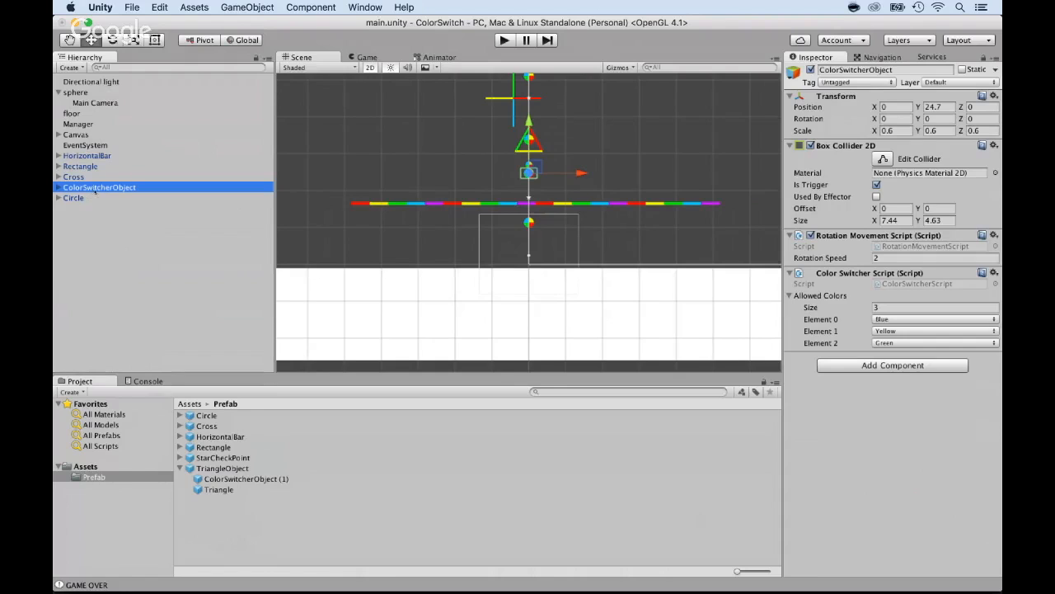
- Check the children of the standalone ColorSwitcherObject and delete it from the scene
{"action": "left_click", "coordinate": [59, 187]}
{"action": "left_click", "coordinate": [58, 187]}
{"action": "left_click", "coordinate": [74, 188]}
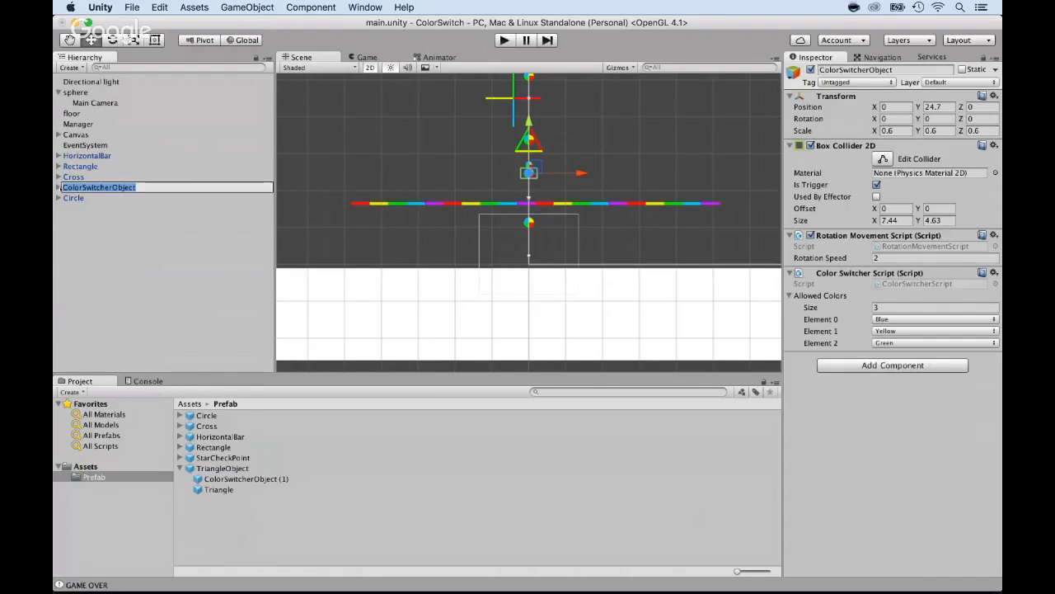
{"action": "left_click", "coordinate": [58, 187]}
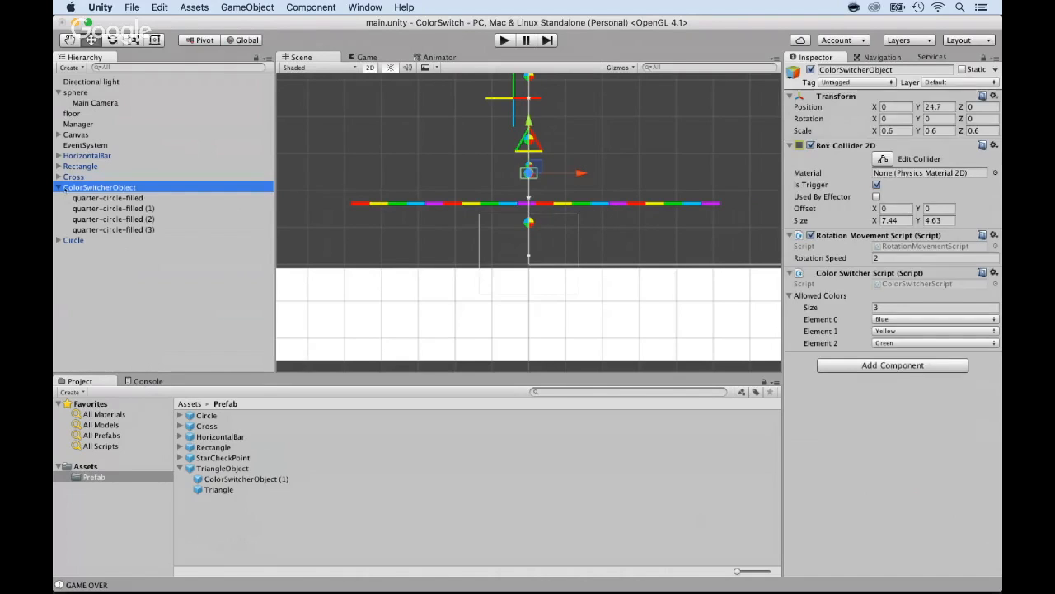
{"action": "key", "text": "super+BackSpace"}
- Add a TriangleObject prefab instance to the scene and move the nested TriangleObject out of Rectangle to the hierarchy's top level
{"action": "left_click_drag", "start_coordinate": [221, 468], "coordinate": [121, 308]}
{"action": "scroll", "coordinate": [524, 146], "scroll_direction": "up", "scroll_amount": 3}
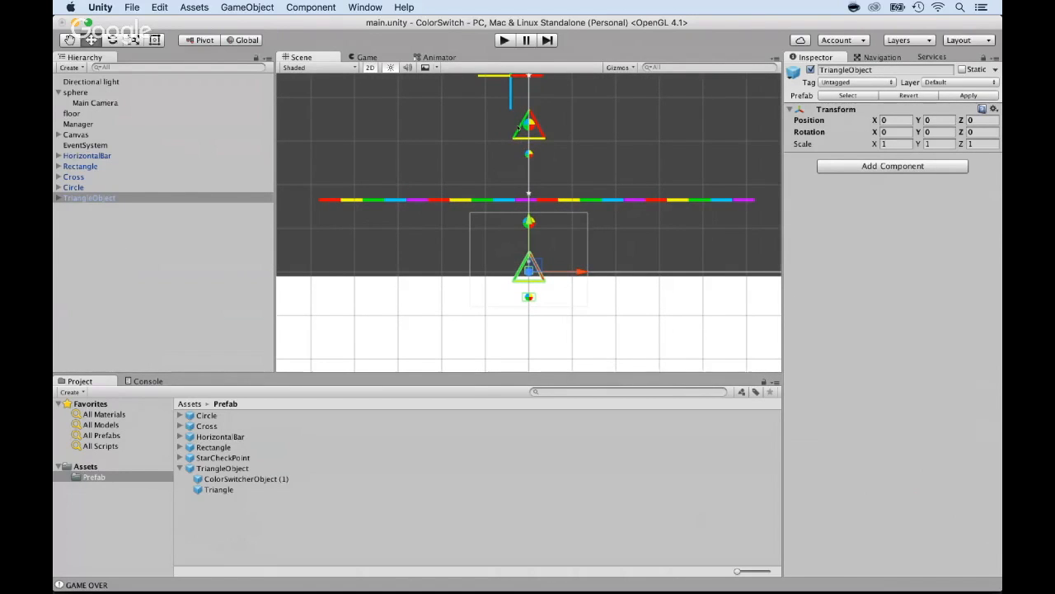
{"action": "left_click", "coordinate": [523, 128]}
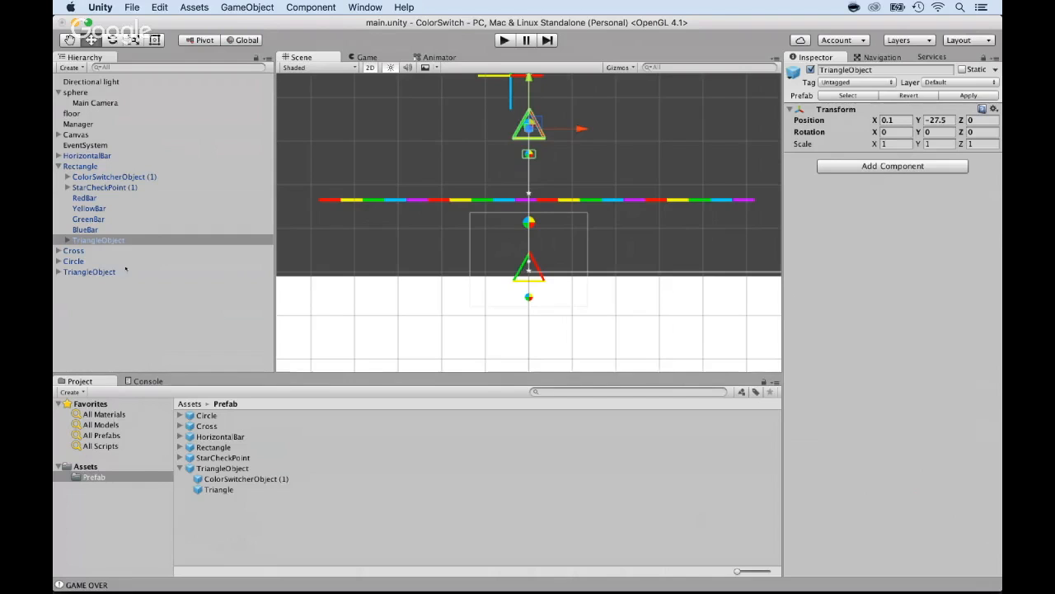
{"action": "left_click_drag", "start_coordinate": [94, 239], "coordinate": [71, 300]}
- Delete the duplicate TriangleObject at the scene origin and select the remaining one
{"action": "left_click", "coordinate": [81, 262]}
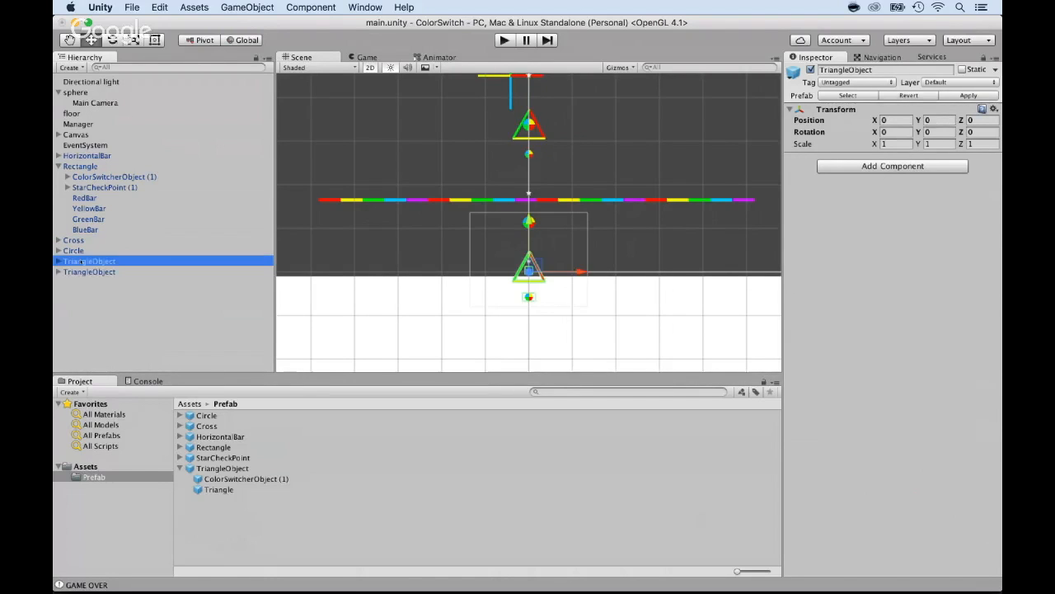
{"action": "key", "text": "super+BackSpace"}
{"action": "left_click", "coordinate": [80, 261]}
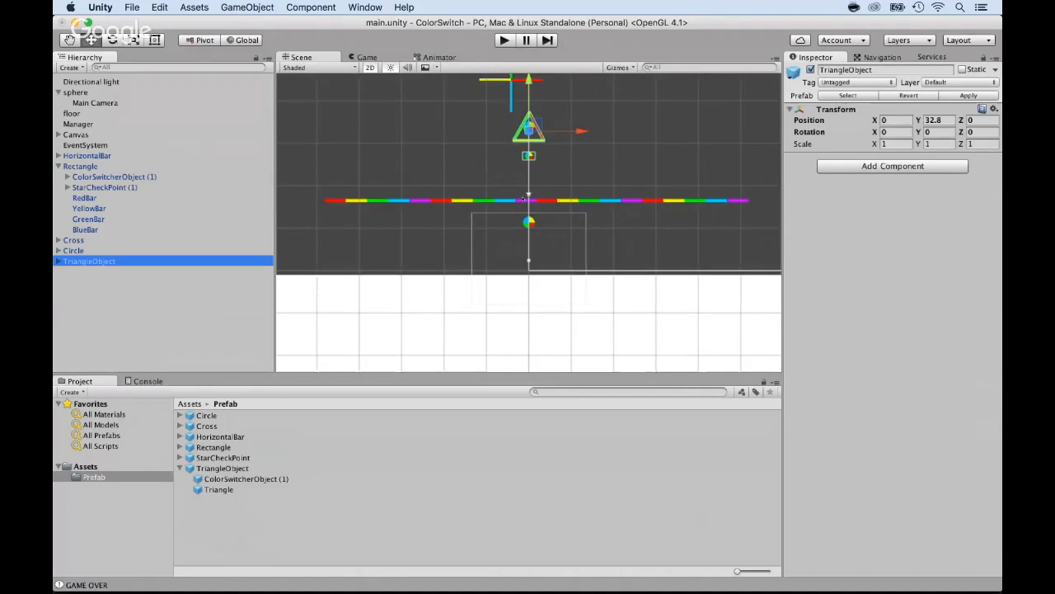
- Collapse Rectangle and place TriangleObject directly after HorizontalBar in the scene hierarchy
{"action": "scroll", "coordinate": [523, 199], "scroll_direction": "up", "scroll_amount": 1}
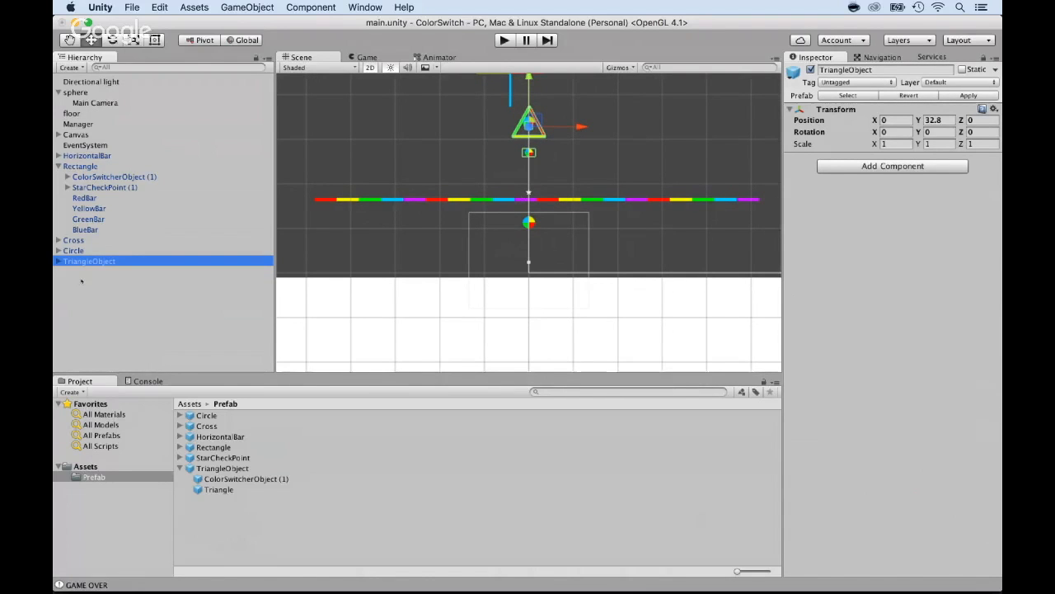
{"action": "left_click", "coordinate": [58, 166]}
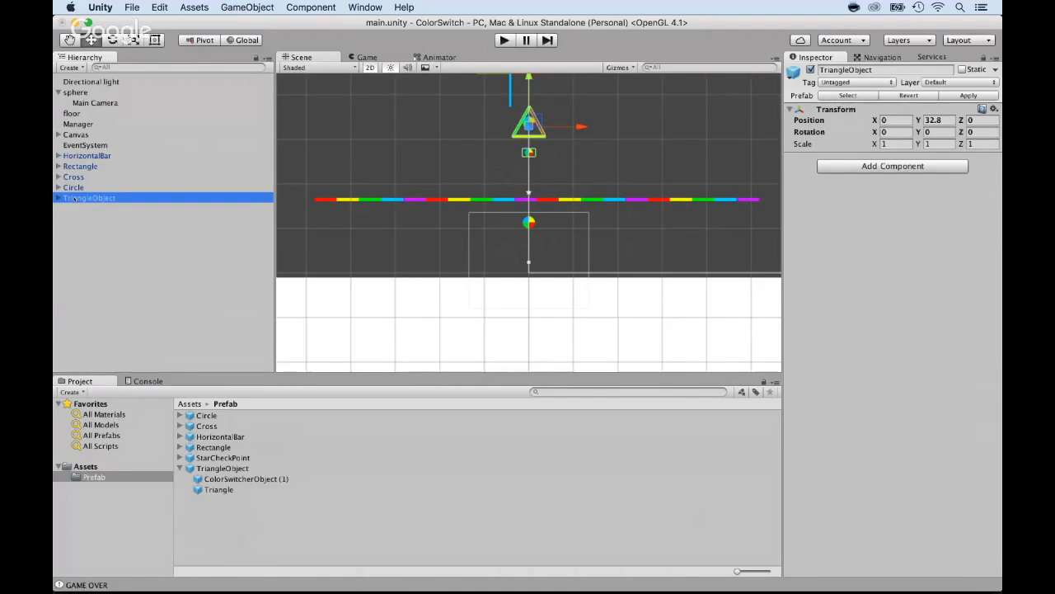
{"action": "left_click_drag", "start_coordinate": [74, 198], "coordinate": [69, 172]}
- Place Cross directly before Rectangle in the hierarchy and raise it to a Y position of about 54.5
{"action": "left_click", "coordinate": [79, 177]}
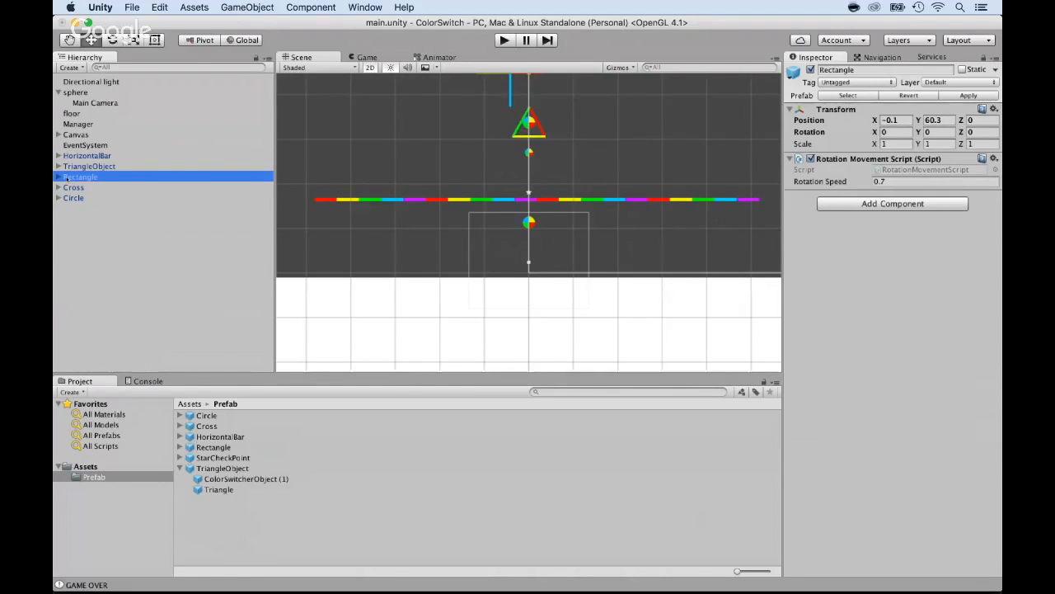
{"action": "double_click", "coordinate": [78, 178]}
{"action": "scroll", "coordinate": [408, 267], "scroll_direction": "down", "scroll_amount": 5}
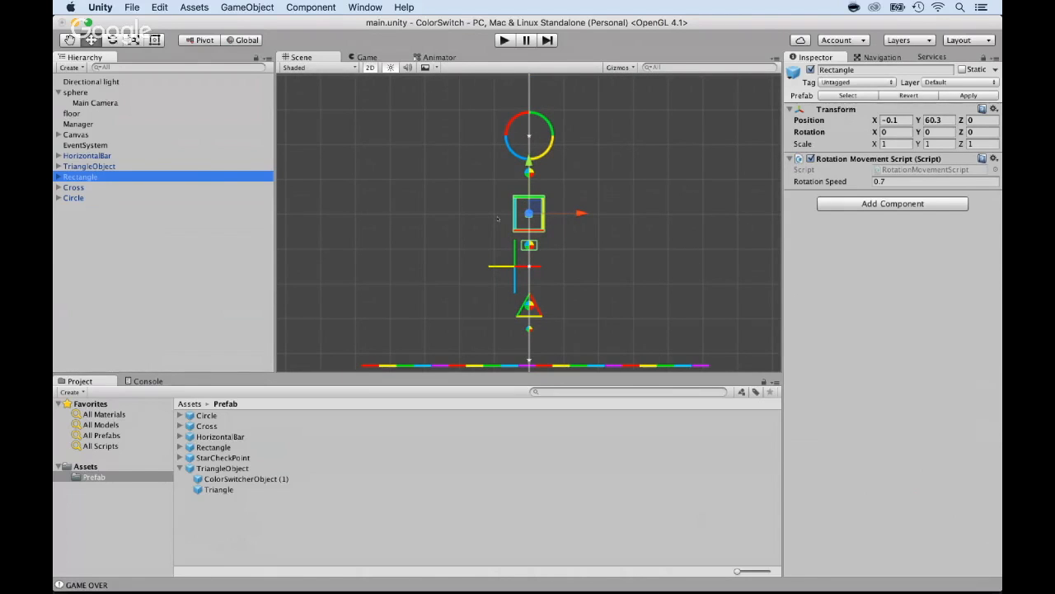
{"action": "left_click_drag", "start_coordinate": [70, 189], "coordinate": [68, 172]}
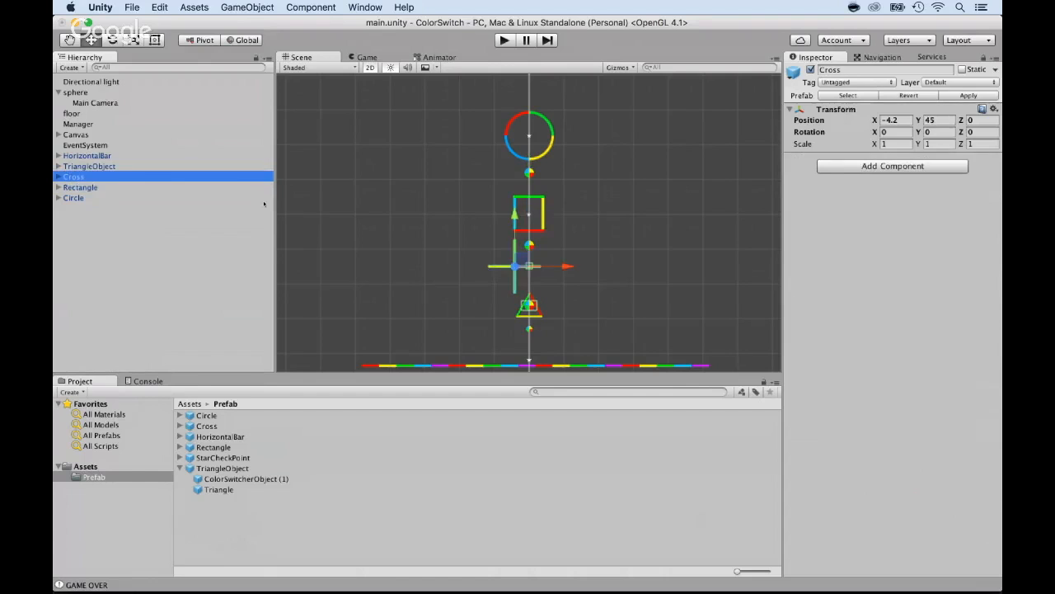
{"action": "left_click_drag", "start_coordinate": [515, 235], "coordinate": [522, 187]}
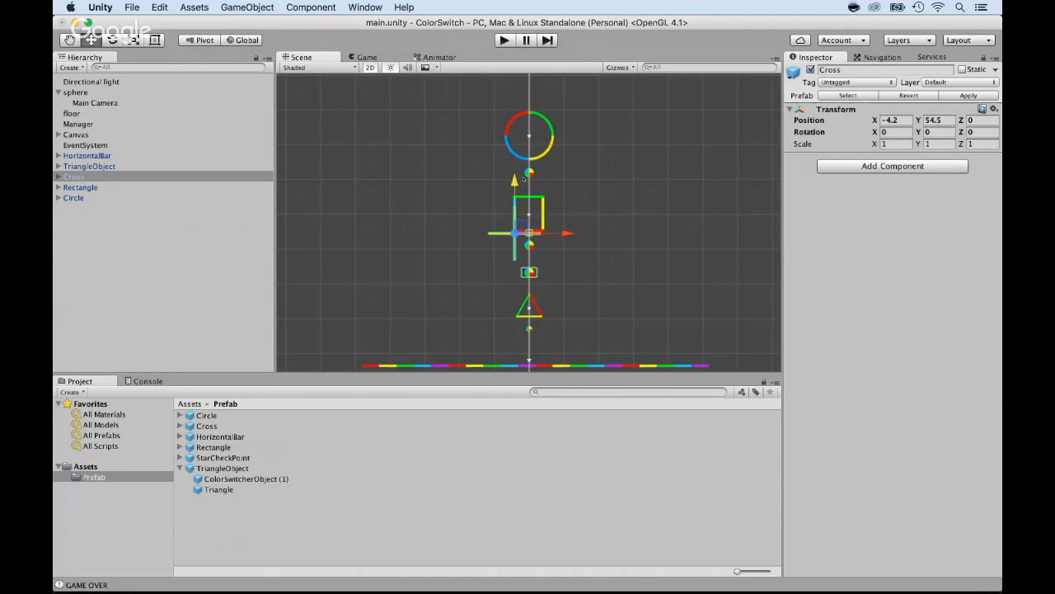
- Raise Rectangle and Circle together above Cross, bringing Rectangle to a Y position of about 82.6
{"action": "left_click", "coordinate": [90, 188]}
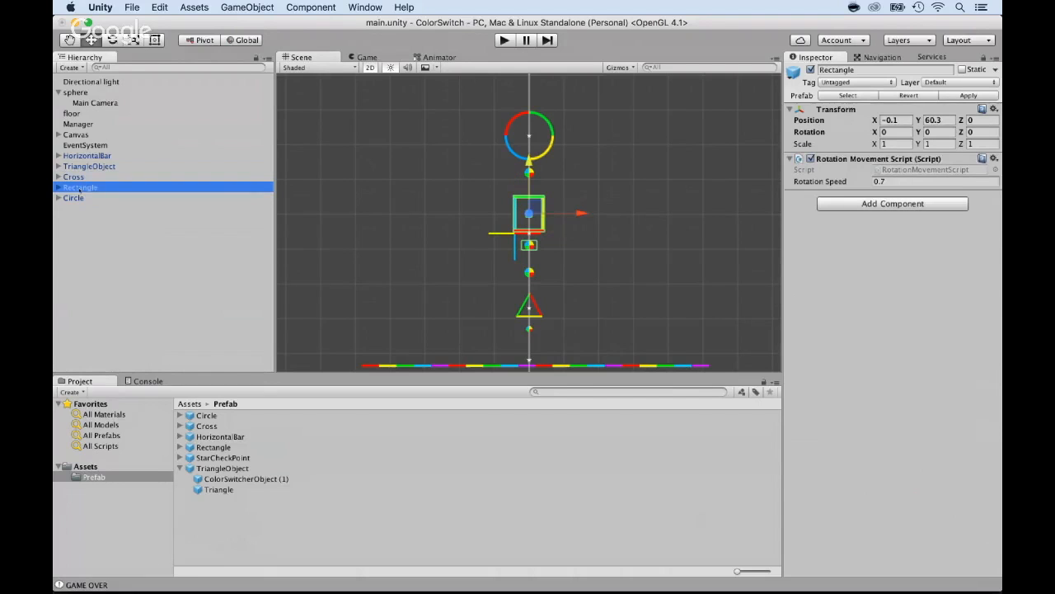
{"action": "left_click", "coordinate": [76, 197], "text": "shift"}
{"action": "left_click_drag", "start_coordinate": [528, 162], "coordinate": [541, 83]}
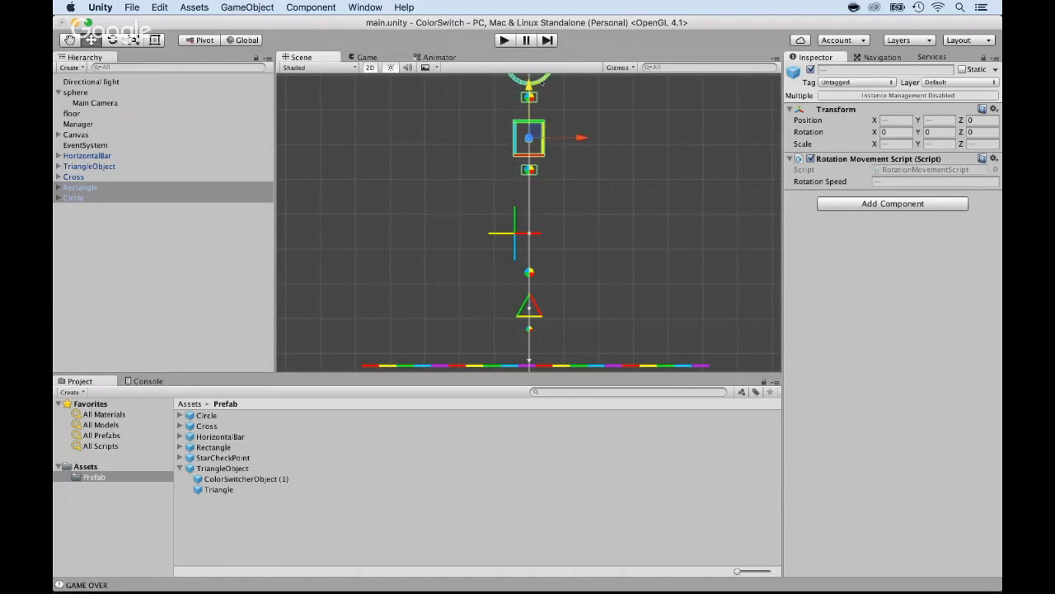
{"action": "scroll", "coordinate": [483, 173], "scroll_direction": "down", "scroll_amount": 2}
{"action": "scroll", "coordinate": [484, 173], "scroll_direction": "down", "scroll_amount": 1}
{"action": "left_click", "coordinate": [483, 173]}
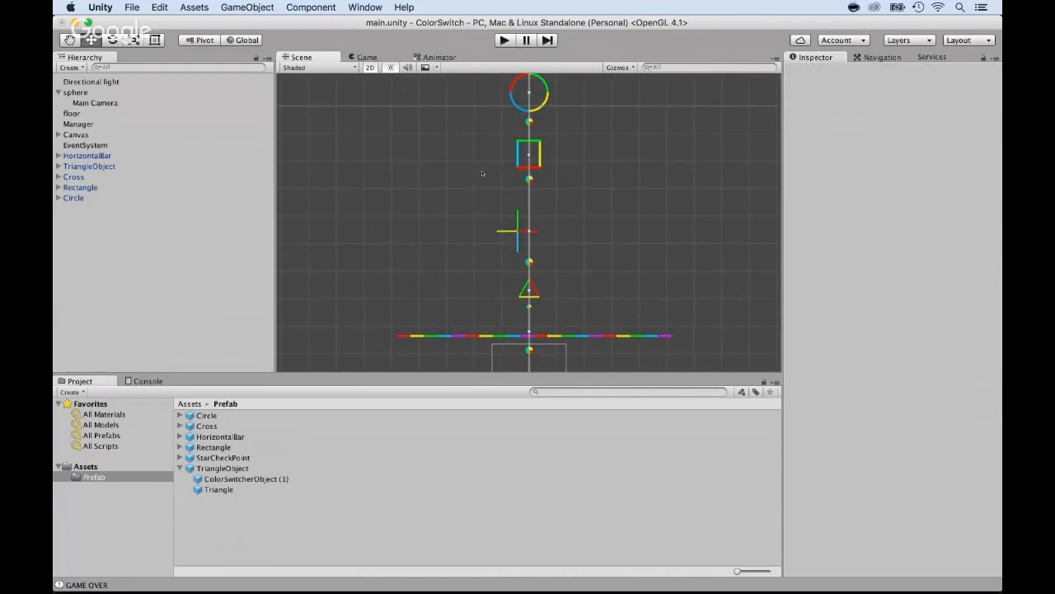
- Raise Circle on its own to a Y position of about 107.4
{"action": "left_click", "coordinate": [74, 198]}
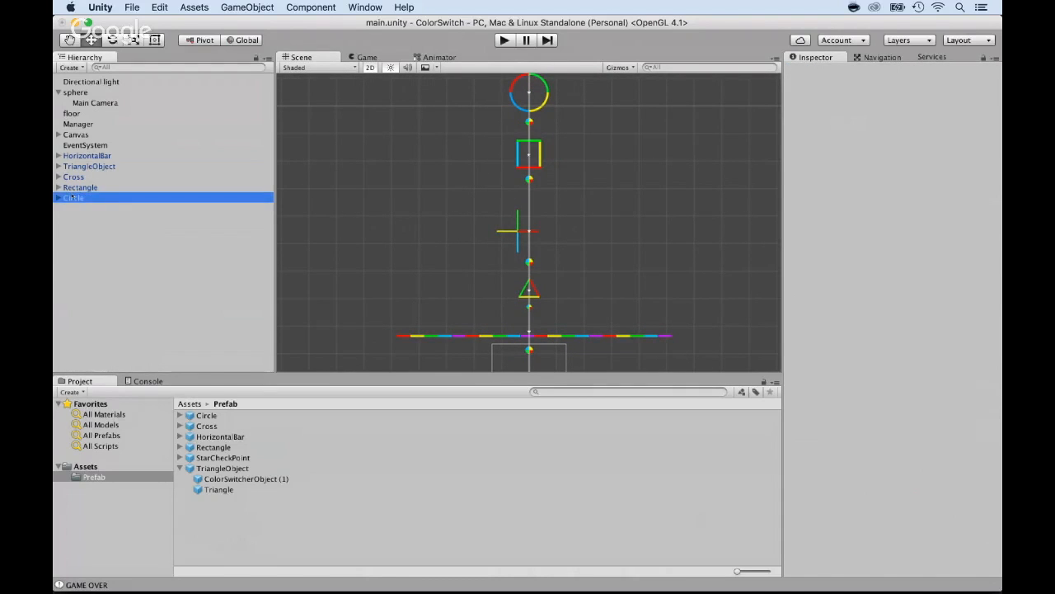
{"action": "scroll", "coordinate": [518, 108], "scroll_direction": "down", "scroll_amount": 2}
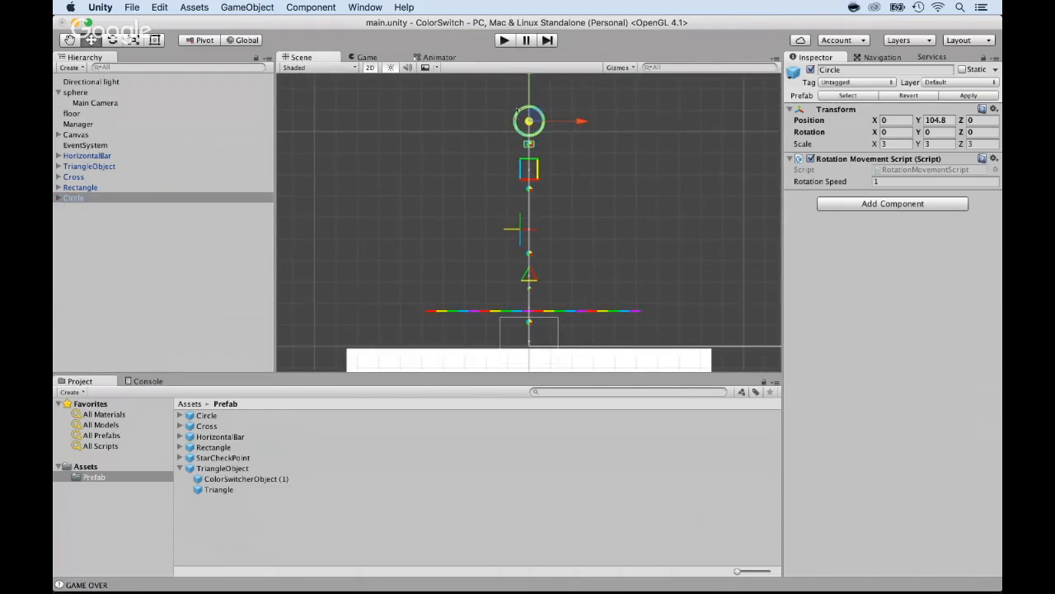
{"action": "scroll", "coordinate": [518, 109], "scroll_direction": "down", "scroll_amount": 2}
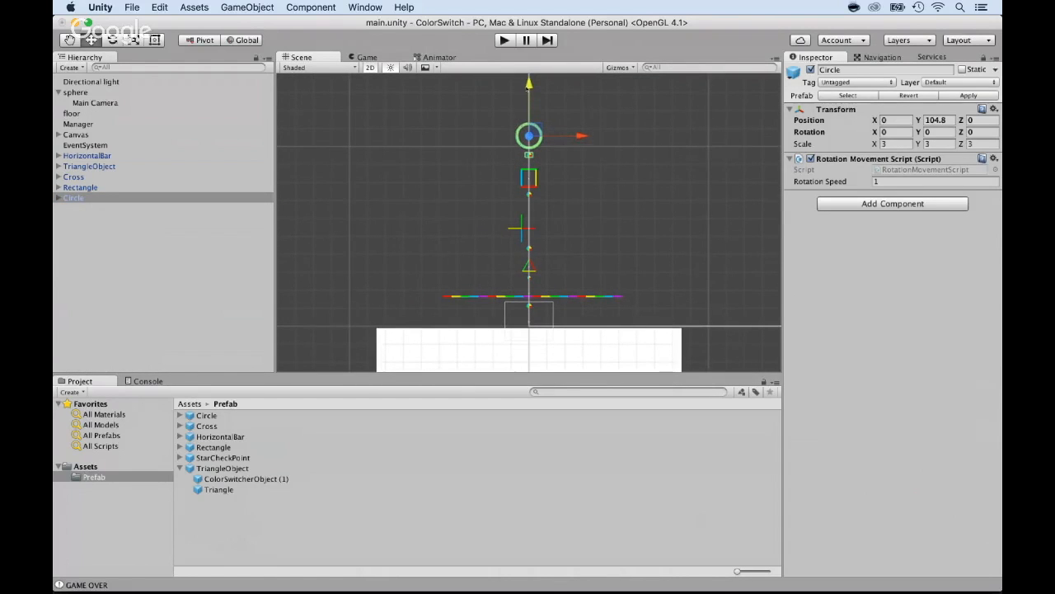
- Run the game and bounce the ball through the first color switcher and past the horizontal bar, collecting its star
{"action": "left_click", "coordinate": [506, 38]}
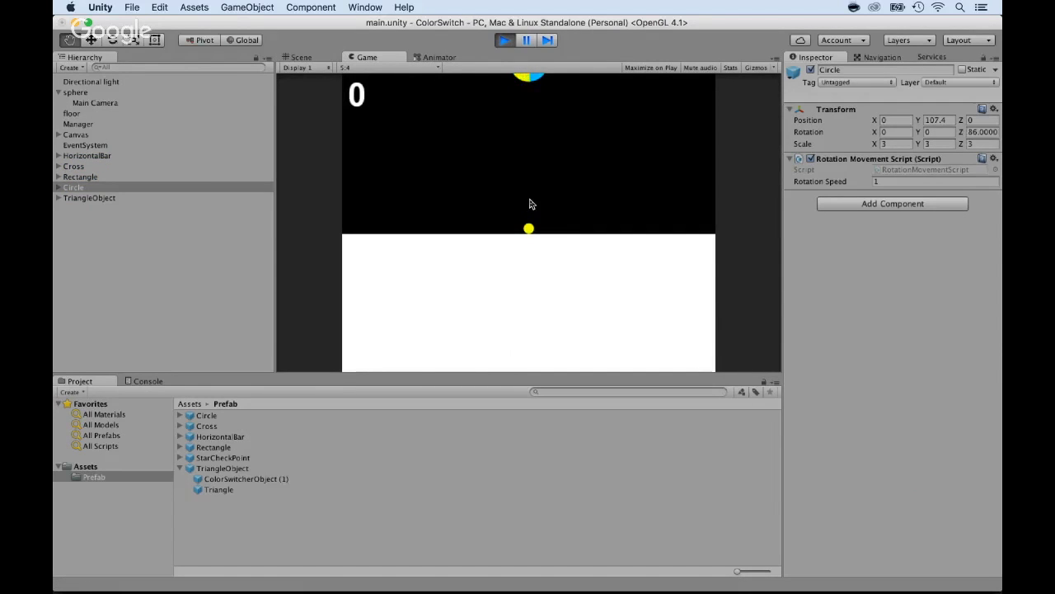
{"action": "left_click", "coordinate": [530, 199]}
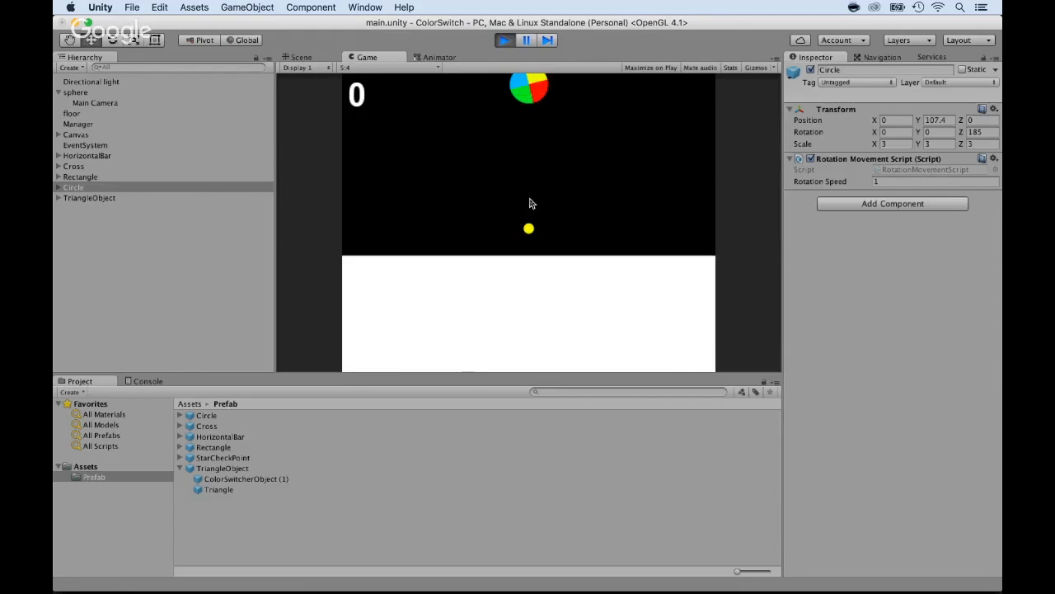
{"action": "left_click", "coordinate": [464, 200]}
{"action": "left_click", "coordinate": [463, 201]}
{"action": "left_click", "coordinate": [462, 205]}
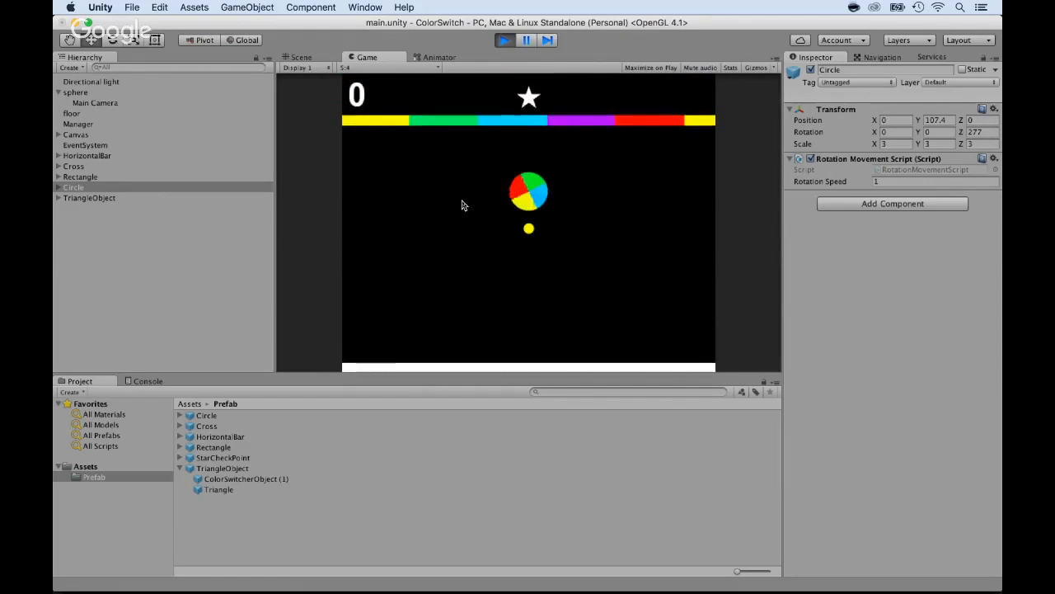
{"action": "left_click", "coordinate": [463, 205]}
{"action": "left_click", "coordinate": [462, 205]}
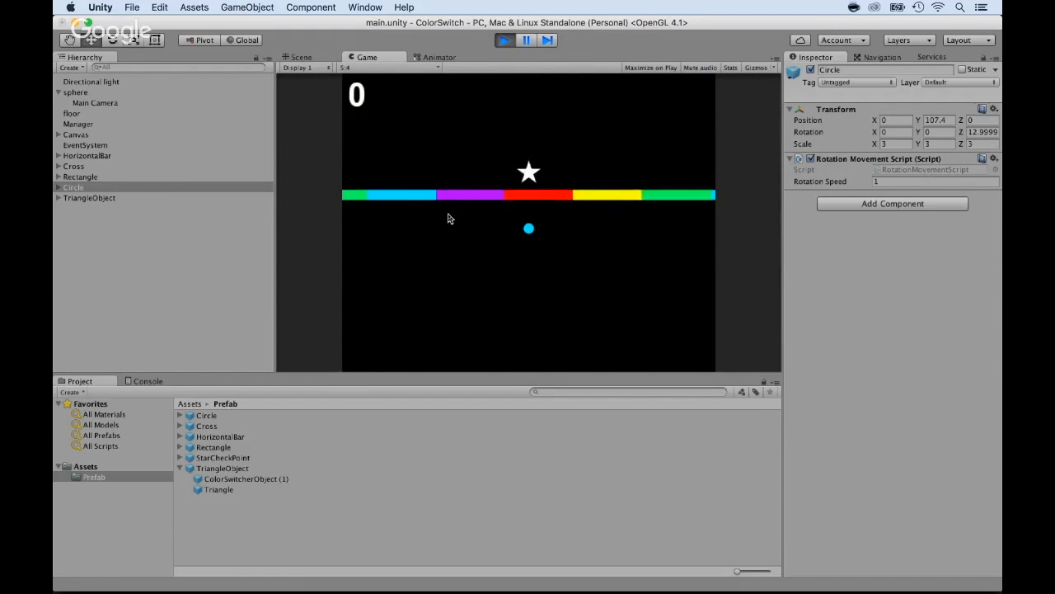
{"action": "left_click", "coordinate": [448, 217]}
{"action": "left_click", "coordinate": [448, 218]}
{"action": "left_click", "coordinate": [448, 218]}
{"action": "left_click", "coordinate": [448, 218]}
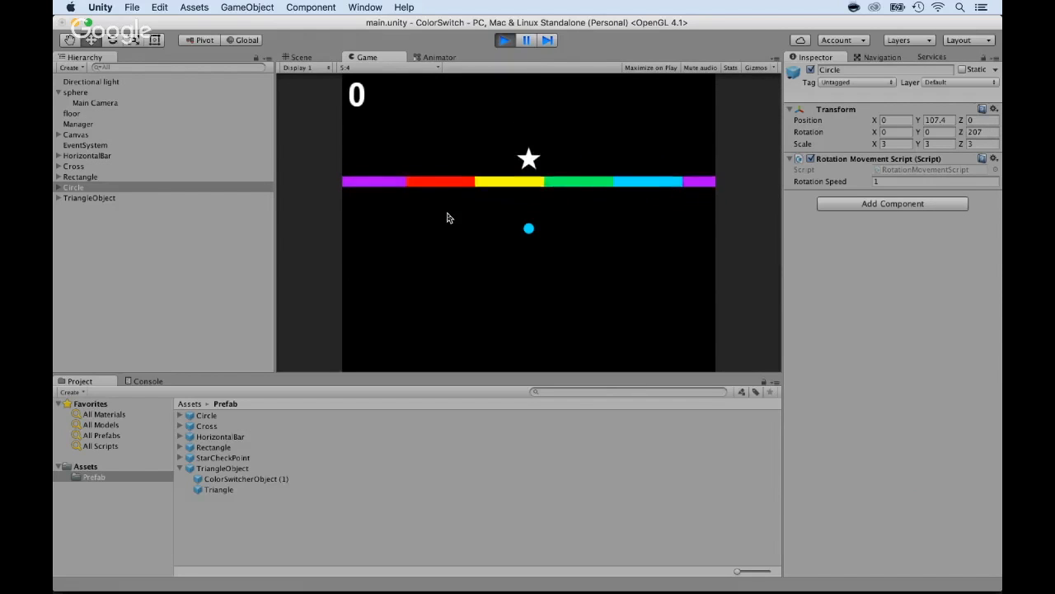
{"action": "left_click", "coordinate": [448, 217]}
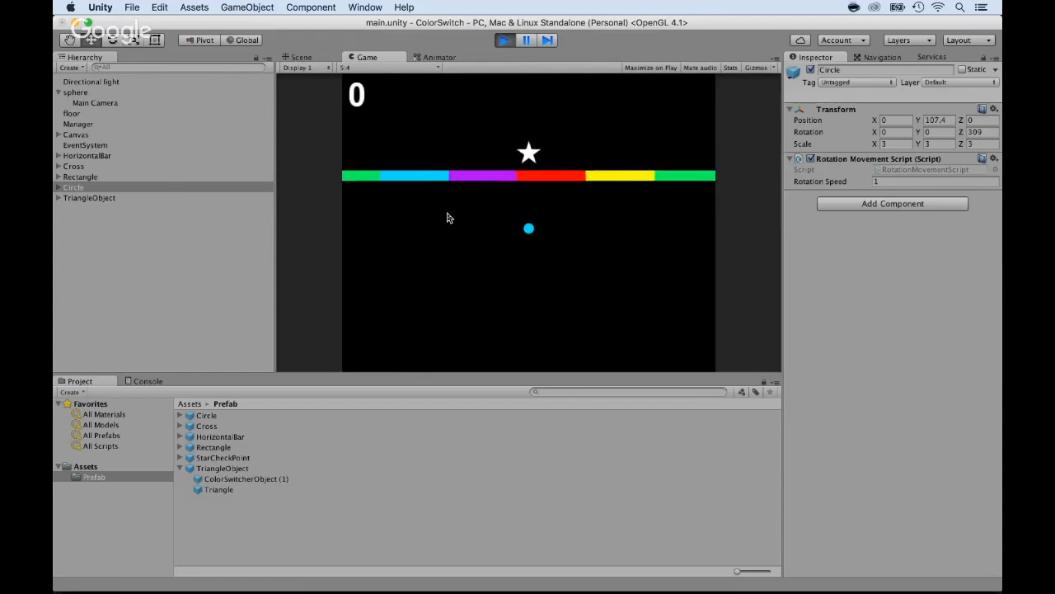
{"action": "left_click", "coordinate": [448, 218]}
{"action": "left_click", "coordinate": [447, 217]}
{"action": "left_click", "coordinate": [447, 218]}
{"action": "left_click", "coordinate": [447, 217]}
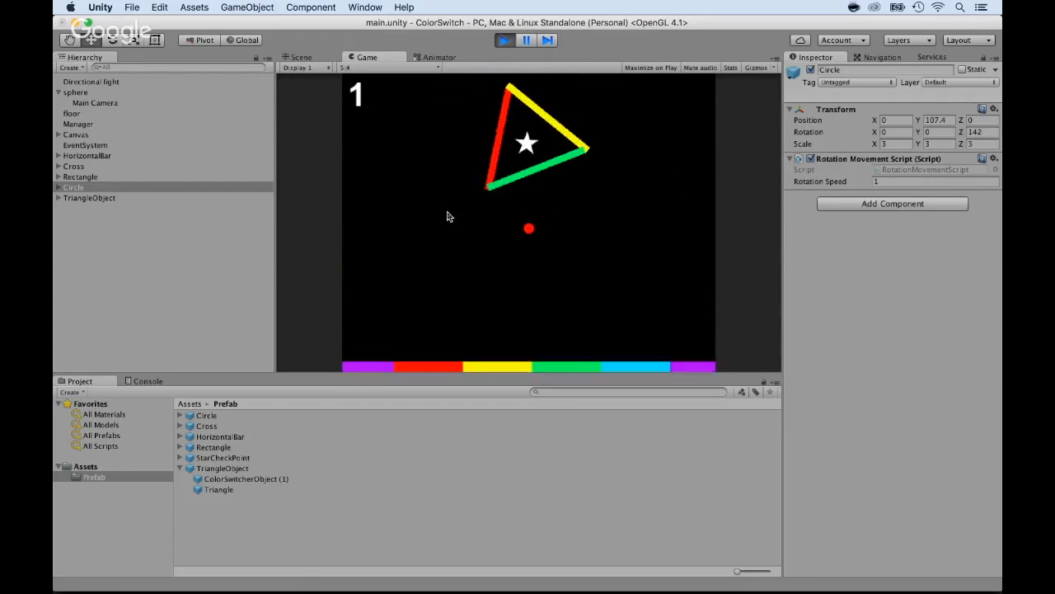
- Bounce the ball on through the triangle and the cross into the rectangle, testing the color switchers on the way
{"action": "left_click", "coordinate": [448, 217]}
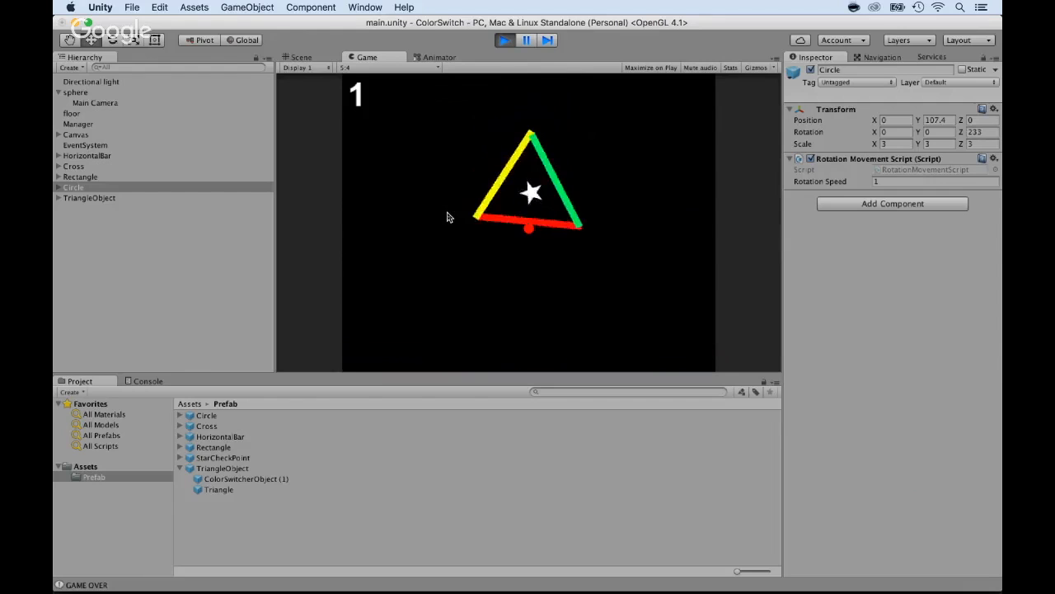
{"action": "left_click", "coordinate": [447, 218]}
{"action": "left_click", "coordinate": [447, 218]}
{"action": "left_click", "coordinate": [448, 218]}
{"action": "left_click", "coordinate": [447, 218]}
{"action": "left_click", "coordinate": [447, 217]}
{"action": "left_click", "coordinate": [447, 217]}
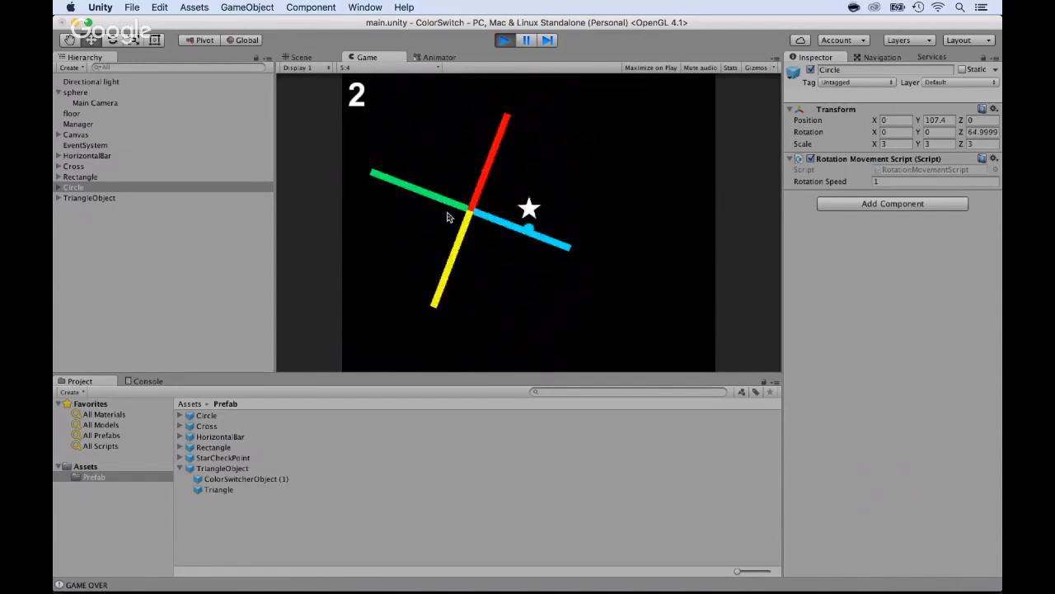
{"action": "left_click", "coordinate": [448, 218]}
{"action": "left_click", "coordinate": [448, 217]}
{"action": "left_click", "coordinate": [448, 217]}
{"action": "left_click", "coordinate": [448, 218]}
{"action": "left_click", "coordinate": [447, 217]}
{"action": "left_click", "coordinate": [448, 217]}
{"action": "left_click", "coordinate": [447, 218]}
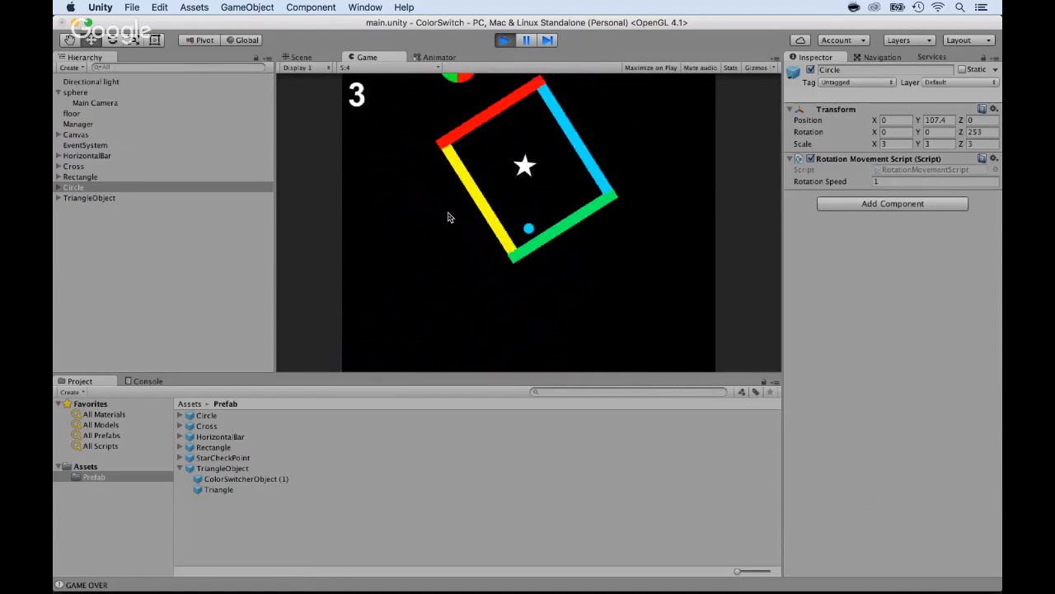
- Keep bouncing the ball around the rotating rectangle to check its color switcher's movement and stop the game
{"action": "left_click", "coordinate": [448, 217]}
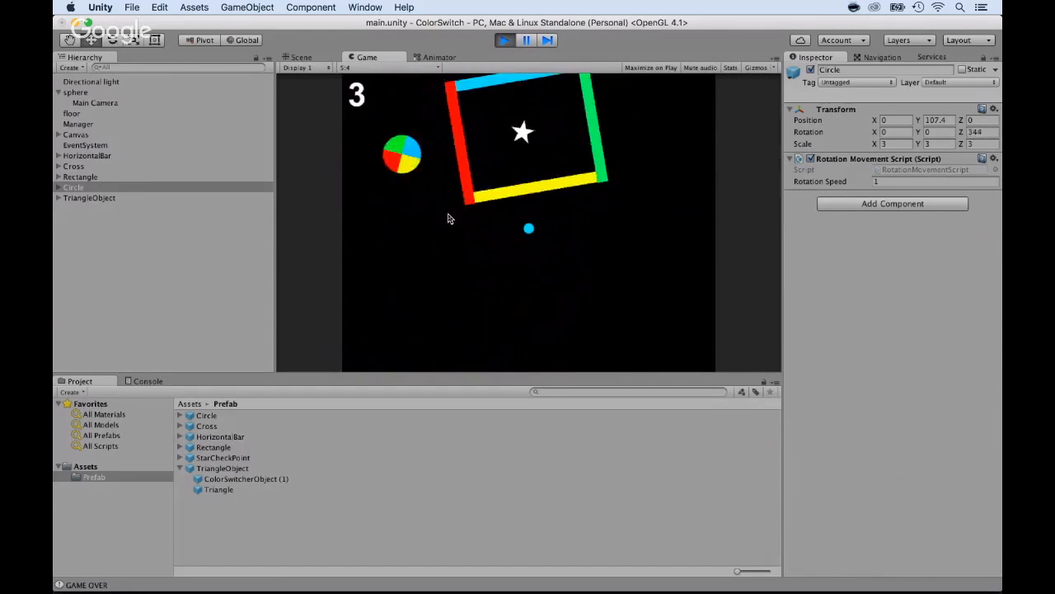
{"action": "left_click", "coordinate": [430, 234]}
{"action": "left_click", "coordinate": [430, 233]}
{"action": "left_click", "coordinate": [430, 234]}
{"action": "left_click", "coordinate": [430, 234]}
{"action": "left_click", "coordinate": [431, 228]}
{"action": "left_click", "coordinate": [431, 229]}
{"action": "left_click", "coordinate": [431, 228]}
{"action": "left_click", "coordinate": [431, 233]}
{"action": "left_click", "coordinate": [431, 233]}
{"action": "left_click", "coordinate": [431, 233]}
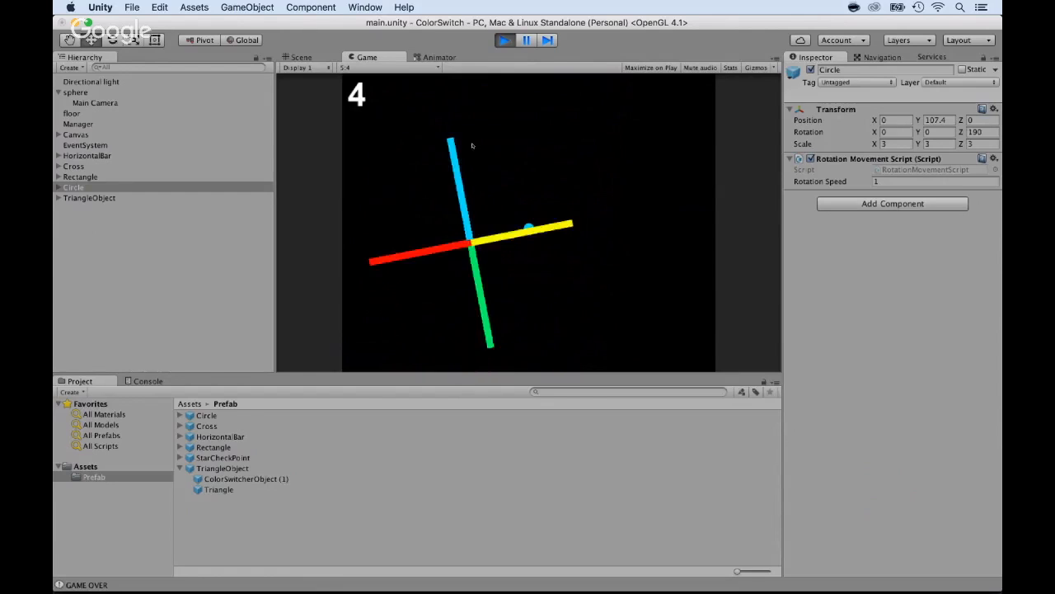
{"action": "left_click", "coordinate": [505, 41]}
- Create an empty top-level object named CircleObject at Circle's position and nest Circle inside it
{"action": "left_click", "coordinate": [67, 188]}
{"action": "left_click", "coordinate": [63, 188]}
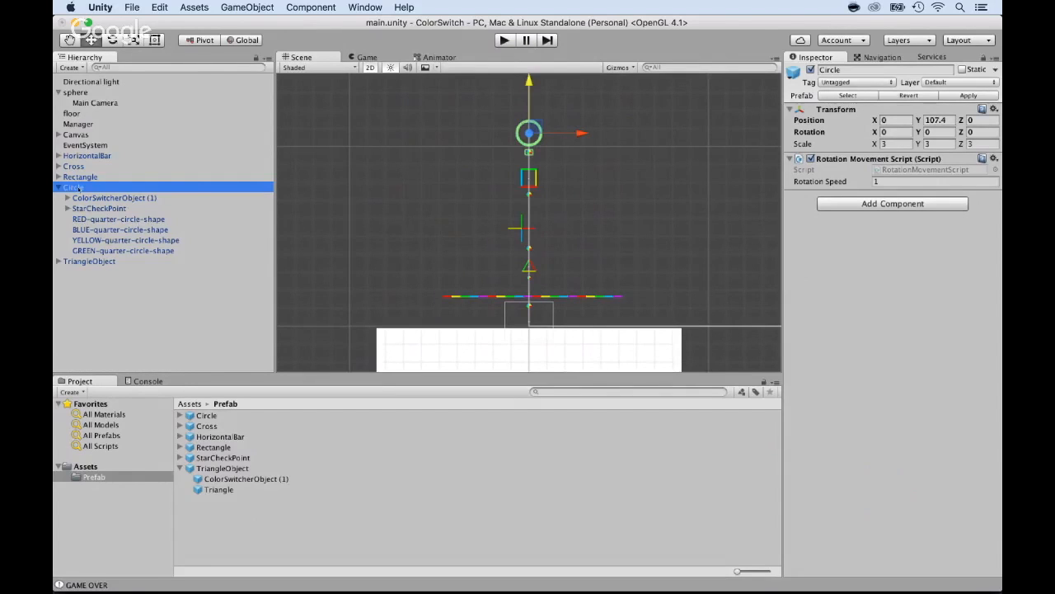
{"action": "right_click", "coordinate": [93, 299]}
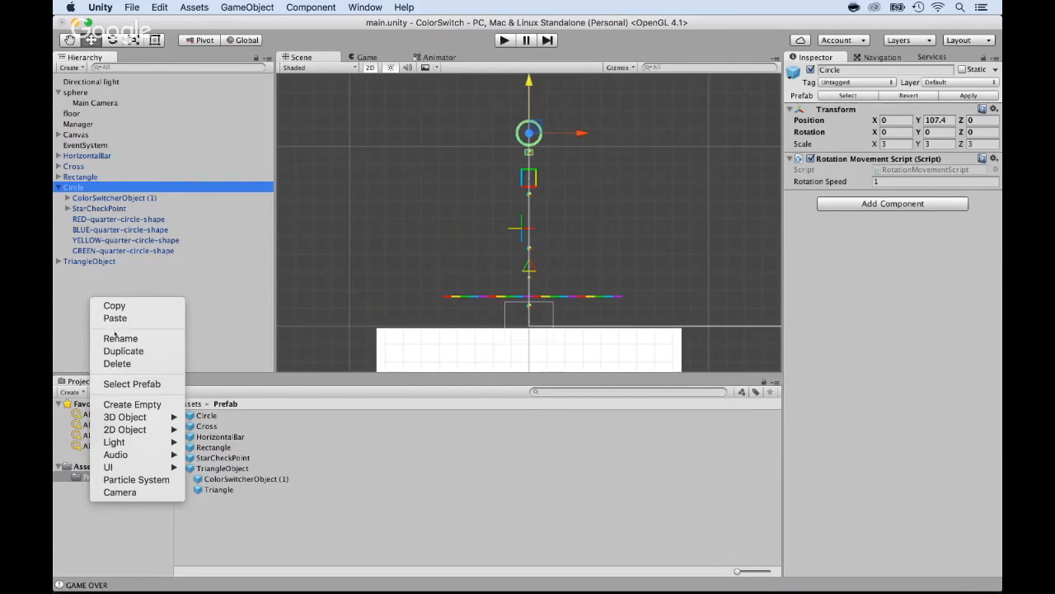
{"action": "left_click", "coordinate": [133, 403]}
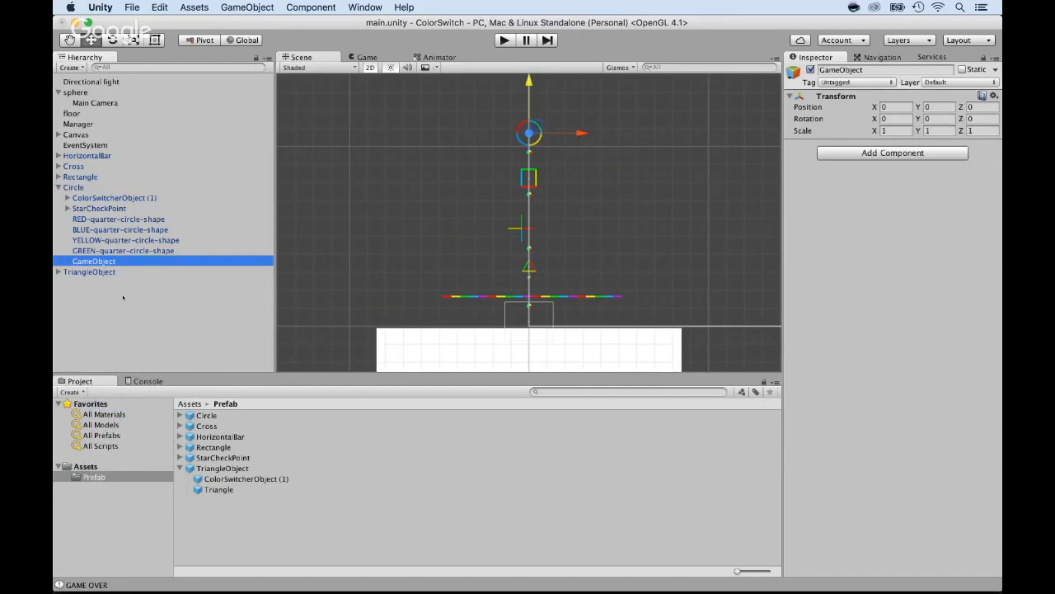
{"action": "left_click_drag", "start_coordinate": [70, 260], "coordinate": [70, 313]}
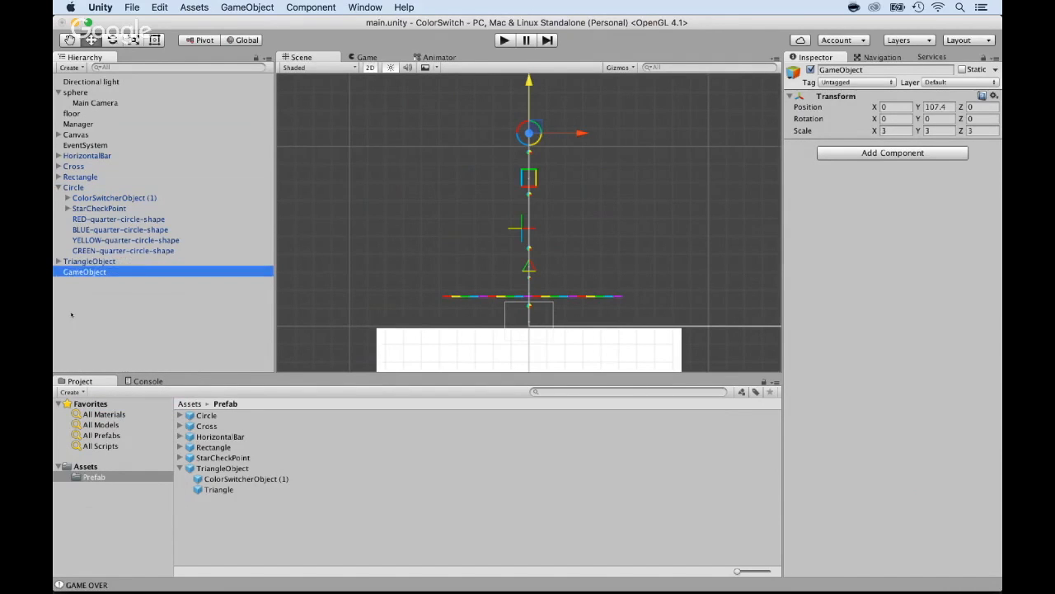
{"action": "key", "text": "Return"}
{"action": "type", "text": "CircleObject"}
{"action": "key", "text": "Return"}
{"action": "left_click_drag", "start_coordinate": [73, 188], "coordinate": [82, 272]}
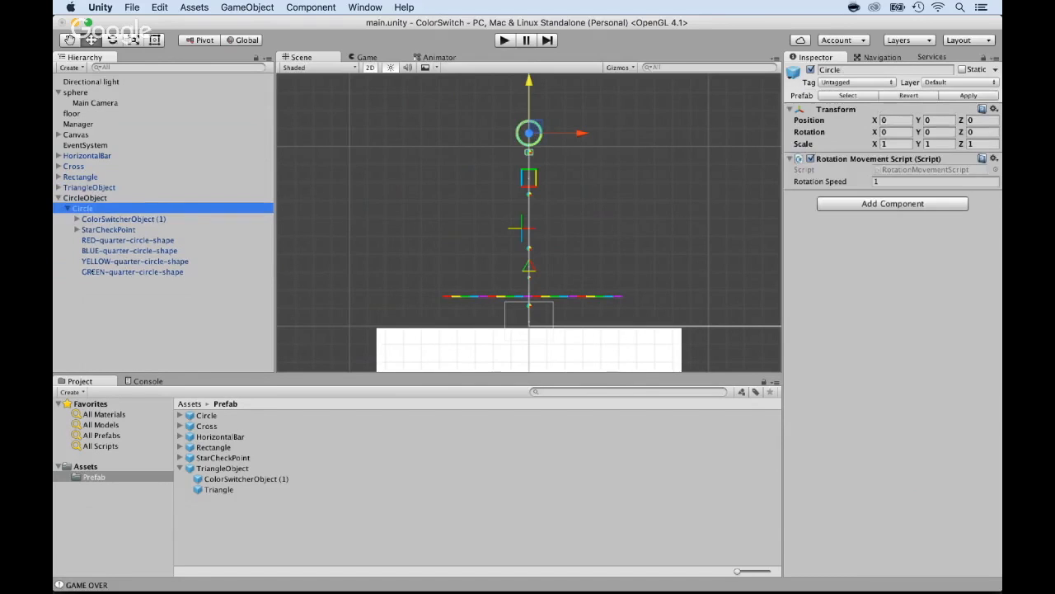
- Move ColorSwitcherObject (1) out of Circle to sit directly under CircleObject, breaking the prefab instance
{"action": "left_click_drag", "start_coordinate": [84, 220], "coordinate": [86, 200]}
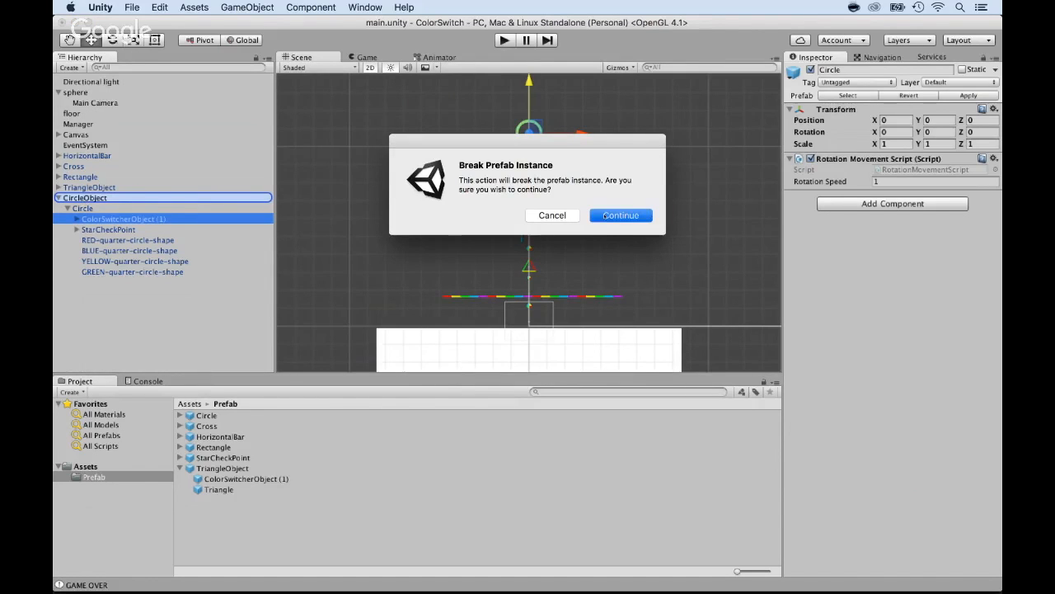
{"action": "left_click", "coordinate": [620, 215]}
{"action": "key", "text": "f"}
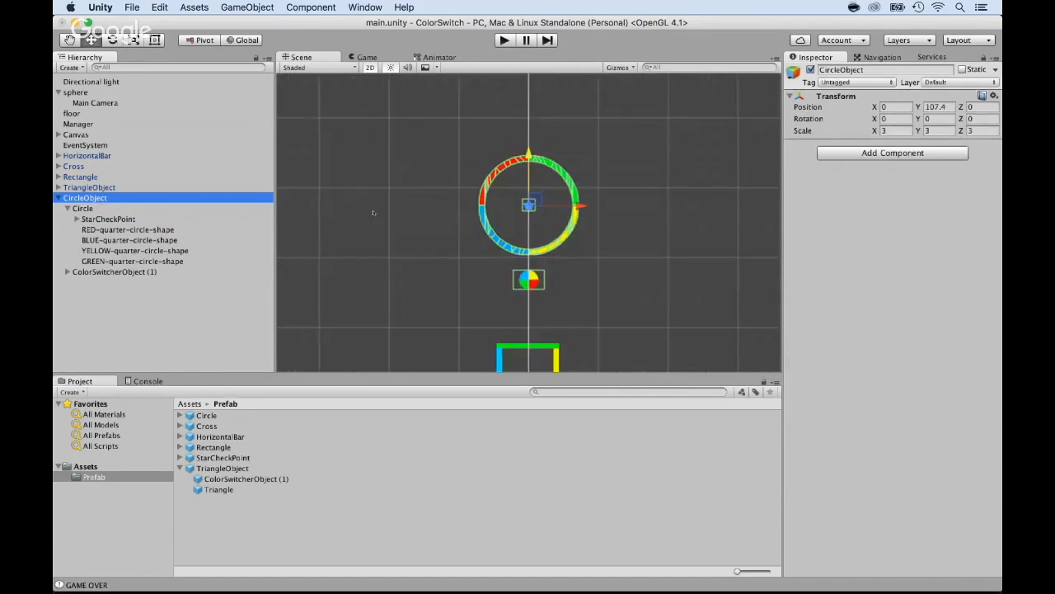
- Inspect StarCheckPoint and Circle, and move ColorSwitcherObject (1) back inside Circle
{"action": "left_click", "coordinate": [88, 220]}
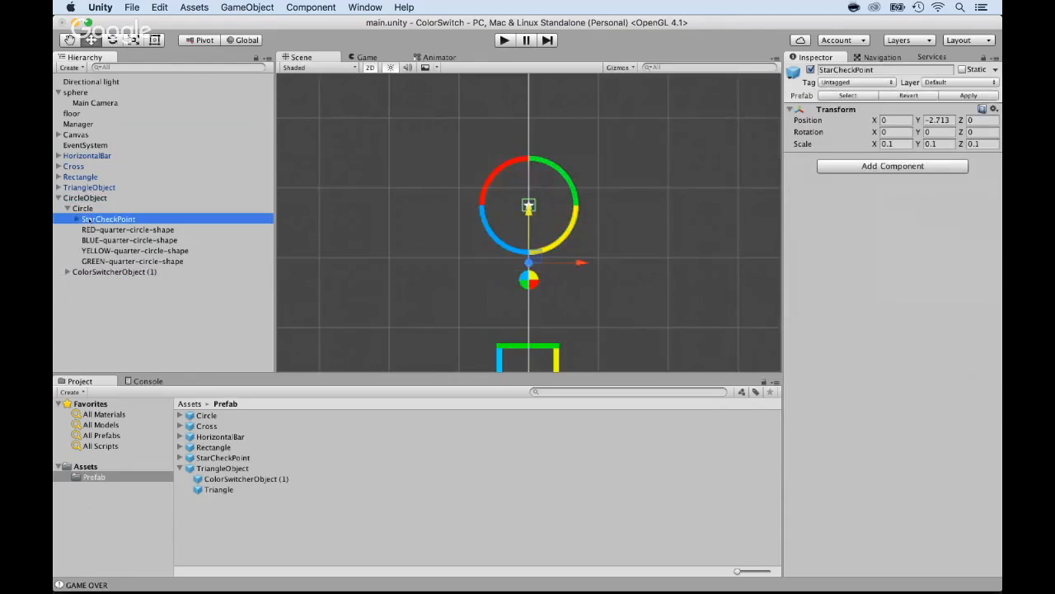
{"action": "double_click", "coordinate": [83, 208]}
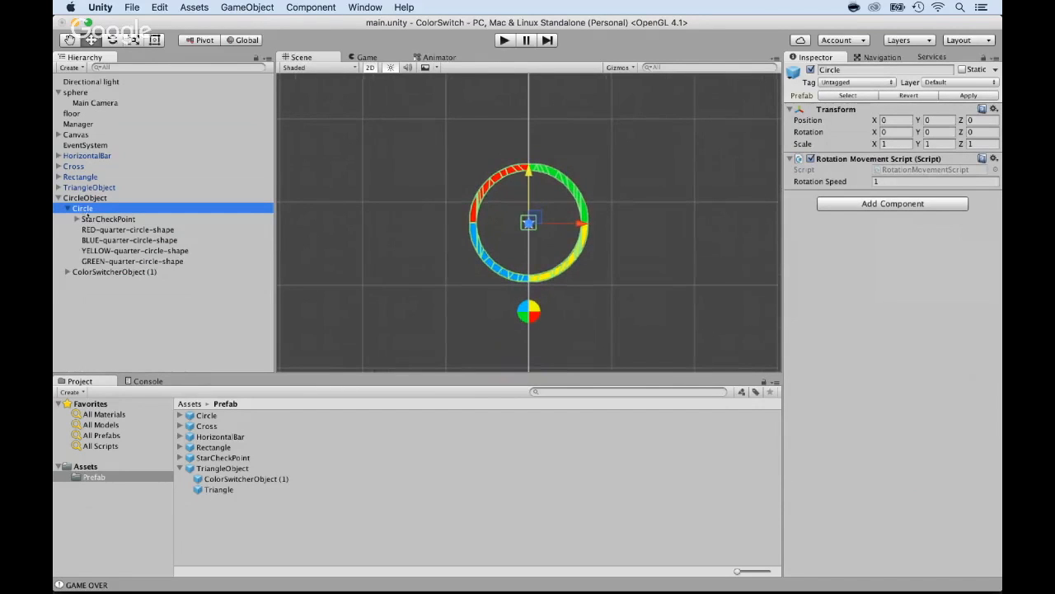
{"action": "left_click_drag", "start_coordinate": [104, 273], "coordinate": [99, 209]}
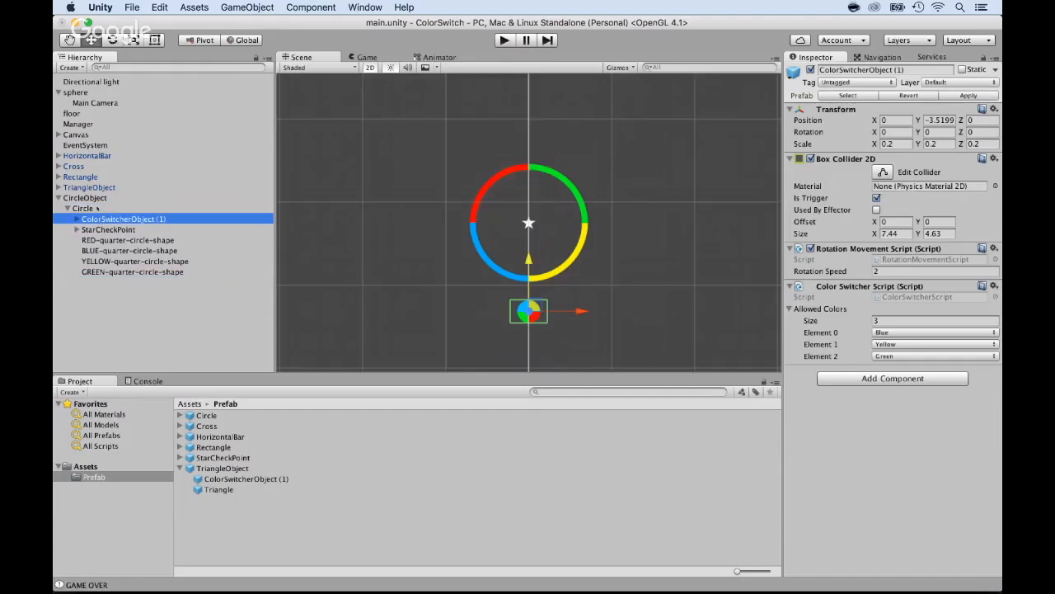
- Delete the old Circle prefab, save CircleObject as a prefab in the Prefab folder, and collapse it in the hierarchy
{"action": "left_click", "coordinate": [91, 198]}
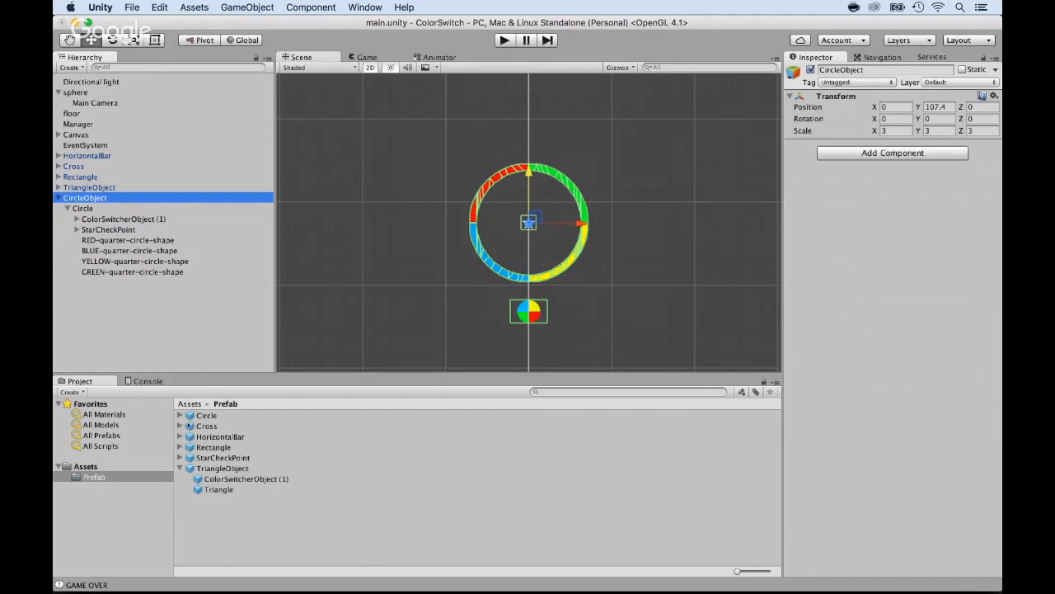
{"action": "left_click", "coordinate": [206, 415]}
{"action": "key", "text": "super+BackSpace"}
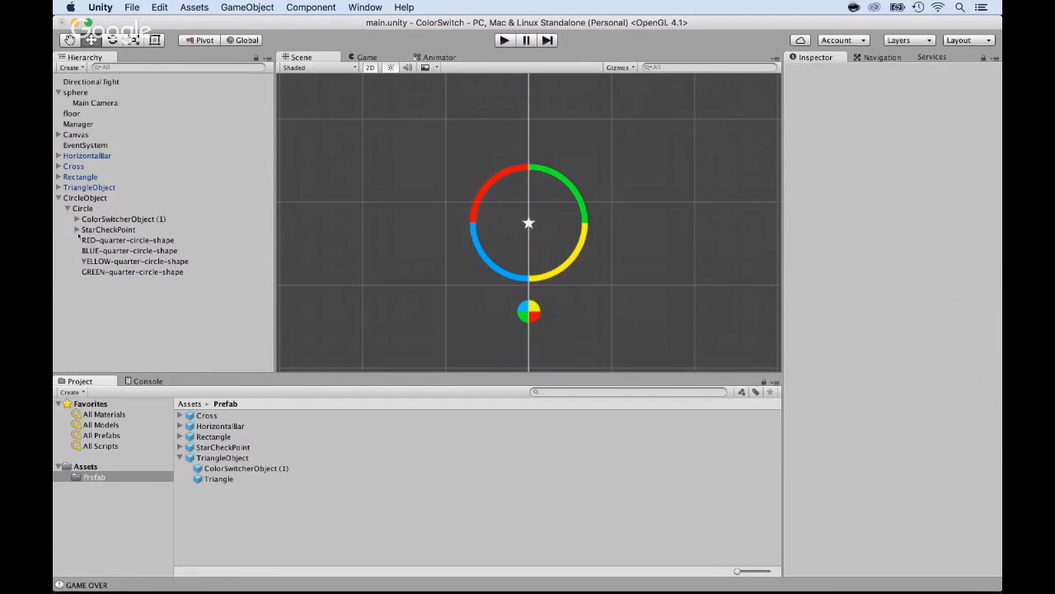
{"action": "left_click_drag", "start_coordinate": [76, 199], "coordinate": [210, 535]}
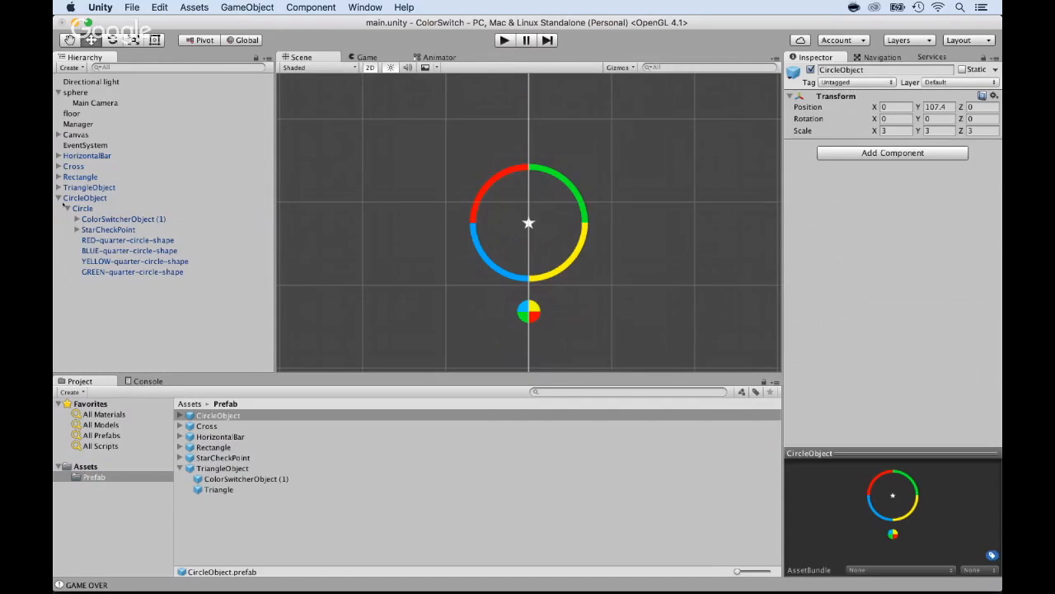
{"action": "left_click", "coordinate": [59, 198]}
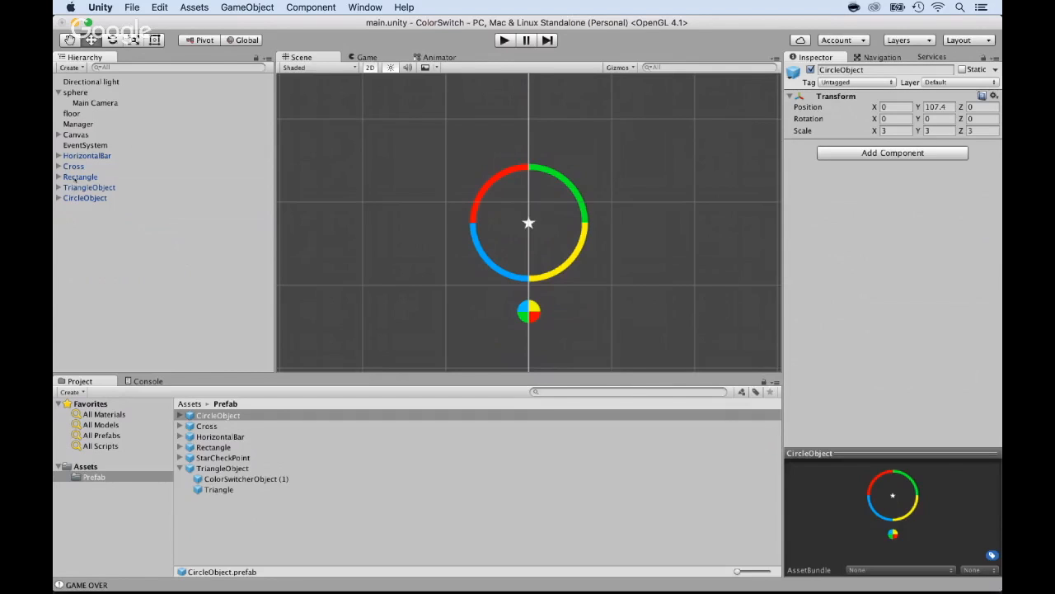
- Place Rectangle directly after TriangleObject in the scene hierarchy
{"action": "double_click", "coordinate": [79, 176]}
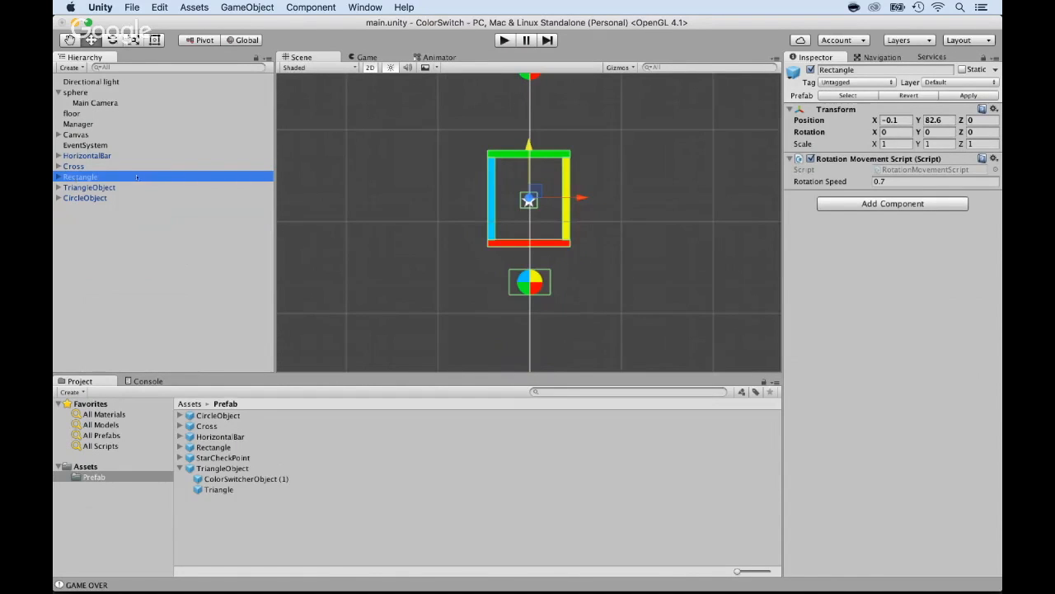
{"action": "left_click_drag", "start_coordinate": [72, 179], "coordinate": [72, 195]}
- Create an empty object from Rectangle, move it to the root of the hierarchy, and rename it RectangleObject
{"action": "left_click", "coordinate": [59, 188]}
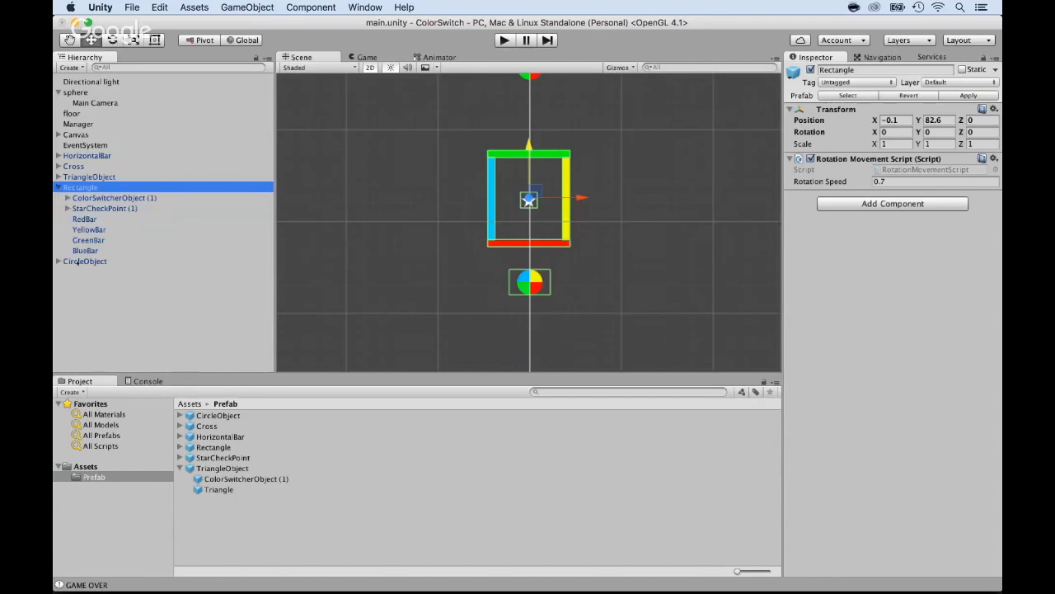
{"action": "right_click", "coordinate": [95, 299]}
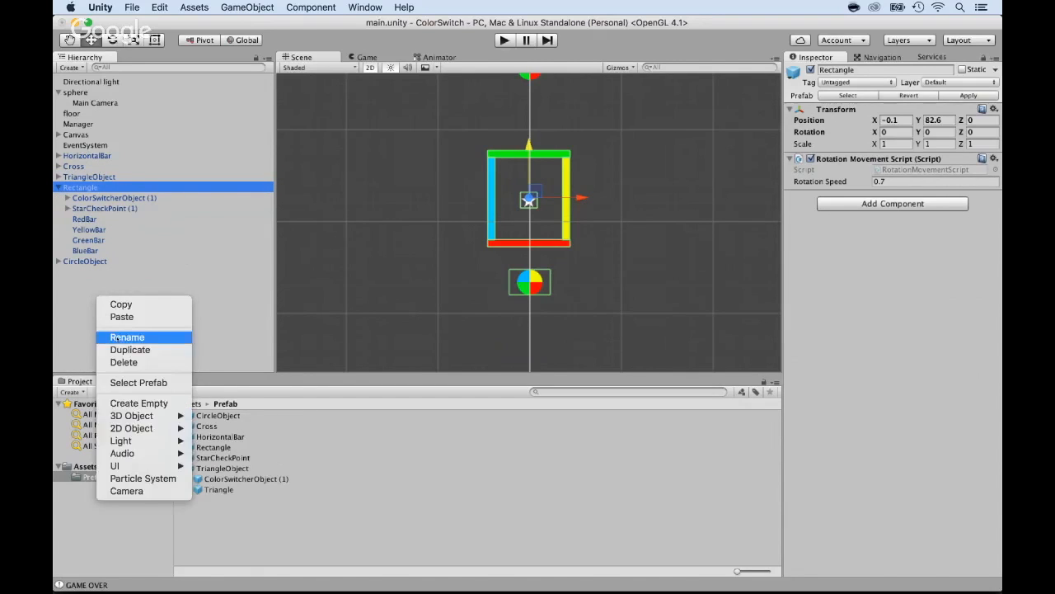
{"action": "left_click", "coordinate": [126, 403]}
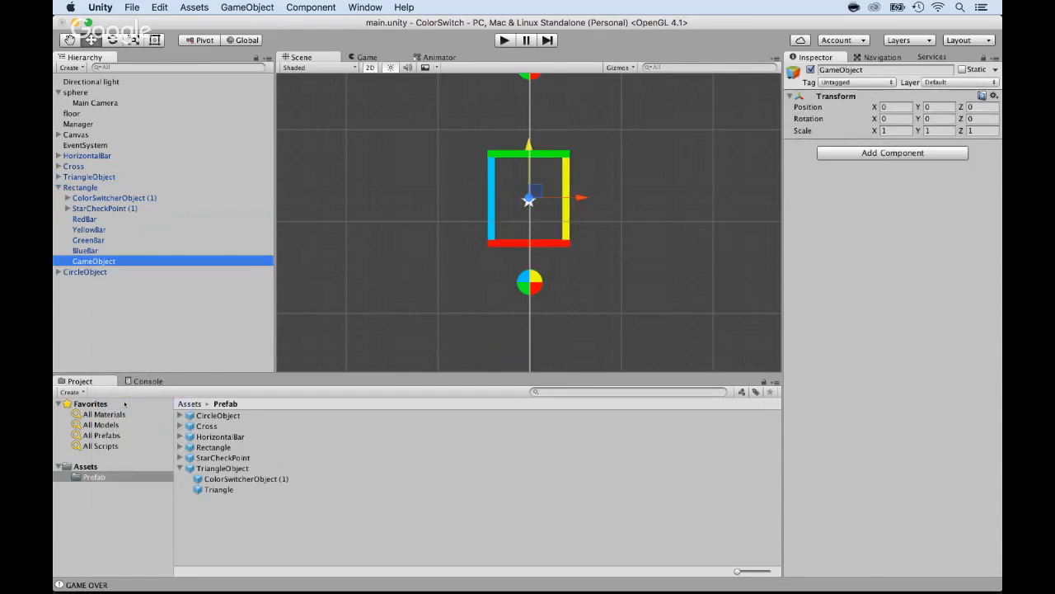
{"action": "left_click_drag", "start_coordinate": [75, 261], "coordinate": [71, 301]}
{"action": "key", "text": "Return"}
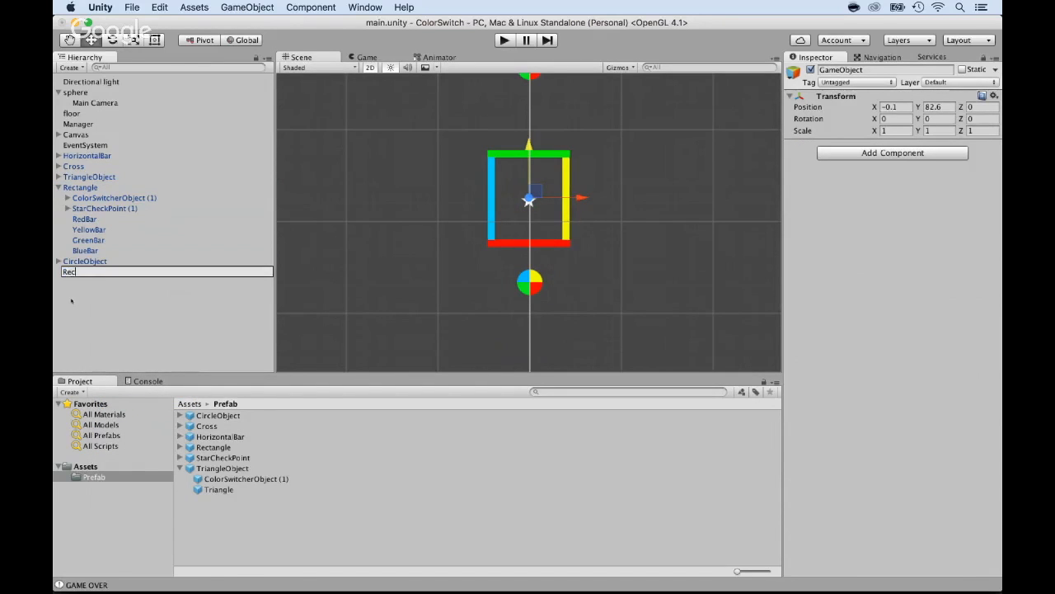
{"action": "type", "text": "RectangleObject"}
{"action": "key", "text": "Return"}
- Nest Rectangle inside RectangleObject and move ColorSwitcherObject (1) from Rectangle directly under RectangleObject, breaking the prefab instance
{"action": "left_click_drag", "start_coordinate": [67, 188], "coordinate": [74, 272]}
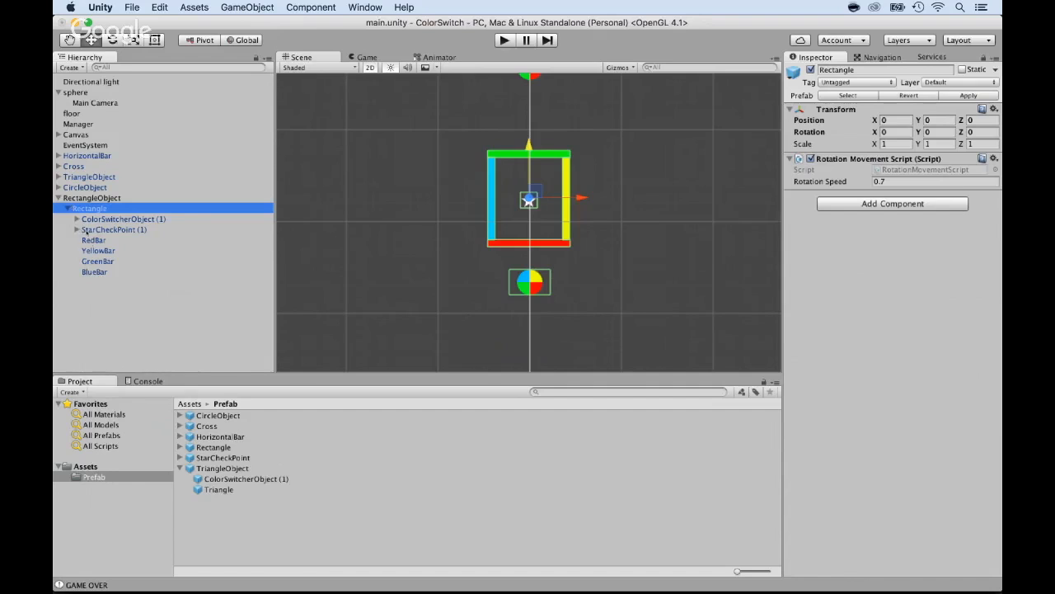
{"action": "left_click_drag", "start_coordinate": [101, 219], "coordinate": [93, 201]}
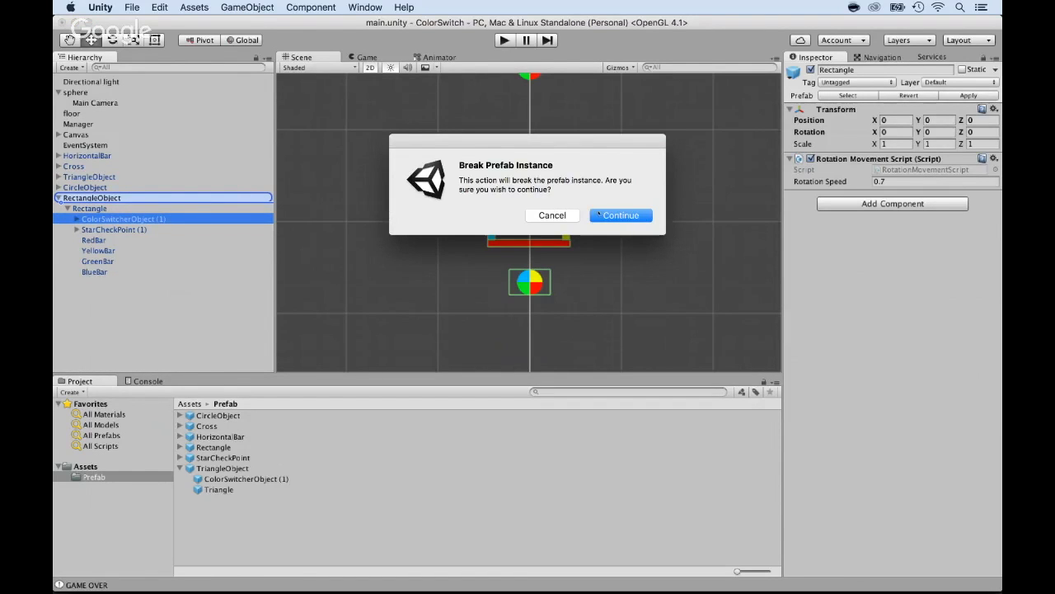
{"action": "left_click", "coordinate": [599, 214]}
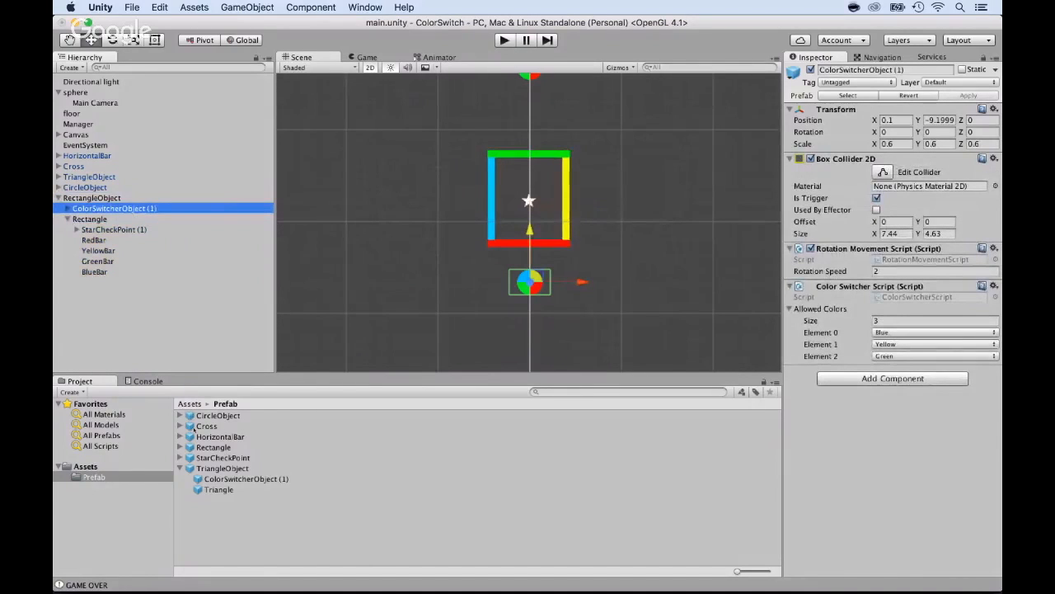
- Delete the old Rectangle prefab, collapse RectangleObject in the hierarchy, and save it as a prefab in the Prefab folder
{"action": "left_click", "coordinate": [199, 449]}
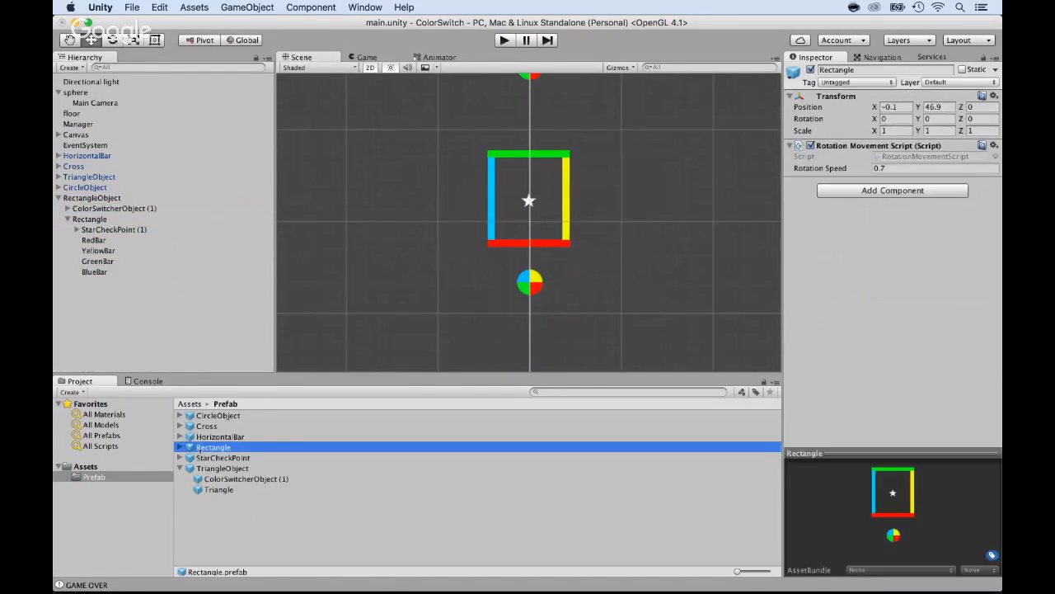
{"action": "key", "text": "super+BackSpace"}
{"action": "left_click", "coordinate": [66, 199]}
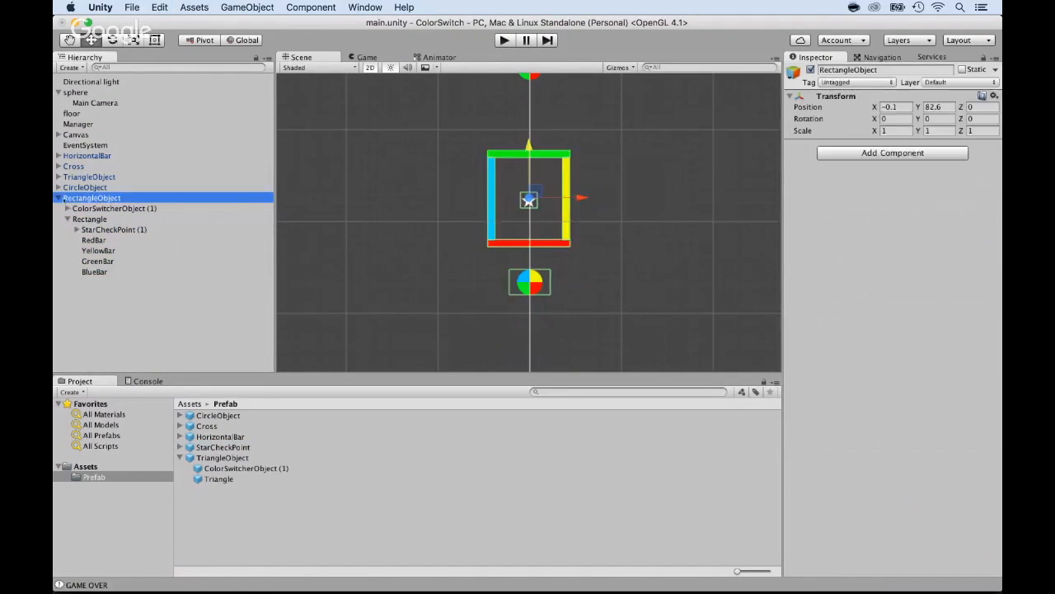
{"action": "left_click", "coordinate": [61, 198]}
{"action": "left_click_drag", "start_coordinate": [180, 474], "coordinate": [189, 479]}
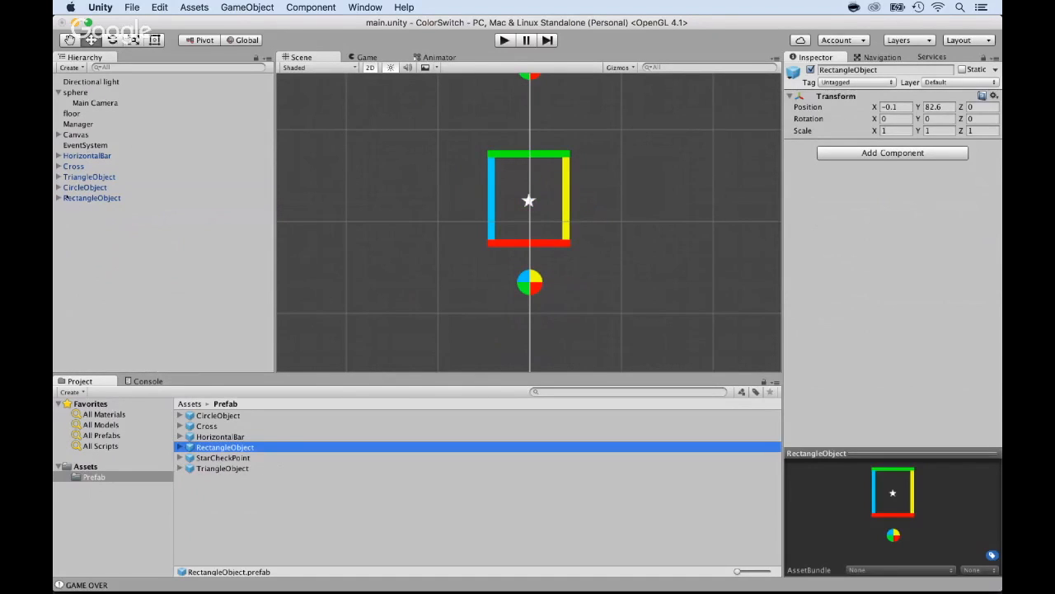
- Frame CircleObject in the scene, play-test the ball's climb through the obstacles up to the rotating rectangle, and stop the game
{"action": "left_click", "coordinate": [75, 198]}
{"action": "double_click", "coordinate": [85, 187]}
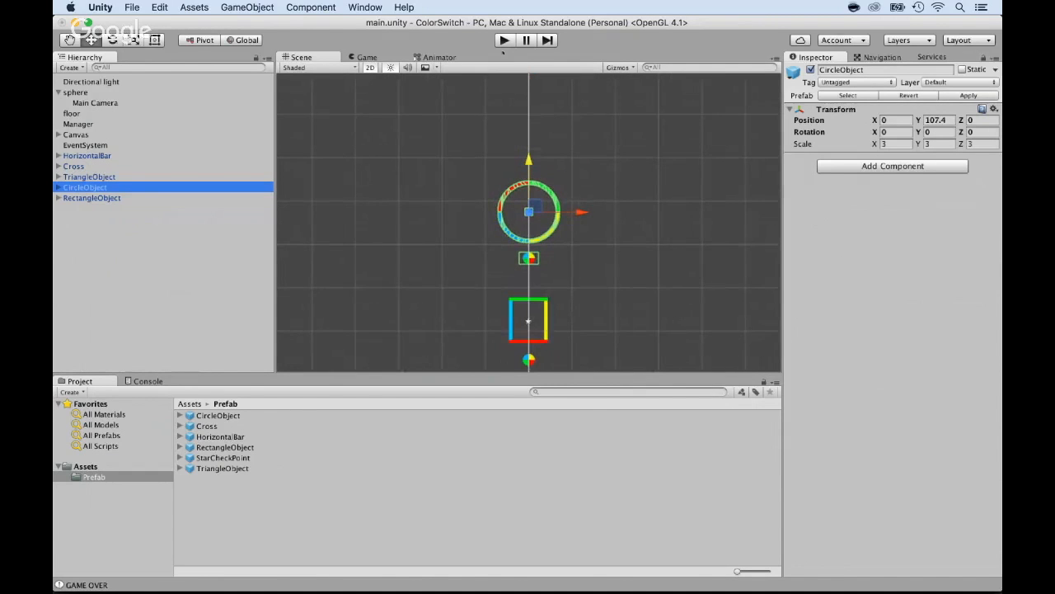
{"action": "left_click", "coordinate": [504, 40]}
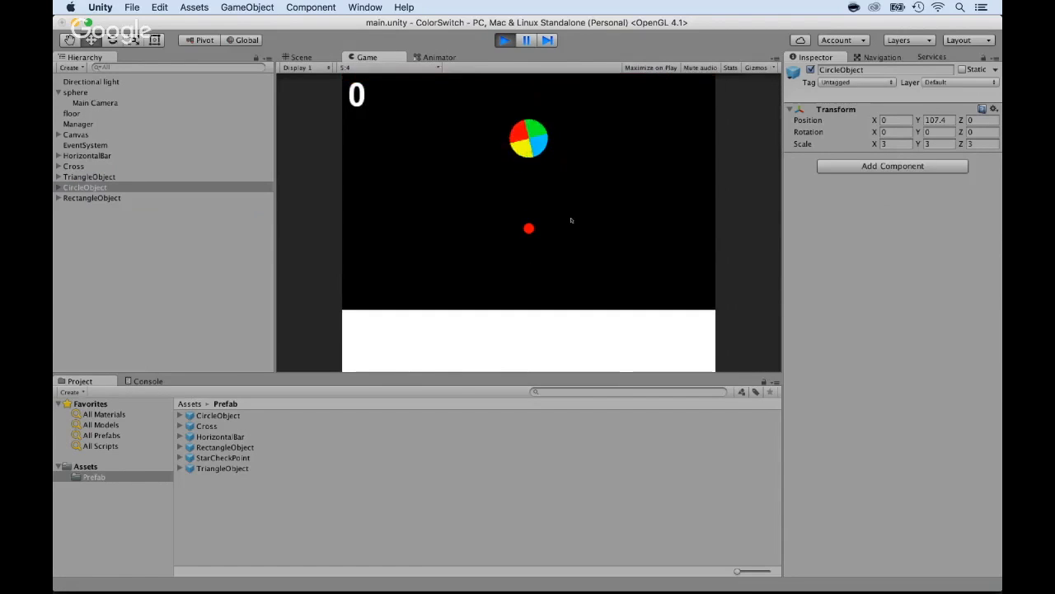
{"action": "left_click", "coordinate": [518, 186]}
{"action": "left_click", "coordinate": [517, 186]}
{"action": "left_click", "coordinate": [452, 204]}
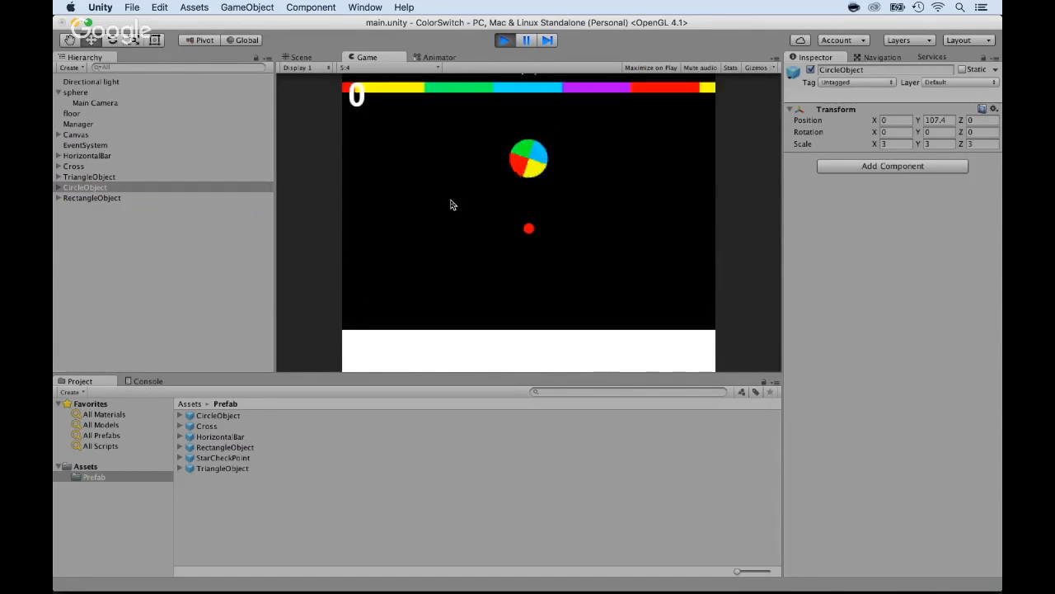
{"action": "left_click", "coordinate": [453, 204]}
{"action": "left_click", "coordinate": [452, 204]}
{"action": "left_click", "coordinate": [453, 204]}
{"action": "left_click", "coordinate": [453, 205]}
{"action": "left_click", "coordinate": [451, 204]}
{"action": "left_click", "coordinate": [451, 205]}
{"action": "left_click", "coordinate": [451, 205]}
{"action": "left_click", "coordinate": [451, 204]}
{"action": "left_click", "coordinate": [451, 204]}
{"action": "left_click", "coordinate": [451, 204]}
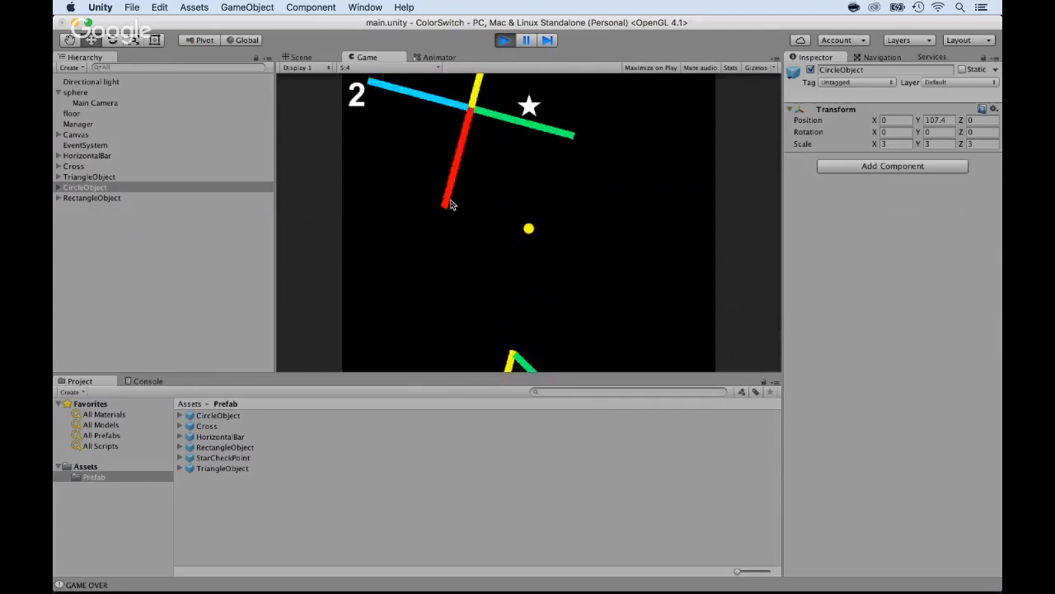
{"action": "left_click", "coordinate": [451, 204]}
{"action": "left_click", "coordinate": [451, 205]}
{"action": "left_click", "coordinate": [451, 205]}
{"action": "left_click", "coordinate": [451, 204]}
{"action": "left_click", "coordinate": [451, 204]}
{"action": "left_click", "coordinate": [451, 204]}
{"action": "left_click", "coordinate": [451, 204]}
{"action": "left_click", "coordinate": [451, 204]}
{"action": "left_click", "coordinate": [451, 205]}
{"action": "left_click", "coordinate": [451, 204]}
{"action": "left_click", "coordinate": [451, 204]}
{"action": "left_click", "coordinate": [451, 204]}
{"action": "left_click", "coordinate": [437, 211]}
{"action": "left_click", "coordinate": [432, 214]}
{"action": "left_click", "coordinate": [432, 214]}
{"action": "left_click", "coordinate": [432, 214]}
{"action": "left_click", "coordinate": [432, 214]}
{"action": "left_click", "coordinate": [432, 214]}
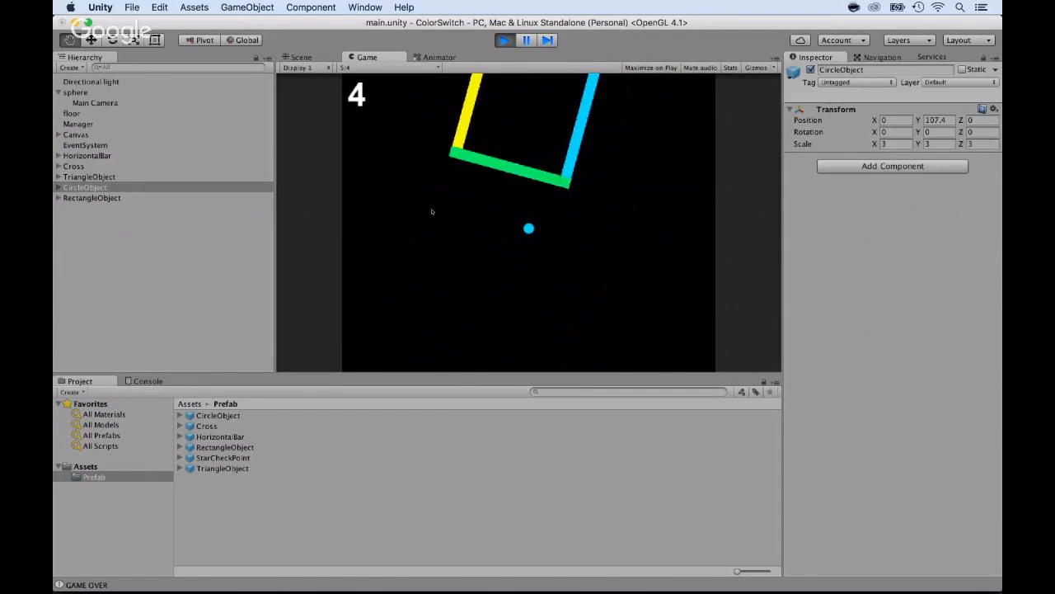
{"action": "left_click", "coordinate": [503, 39]}
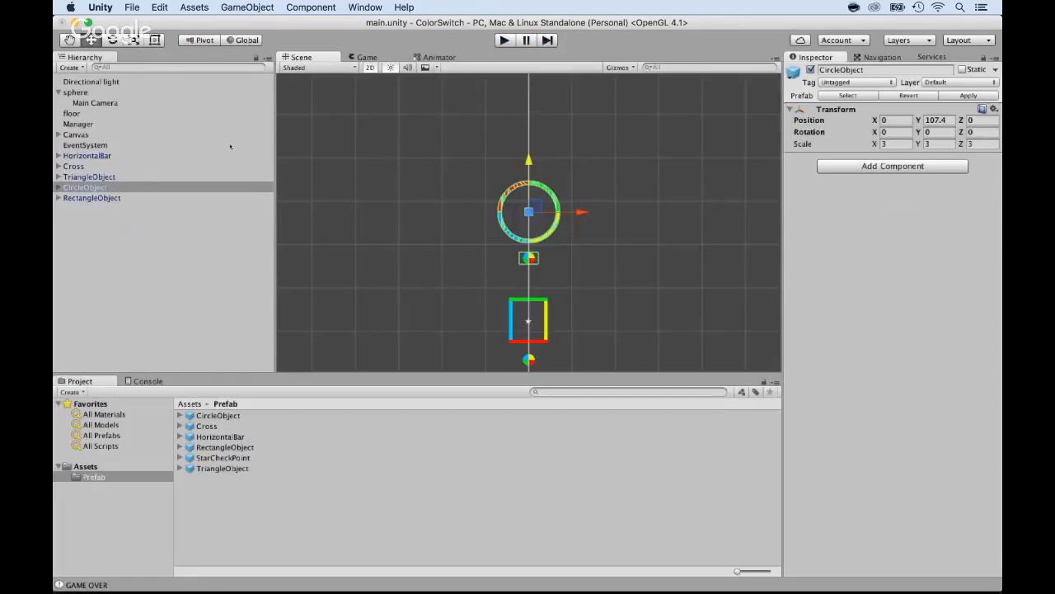
- Move ColorSwitcherObject (1) out of Circle to sit directly under CircleObject, accepting the break of the prefab instance
{"action": "left_click", "coordinate": [58, 188]}
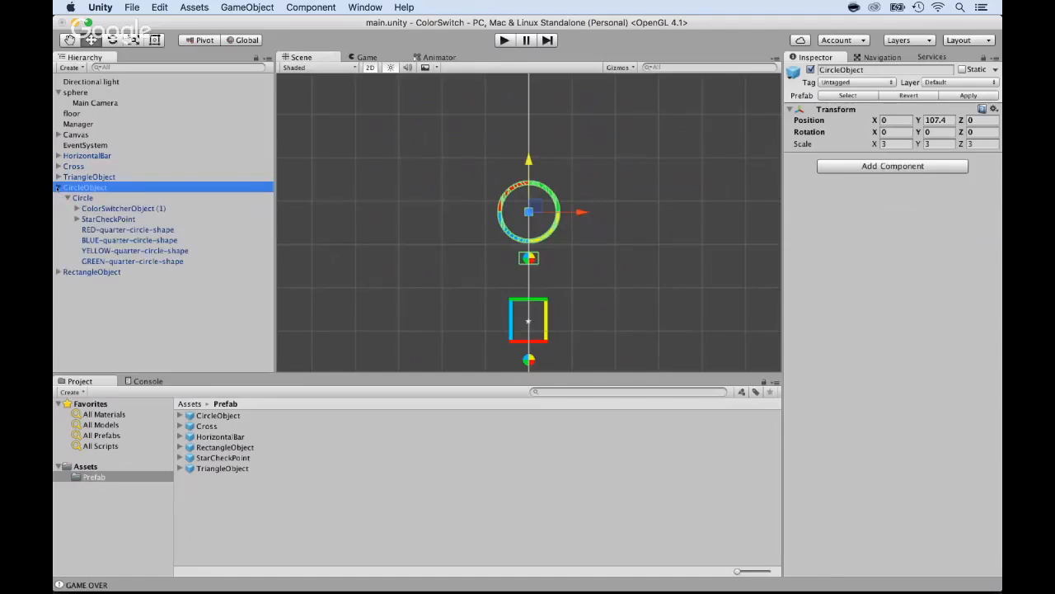
{"action": "left_click", "coordinate": [100, 210]}
{"action": "left_click_drag", "start_coordinate": [101, 209], "coordinate": [83, 188]}
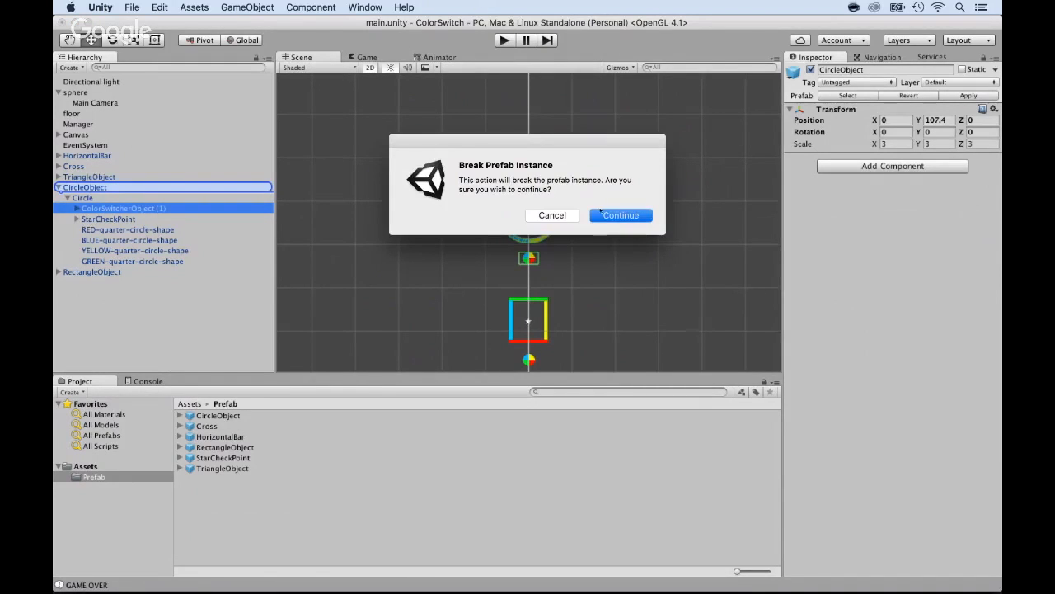
{"action": "left_click", "coordinate": [602, 213]}
- Apply CircleObject's changed structure to its prefab and check the prefab's child objects in the Prefab folder
{"action": "left_click", "coordinate": [112, 188]}
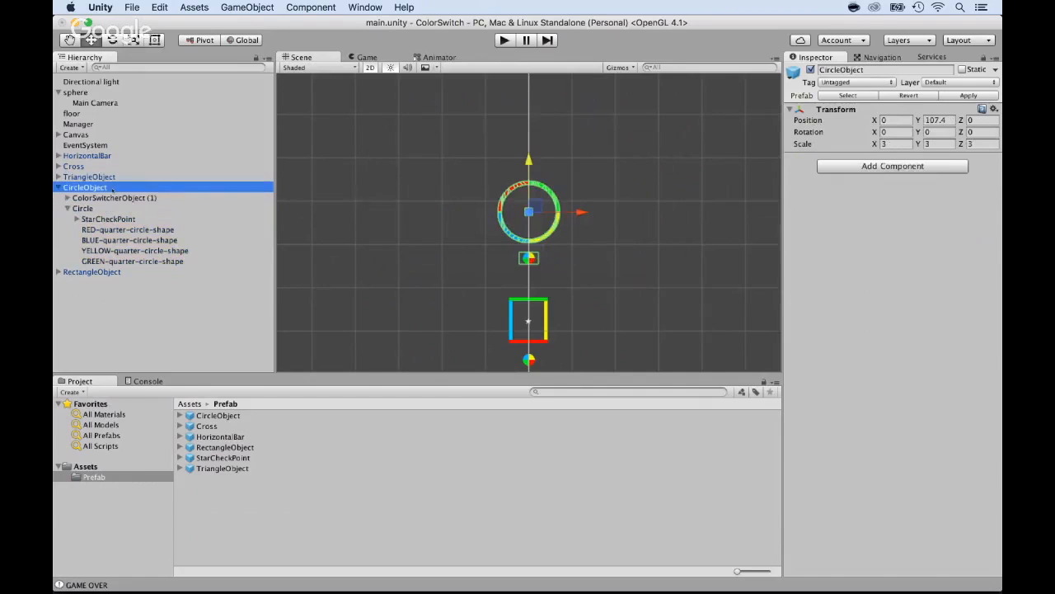
{"action": "left_click", "coordinate": [953, 96]}
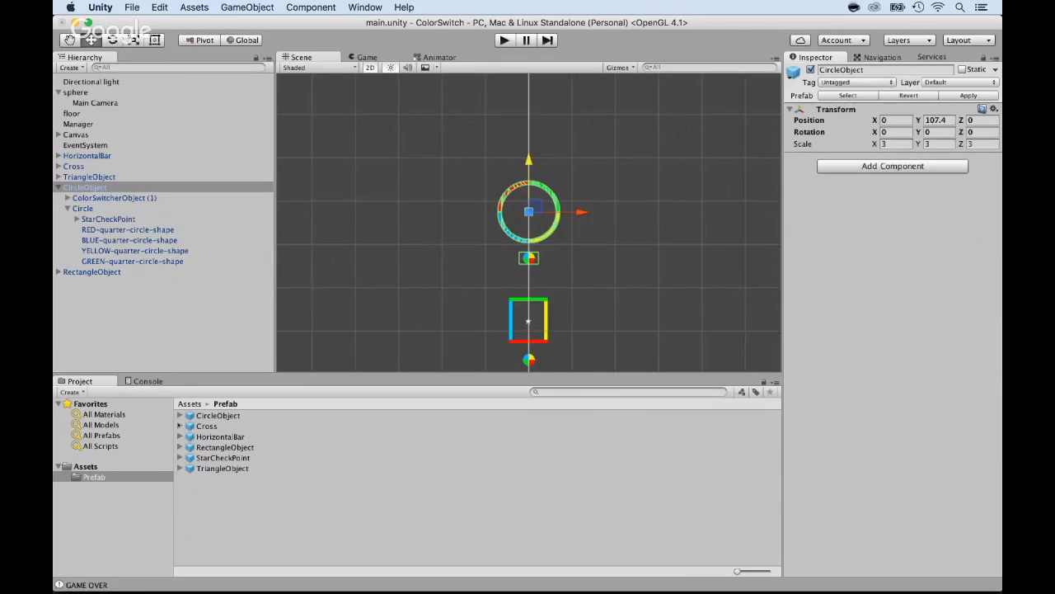
{"action": "left_click", "coordinate": [180, 415]}
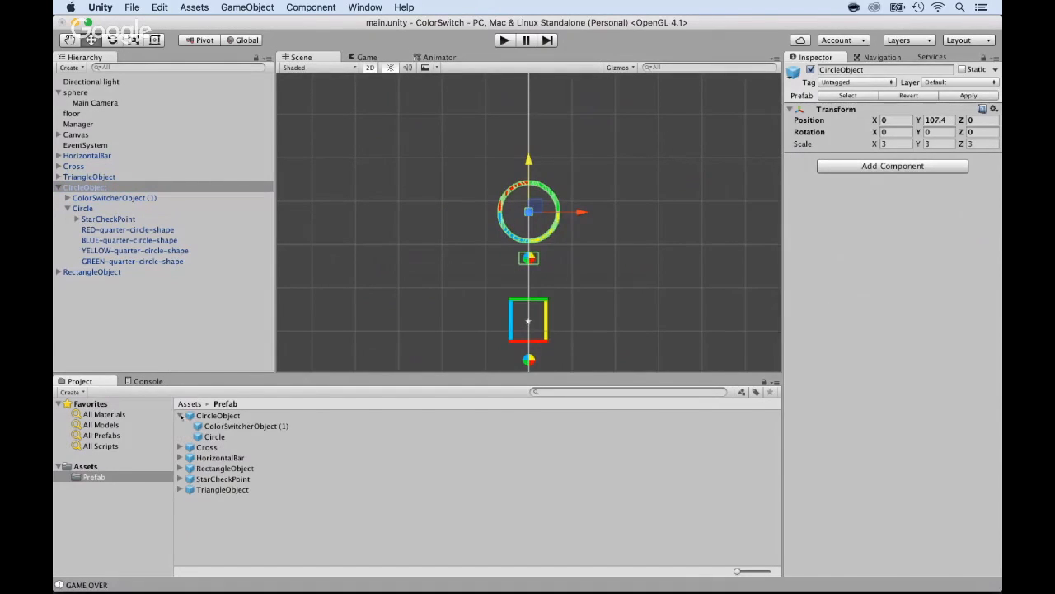
{"action": "left_click", "coordinate": [179, 415]}
- Play-test the level again, guiding the ball through every obstacle up to and past the rotating circle
{"action": "left_click", "coordinate": [505, 39]}
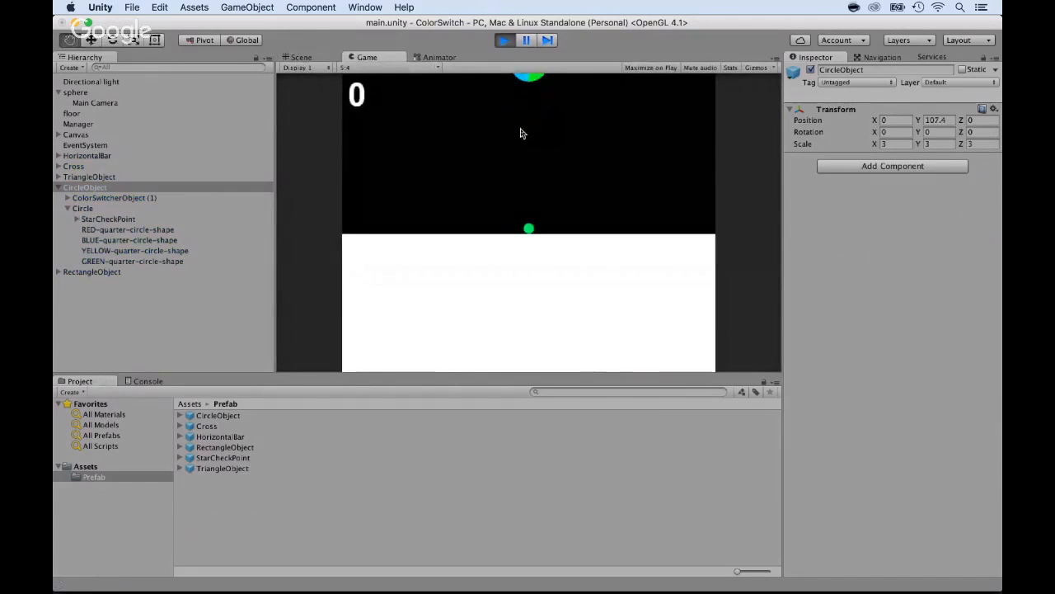
{"action": "left_click", "coordinate": [522, 133]}
{"action": "left_click", "coordinate": [502, 130]}
{"action": "left_click", "coordinate": [441, 144]}
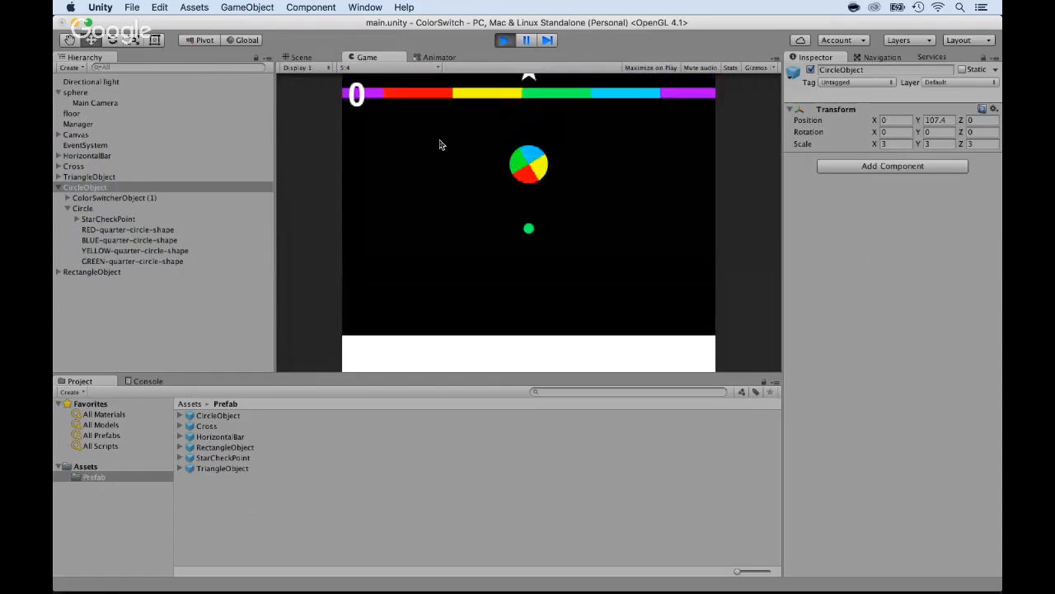
{"action": "left_click", "coordinate": [442, 144]}
{"action": "left_click", "coordinate": [441, 145]}
{"action": "left_click", "coordinate": [441, 145]}
{"action": "left_click", "coordinate": [441, 145]}
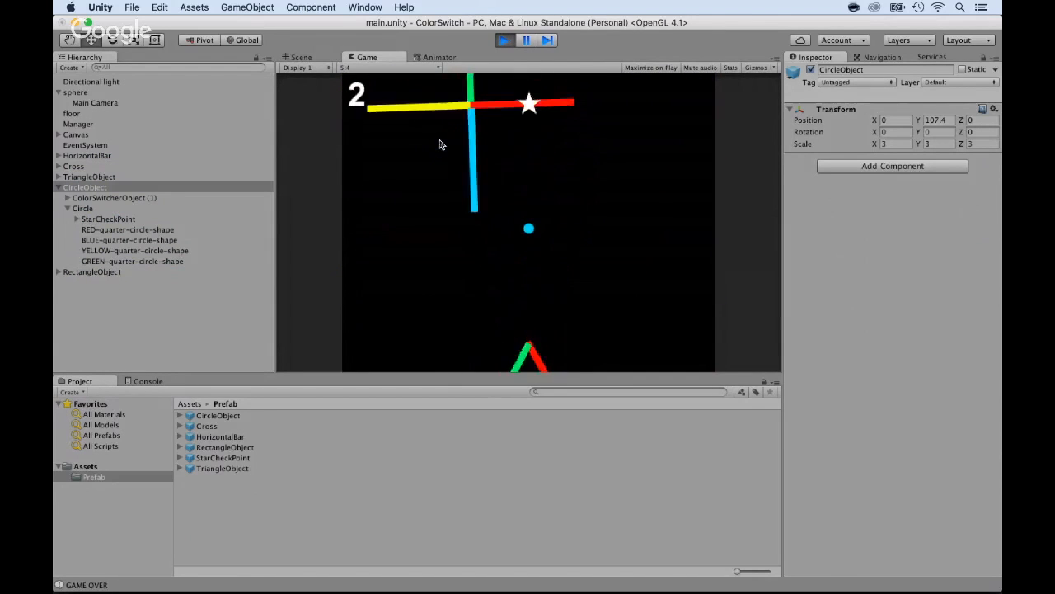
{"action": "left_click", "coordinate": [441, 146]}
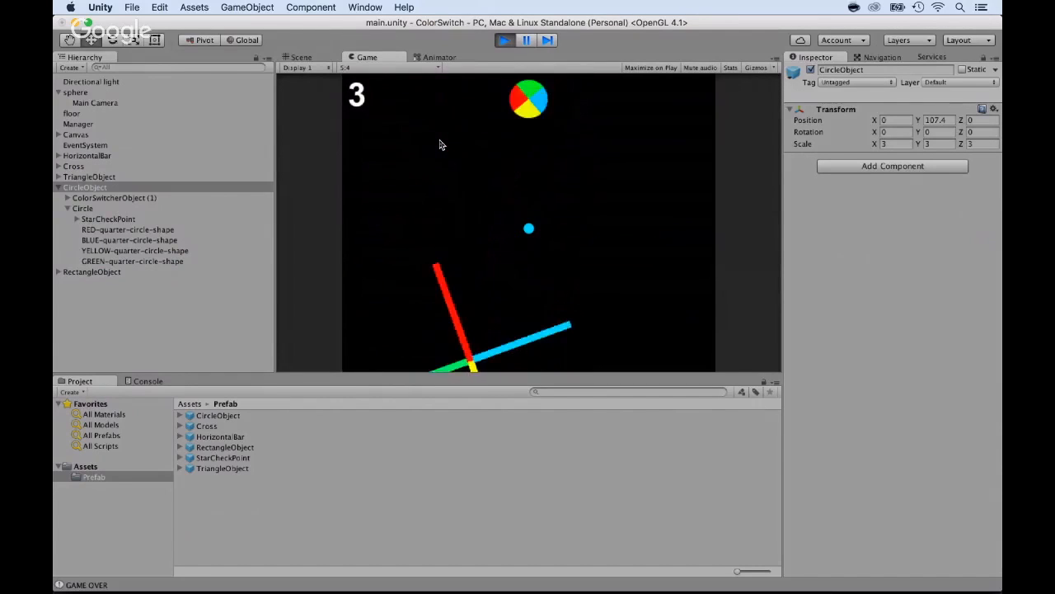
{"action": "left_click", "coordinate": [441, 145]}
{"action": "left_click", "coordinate": [441, 145]}
{"action": "left_click", "coordinate": [441, 145]}
{"action": "left_click", "coordinate": [441, 145]}
{"action": "left_click", "coordinate": [441, 145]}
{"action": "left_click", "coordinate": [441, 145]}
{"action": "left_click", "coordinate": [441, 145]}
{"action": "left_click", "coordinate": [441, 145]}
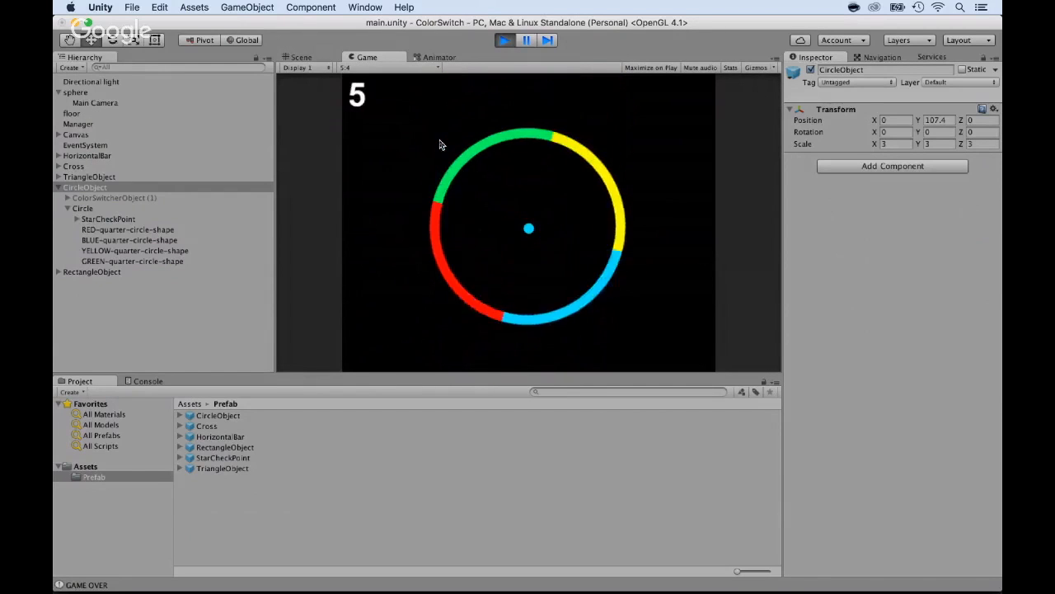
{"action": "left_click", "coordinate": [436, 149]}
{"action": "left_click", "coordinate": [435, 150]}
{"action": "left_click", "coordinate": [436, 149]}
{"action": "left_click", "coordinate": [435, 149]}
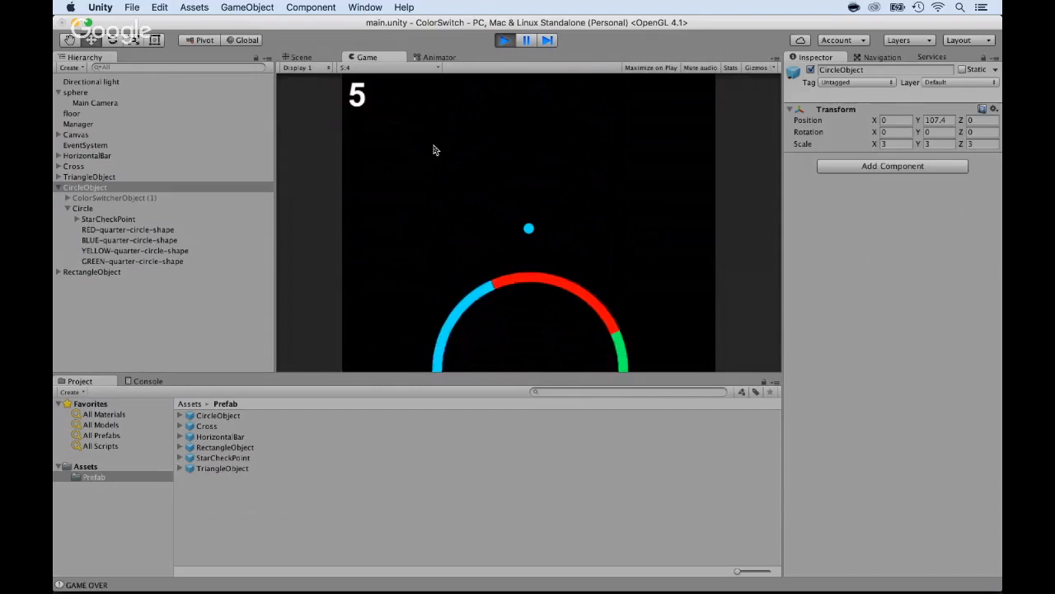
{"action": "left_click", "coordinate": [435, 149]}
{"action": "left_click", "coordinate": [435, 150]}
{"action": "left_click", "coordinate": [435, 149]}
{"action": "left_click", "coordinate": [434, 149]}
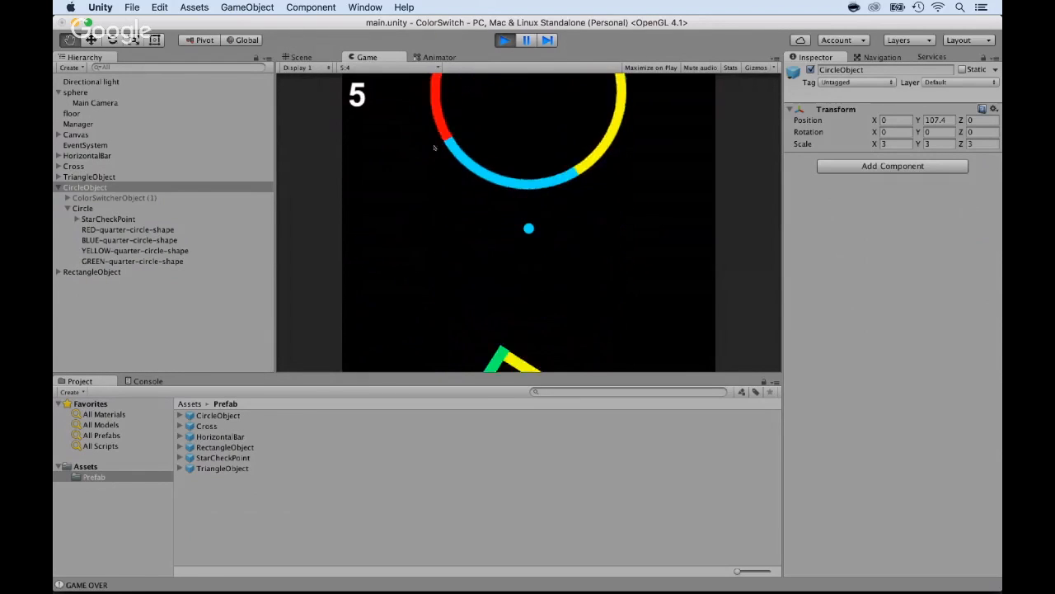
{"action": "left_click", "coordinate": [435, 148]}
{"action": "left_click", "coordinate": [434, 148]}
{"action": "left_click", "coordinate": [434, 148]}
{"action": "left_click", "coordinate": [435, 149]}
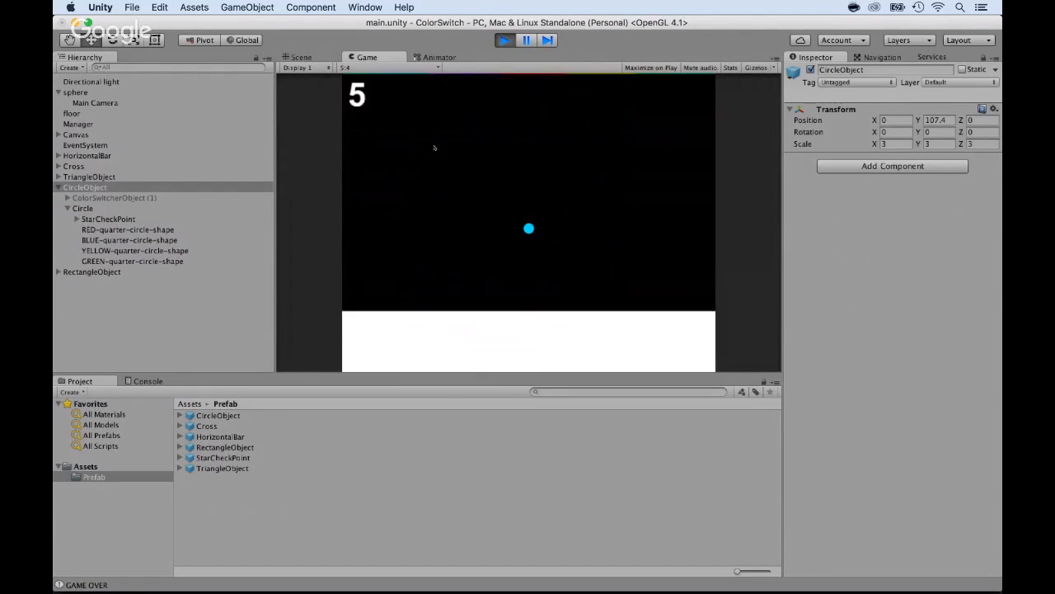
- Switch to Google Chrome
{"action": "key", "text": "super+Tab"}
{"action": "key", "text": "super+Tab"}
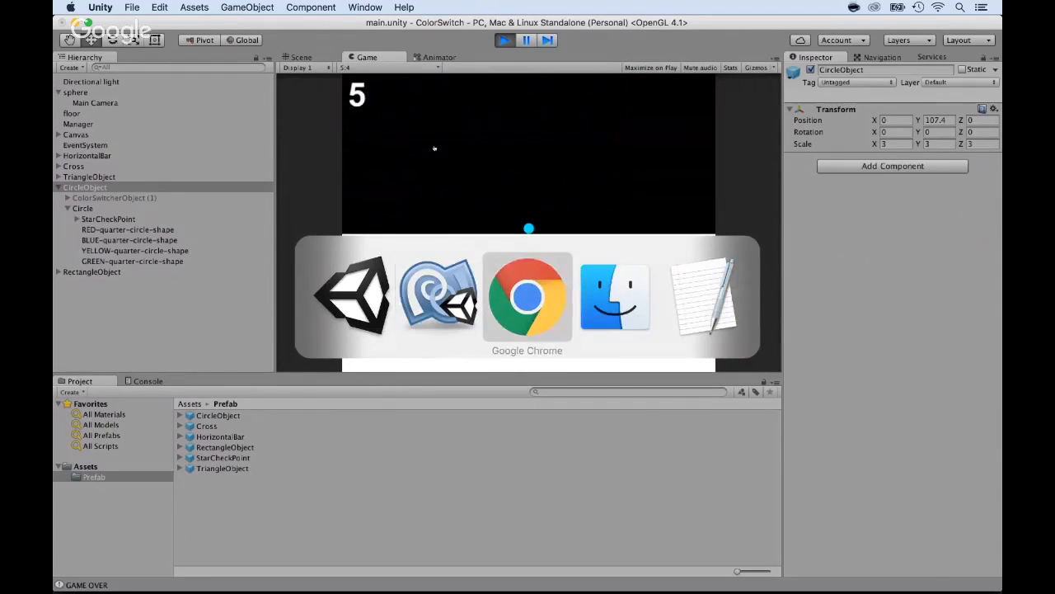